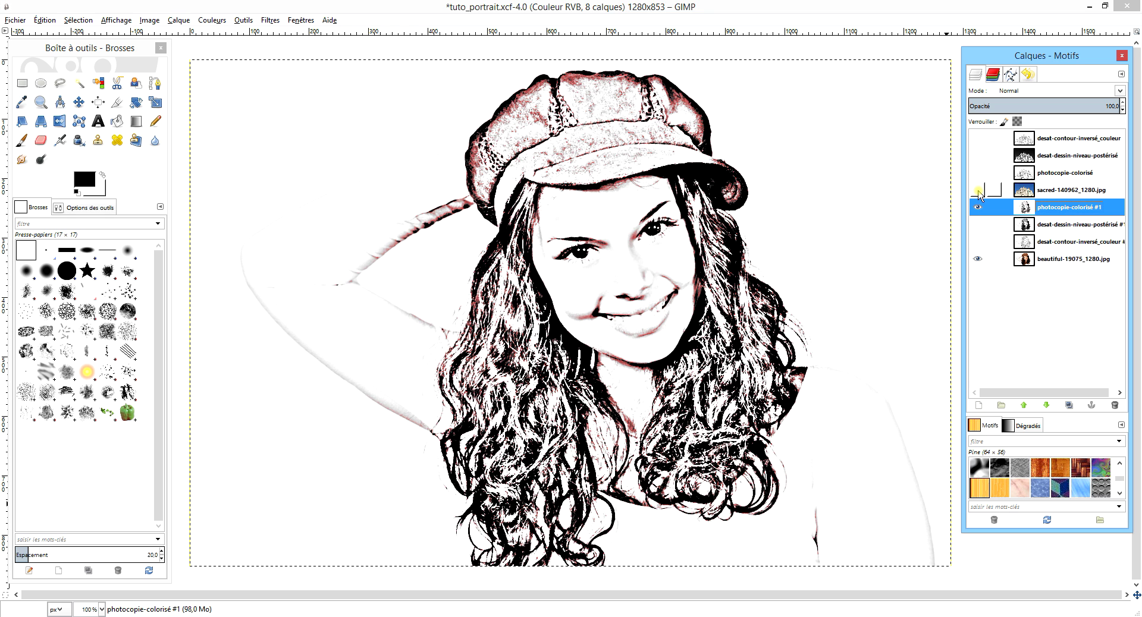
Step: Show the sacred-140962_1280.jpg layer and the desat-contour-inversé_couleur layer in the finished example image
left_click(977, 190)
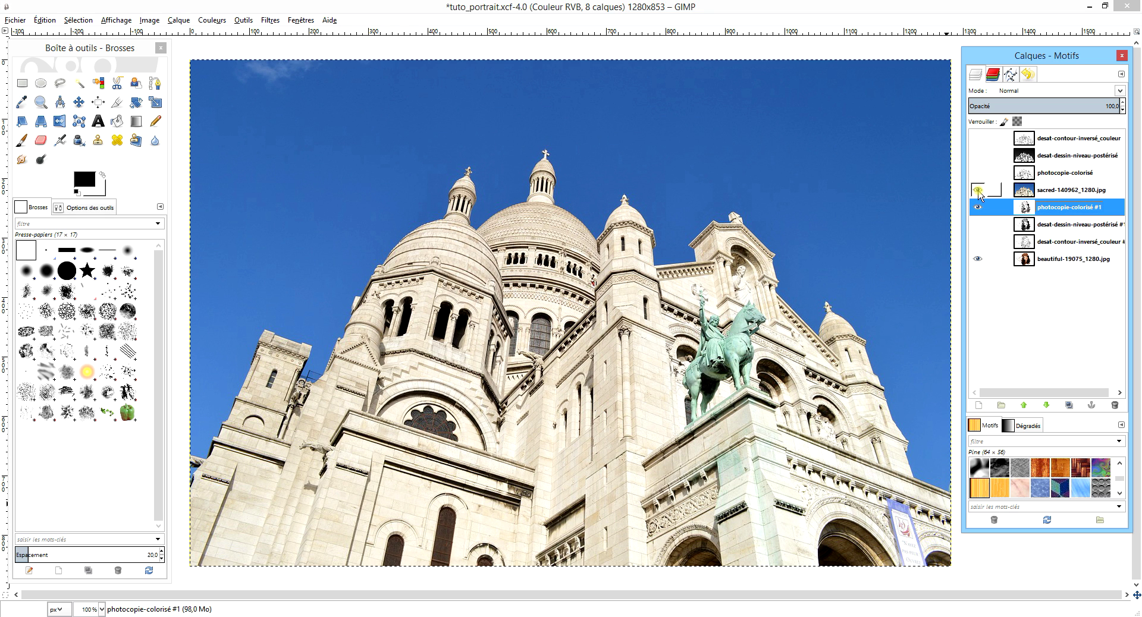
left_click(978, 139)
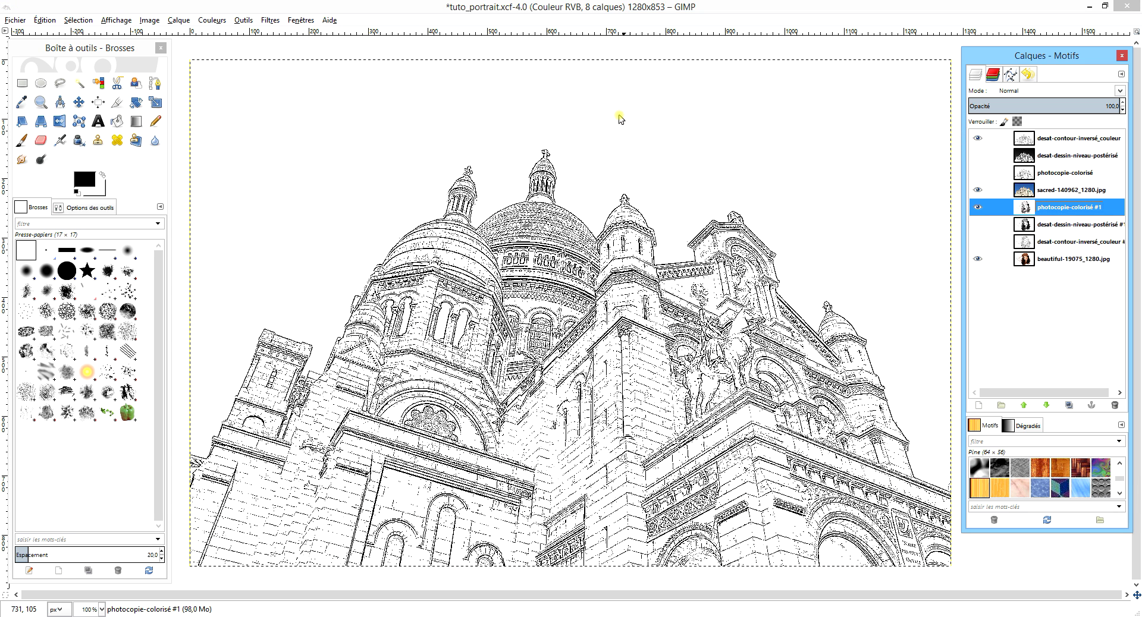
Step: Switch to the open image [beautiful-19075_1280] (importée)-6.0
left_click(301, 20)
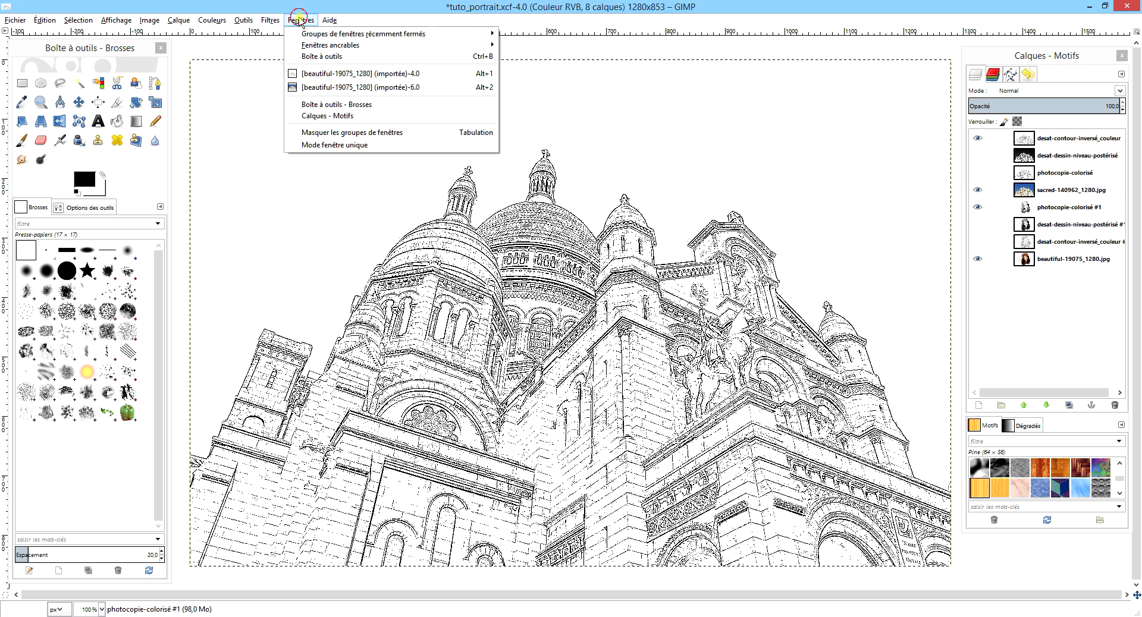
left_click(324, 87)
left_click(590, 101)
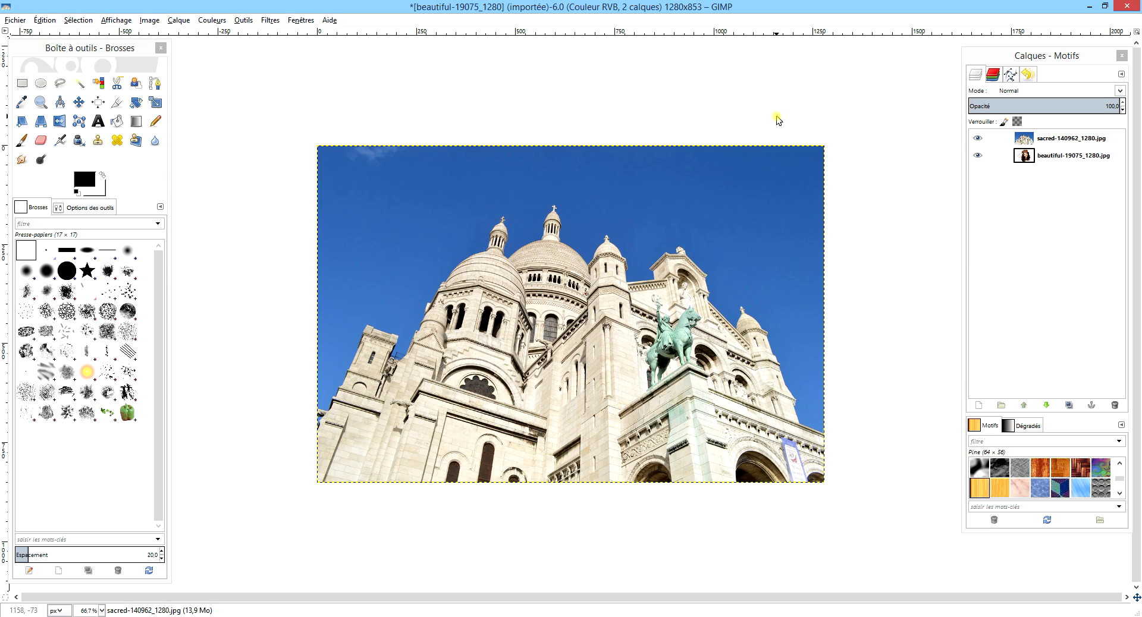
Step: Duplicate the sacred-140962_1280.jpg layer and rename the copy desat-contour-inversé_couleur-niveau
left_click(1107, 157)
left_click(1092, 143)
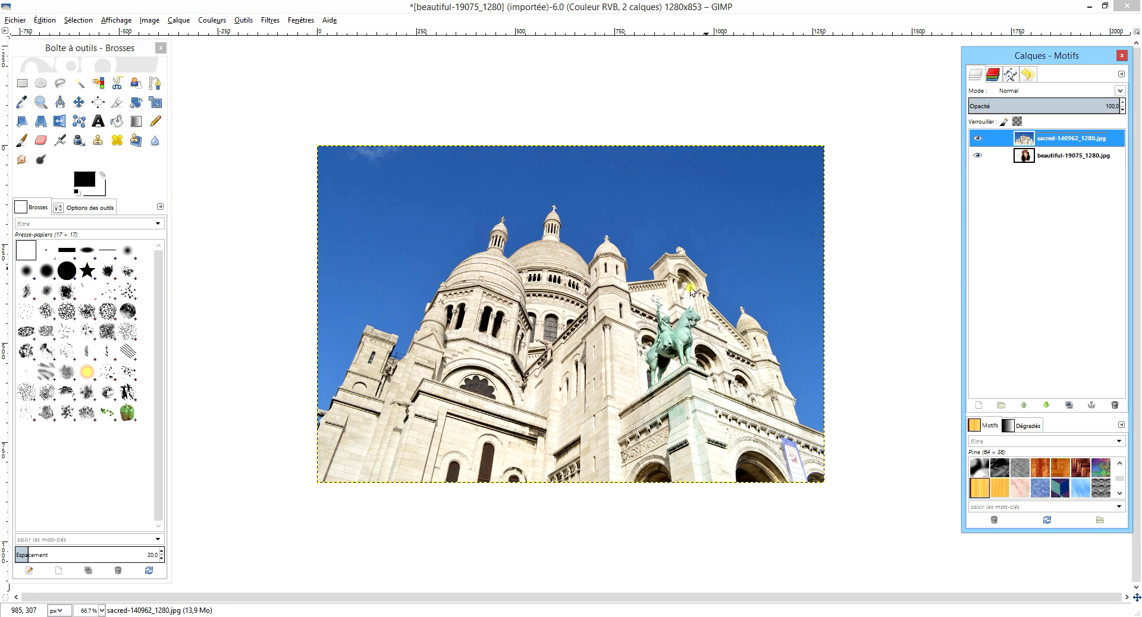
left_click(1069, 405)
double_click(1072, 138)
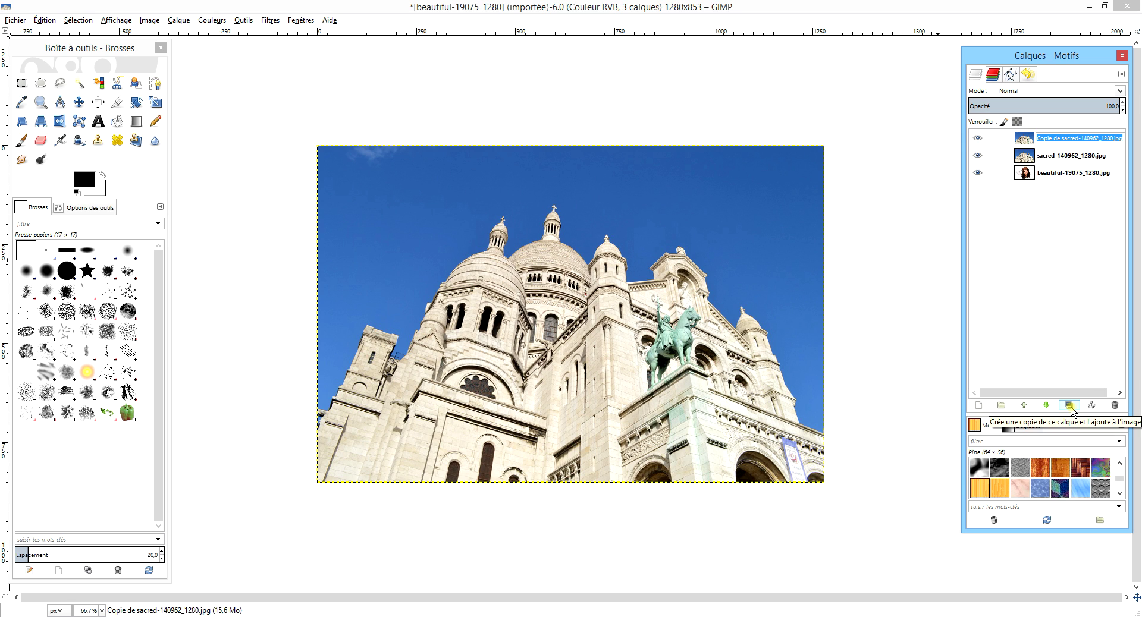
triple_click(1068, 136)
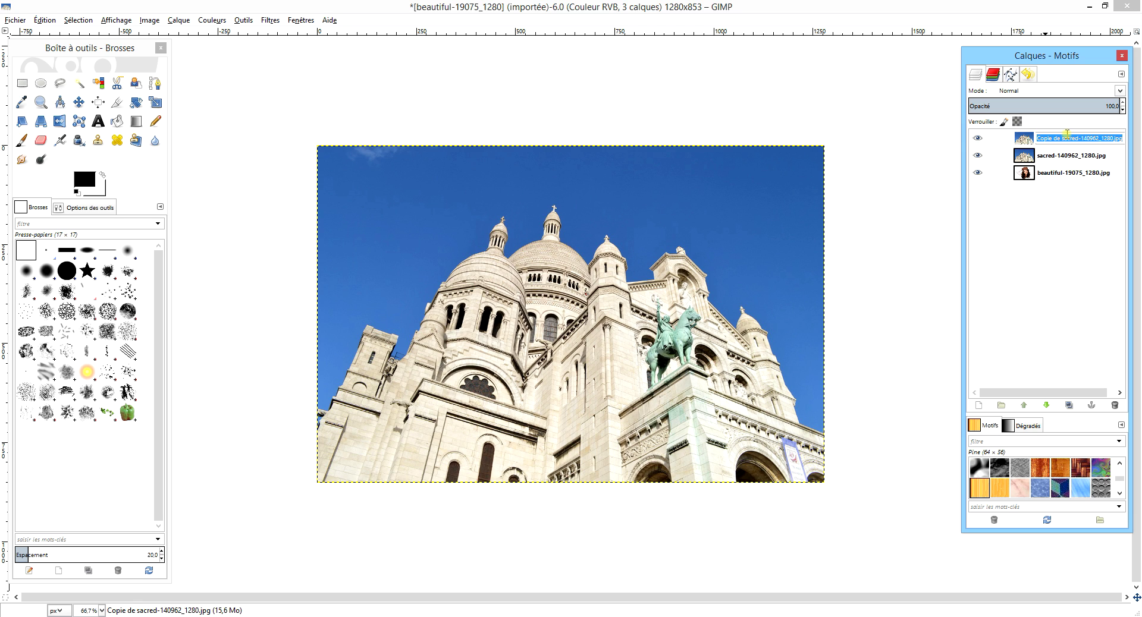
type("desat-contour-in")
type("versé_couleur-niveau")
key("Return")
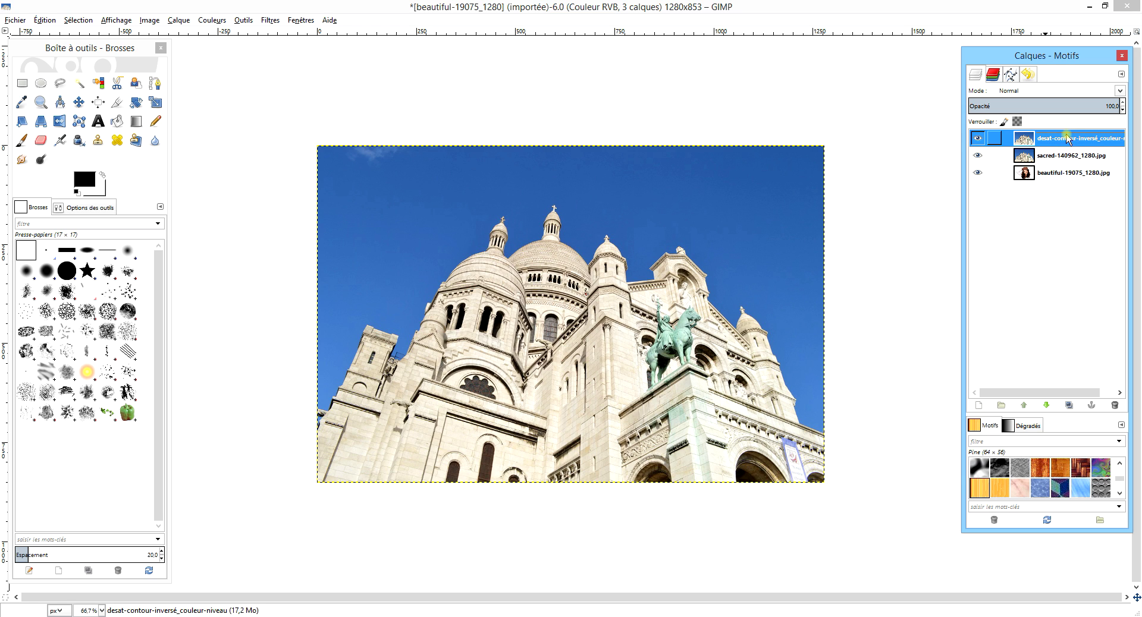
Step: Desaturate the desat-contour-inversé_couleur-niveau layer using the Luminosité grey shade
left_click(211, 20)
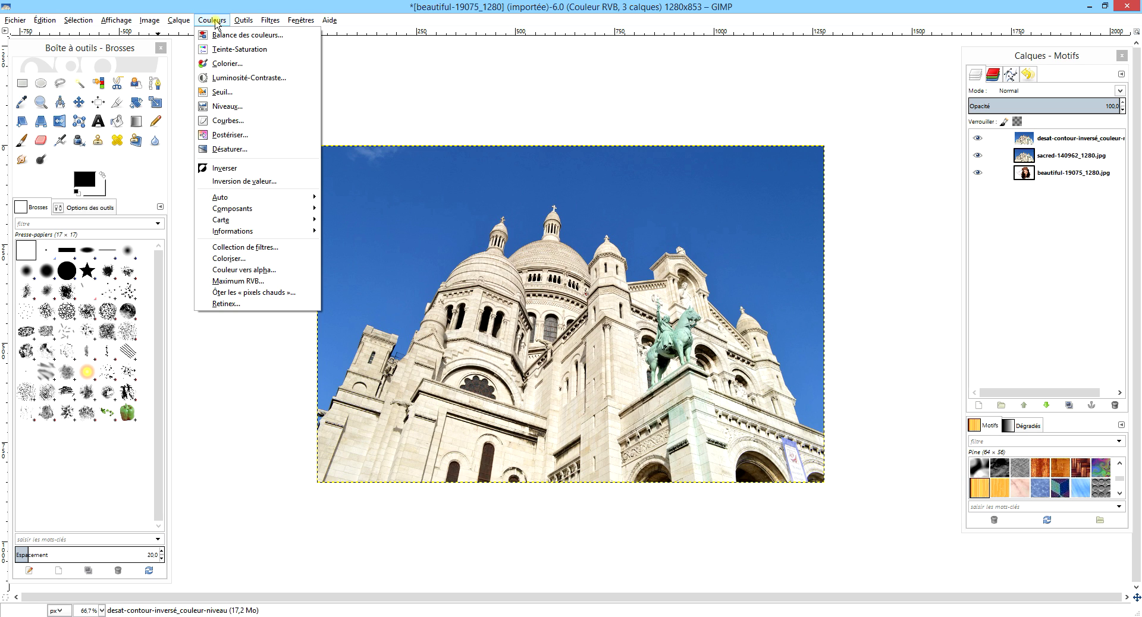
left_click(257, 149)
left_click(115, 168)
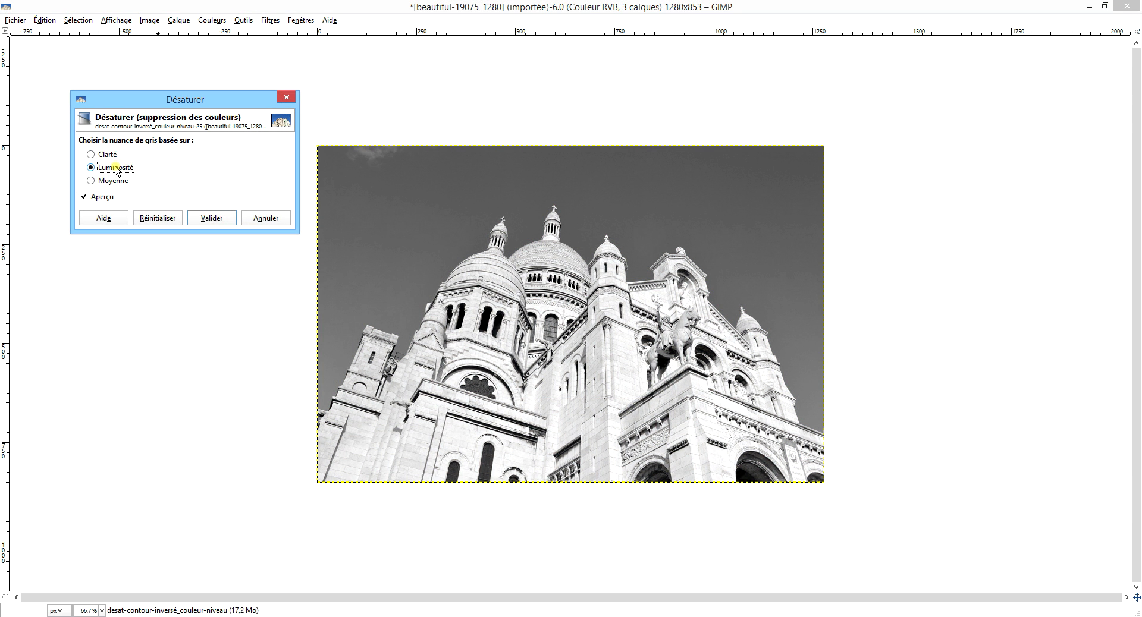
left_click(212, 218)
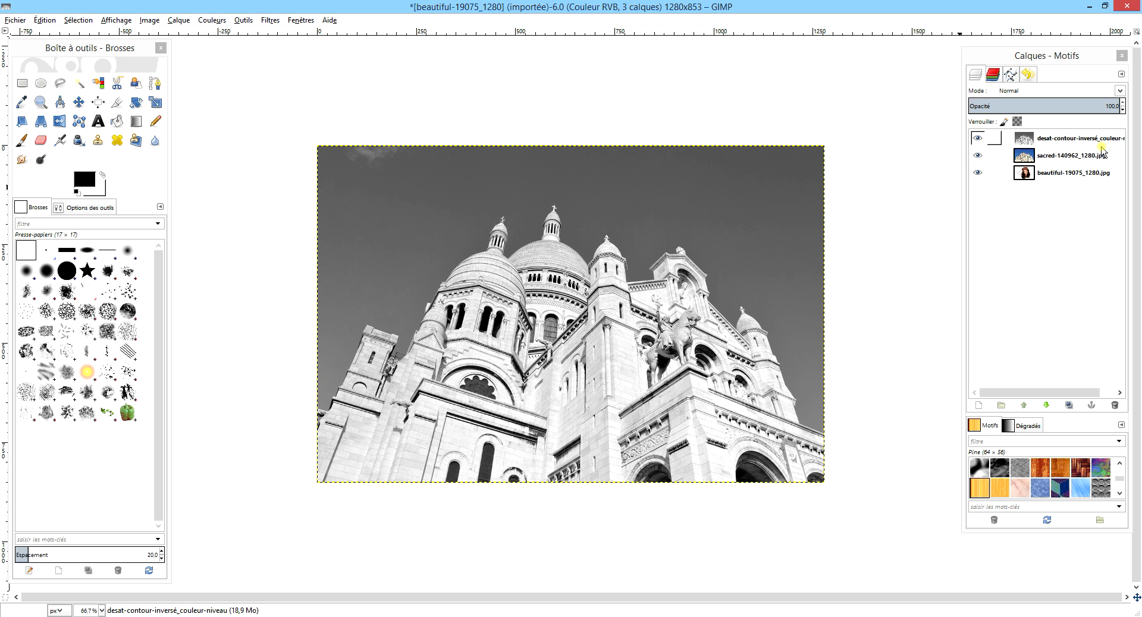
Step: Apply the Contour edge-detection filter to the desaturated layer with the Laplace algorithm, amount 1,4 and the Étaler option
left_click(269, 21)
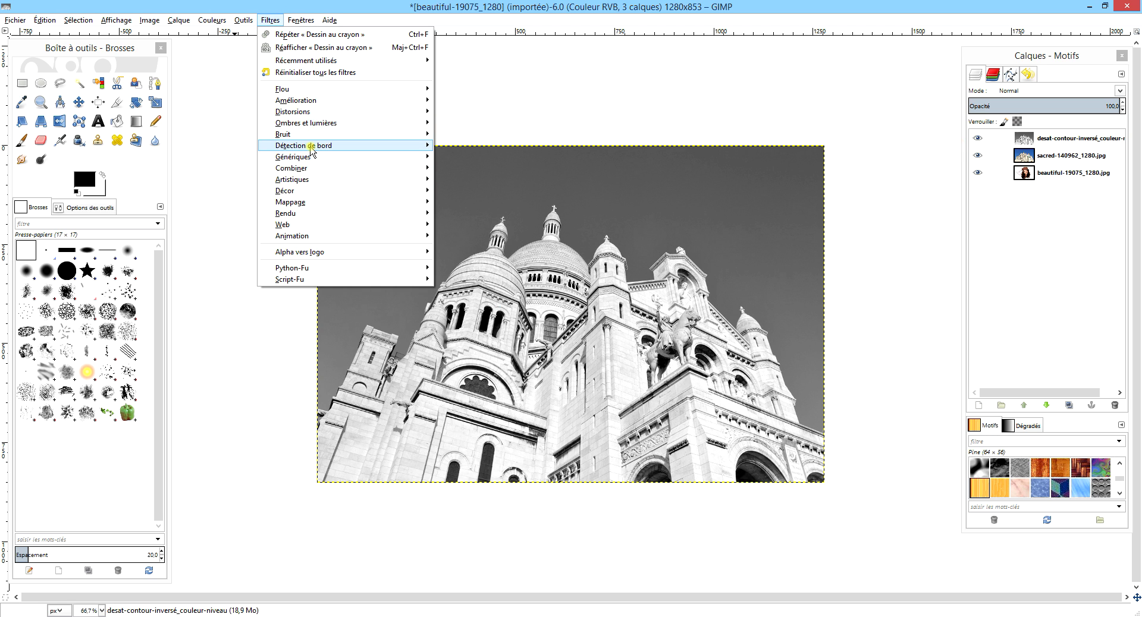
mouse_move(310, 150)
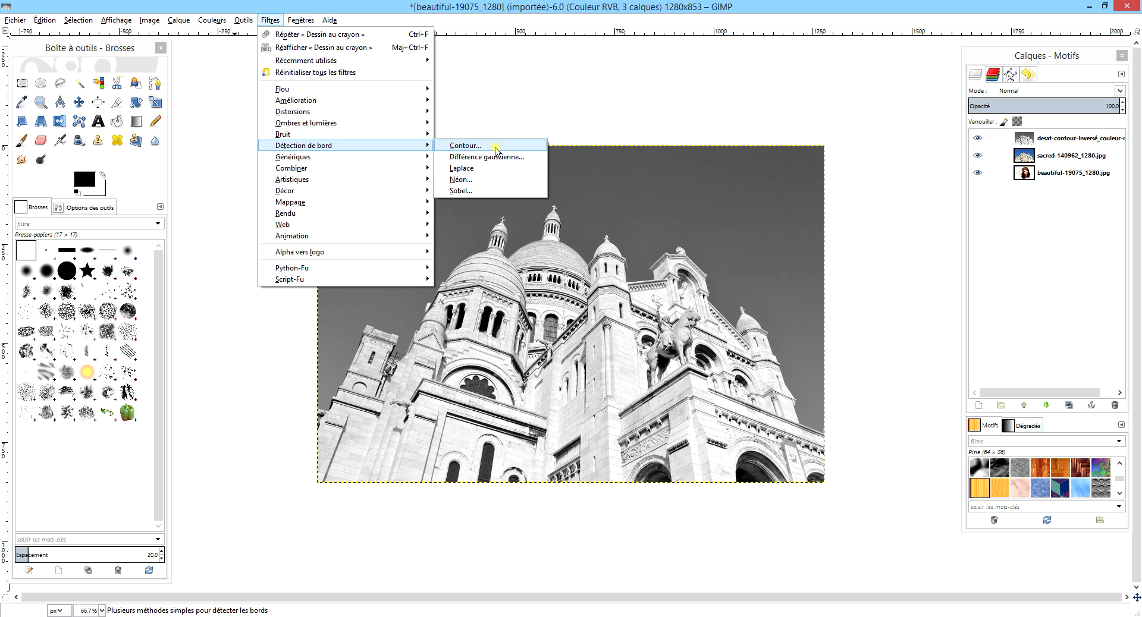
left_click(464, 145)
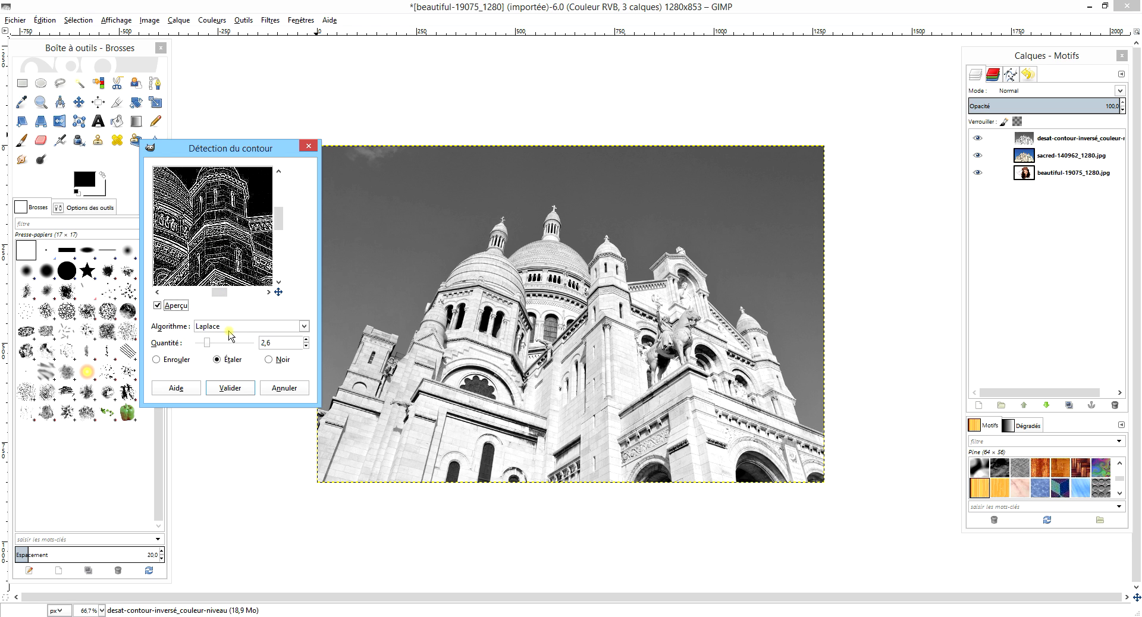
left_click_drag(204, 345, 201, 345)
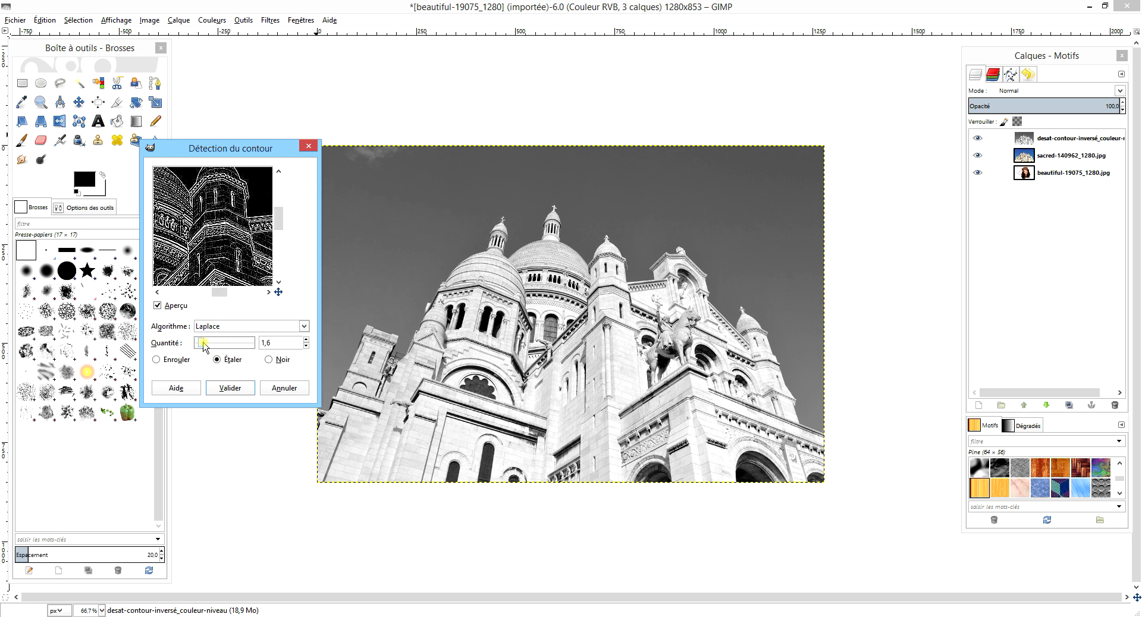
left_click_drag(204, 267, 225, 256)
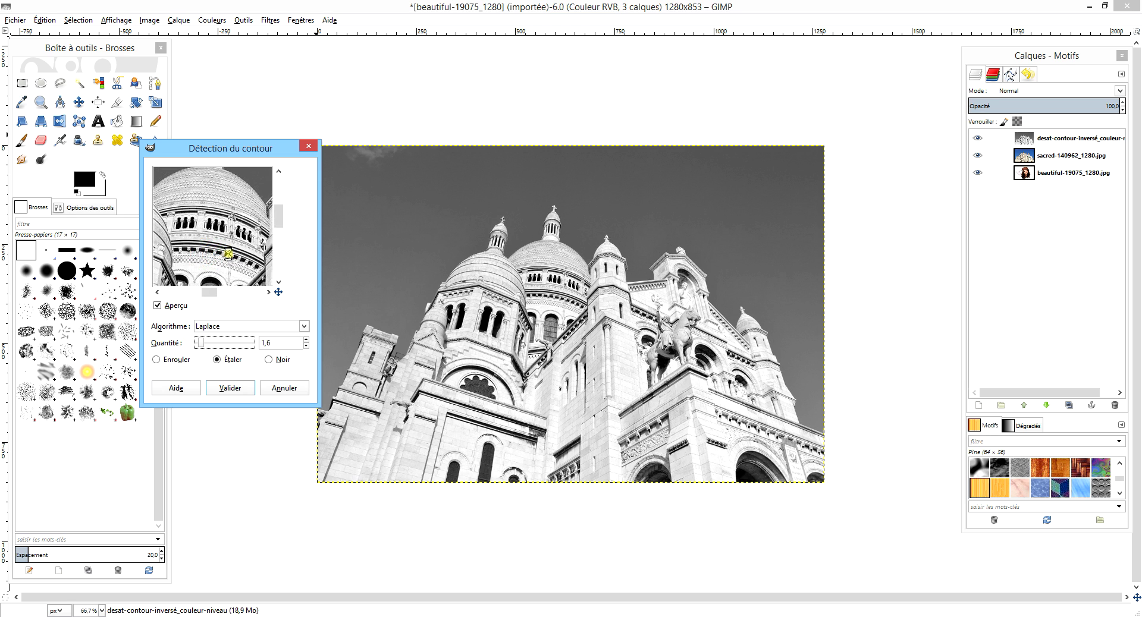
left_click(208, 344)
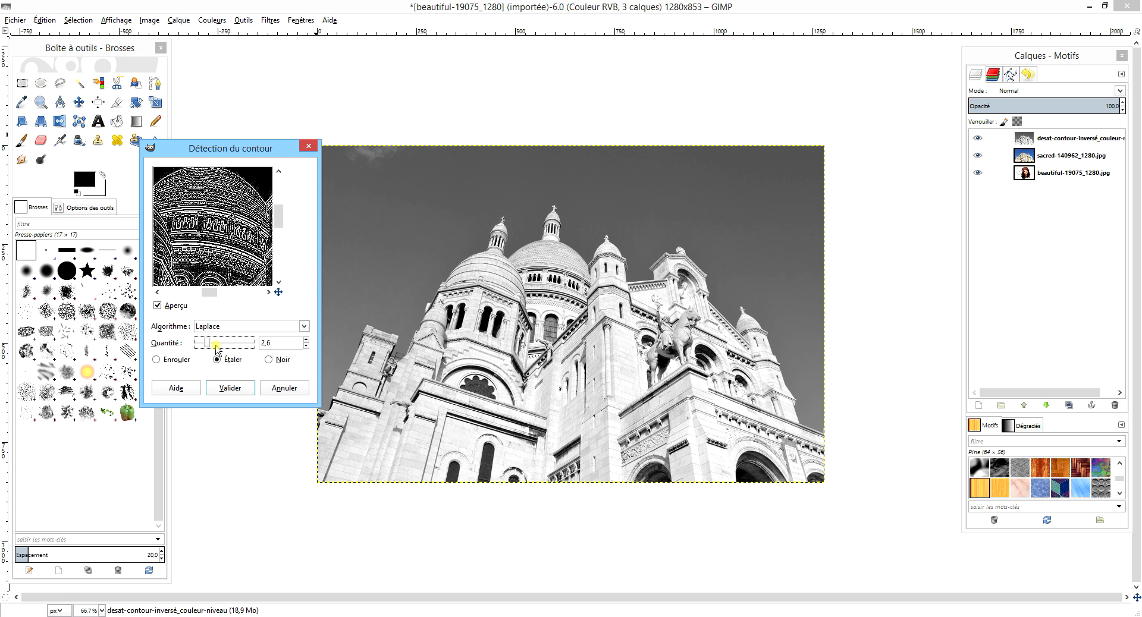
left_click(216, 346)
left_click(202, 345)
left_click(198, 345)
left_click(198, 345)
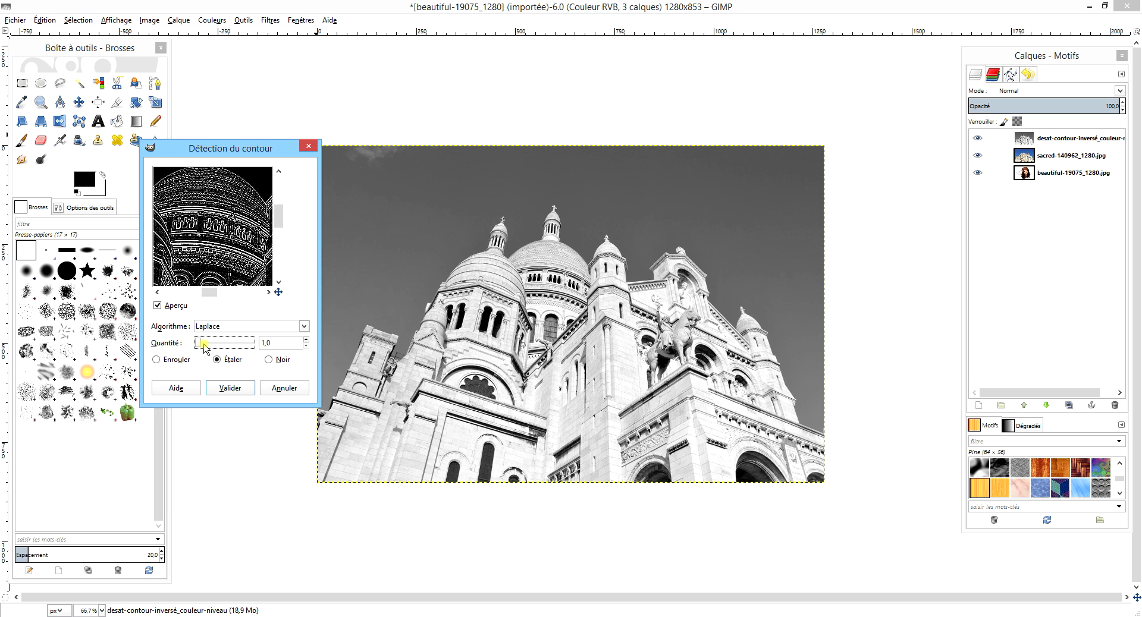
left_click(306, 341)
left_click(306, 340)
left_click(306, 340)
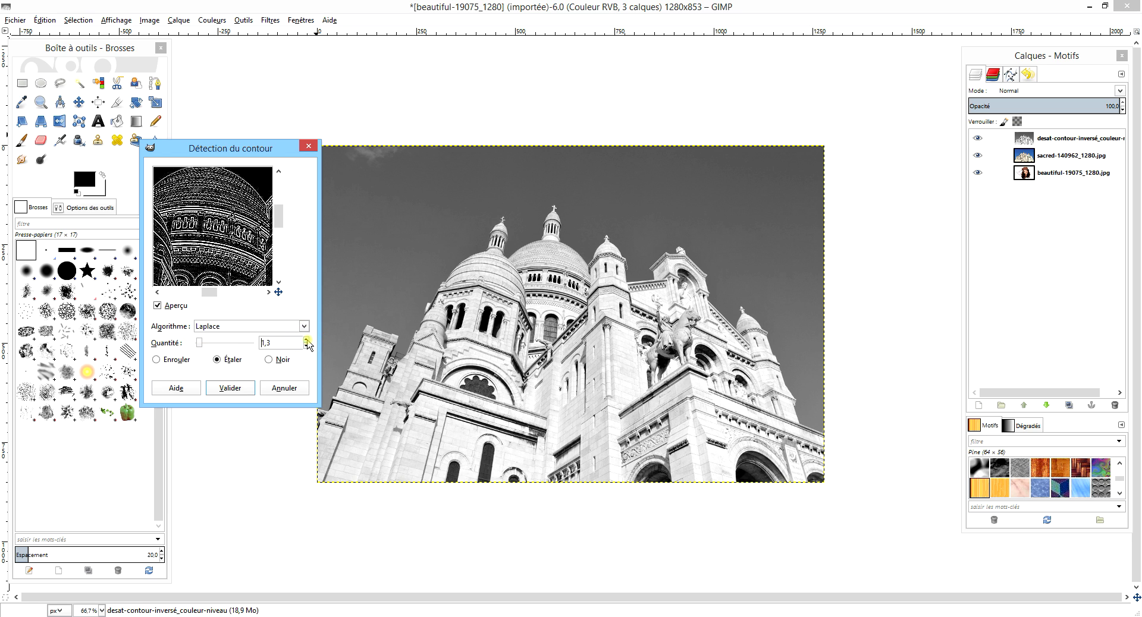
left_click(306, 340)
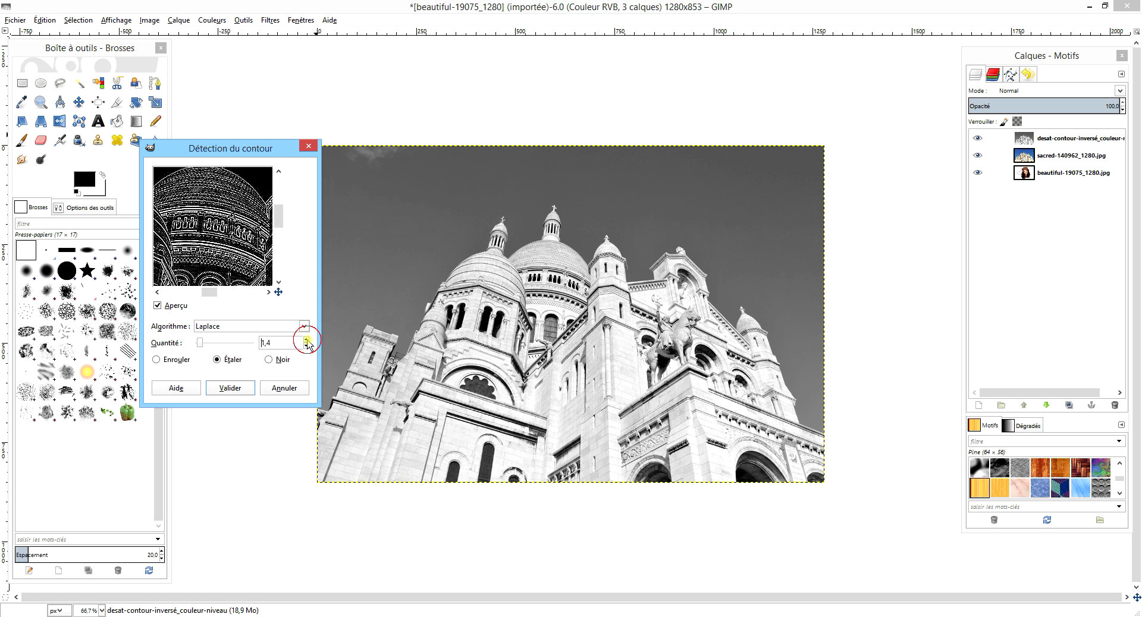
left_click(229, 388)
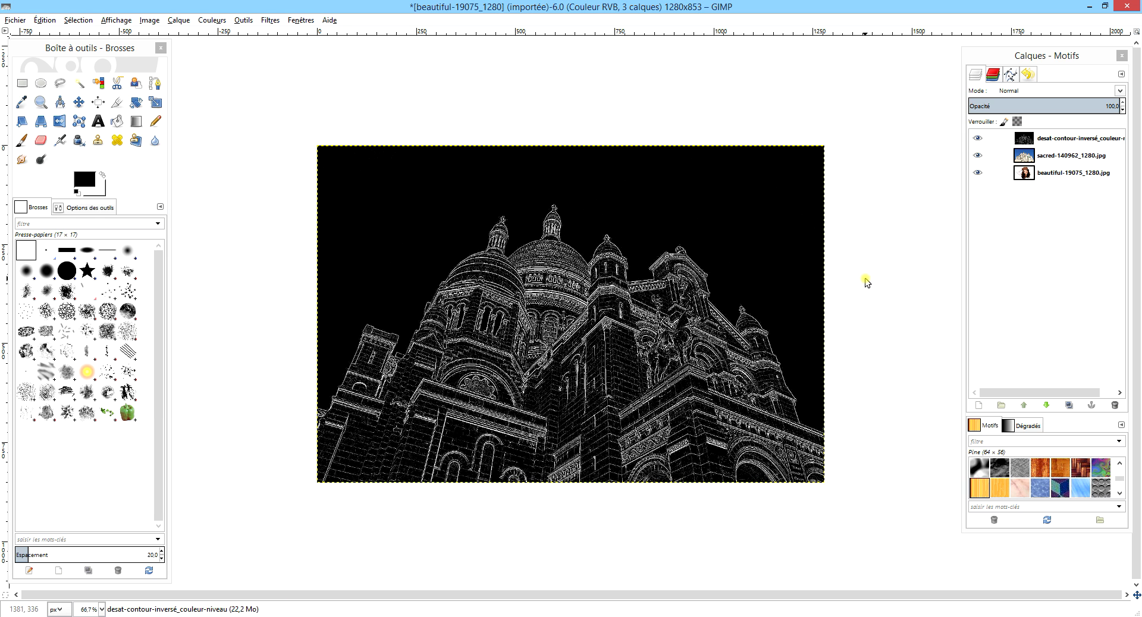
Step: Invert the colours of the edge-detected layer and bring the hidden docks back into view
left_click(208, 20)
left_click(241, 170)
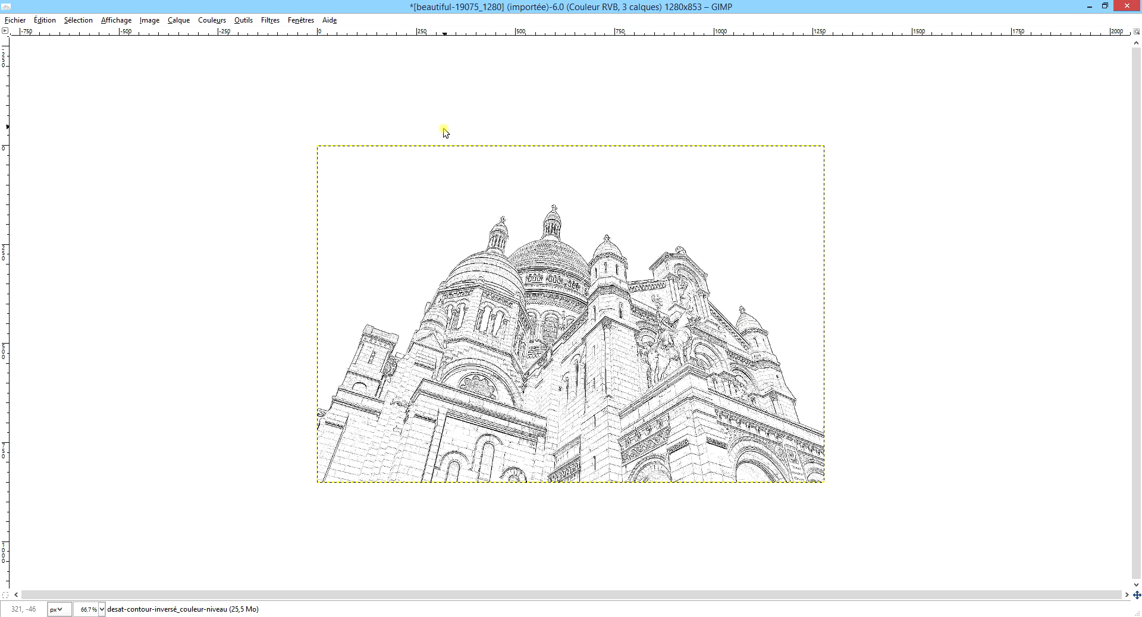
key("Tab")
Step: Darken the outlines with Levels, setting the input white point to 137 and the gamma to 0,30
left_click(205, 20)
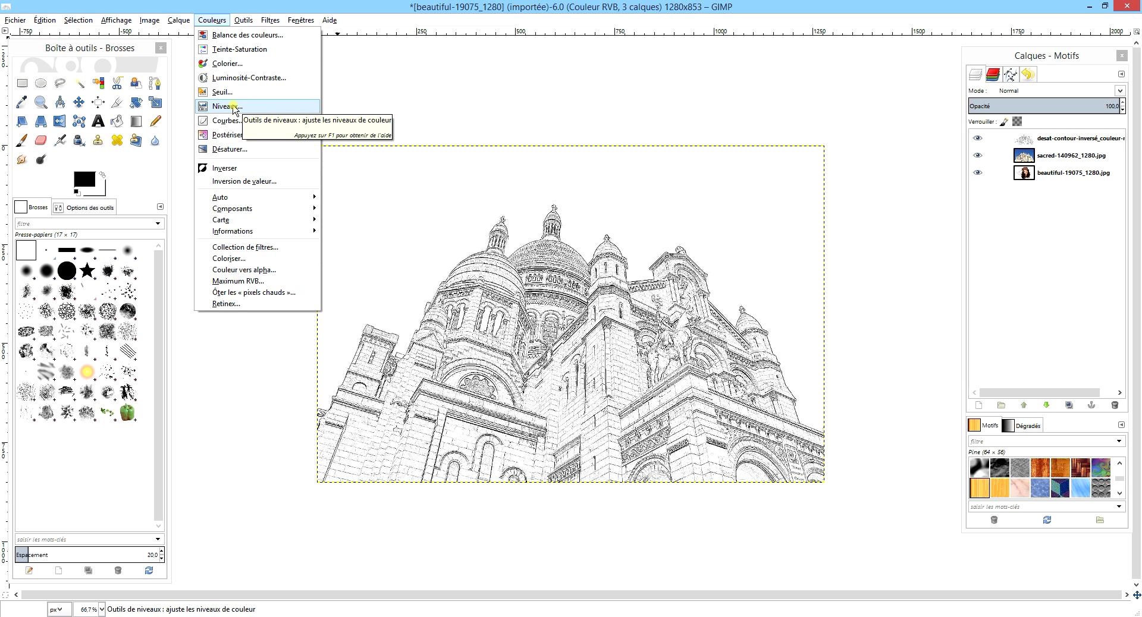
left_click(234, 109)
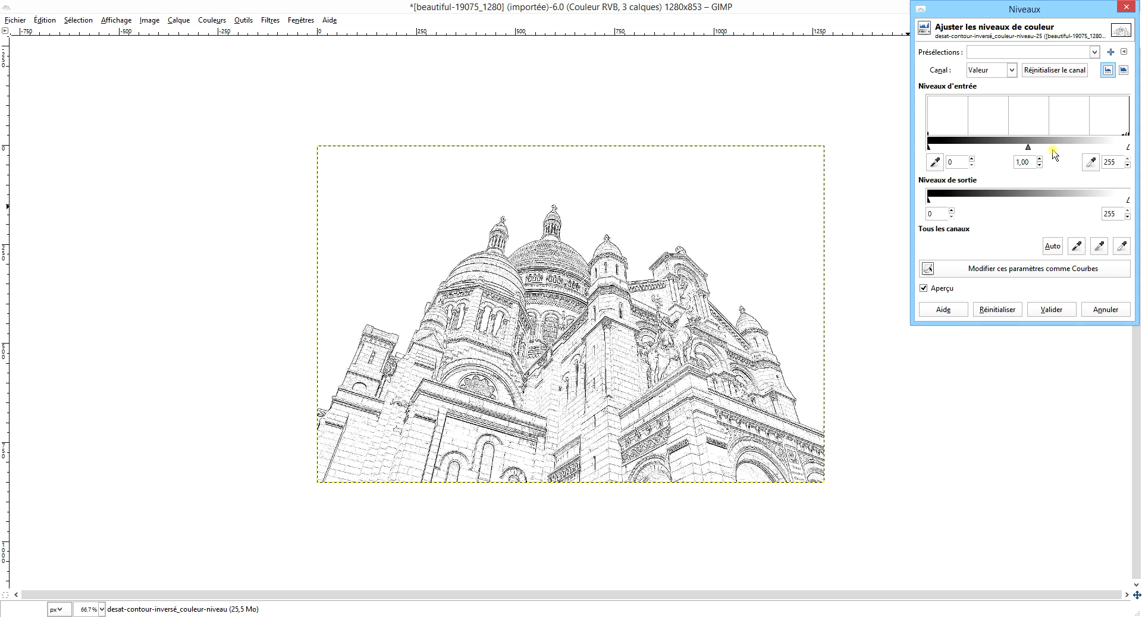
left_click(1128, 148)
left_click_drag(1128, 148, 1036, 151)
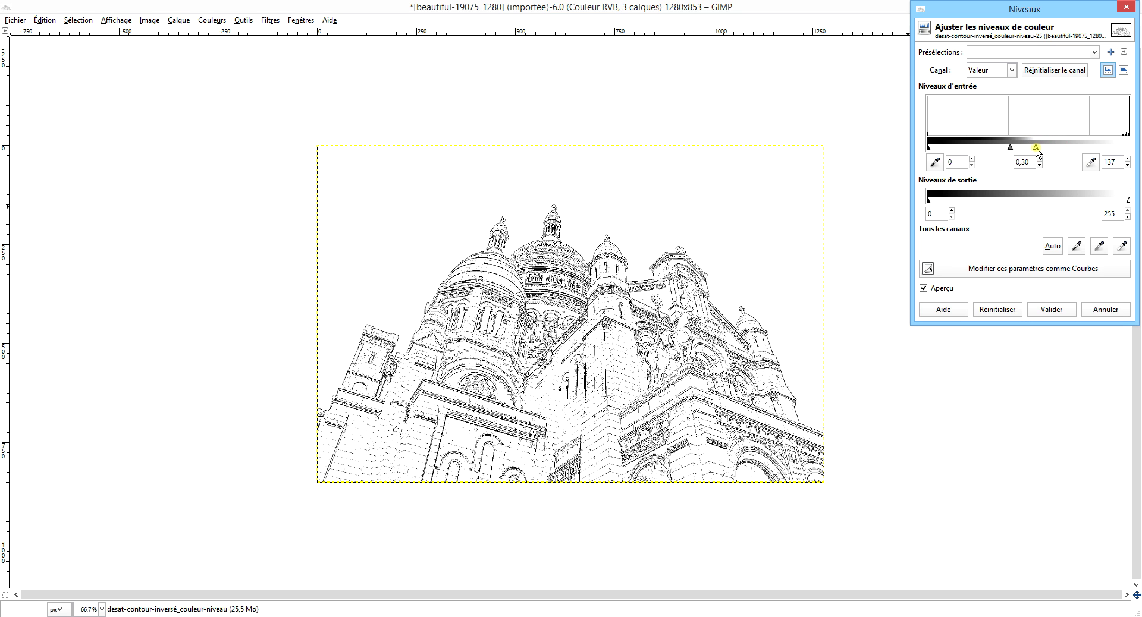
left_click(1054, 309)
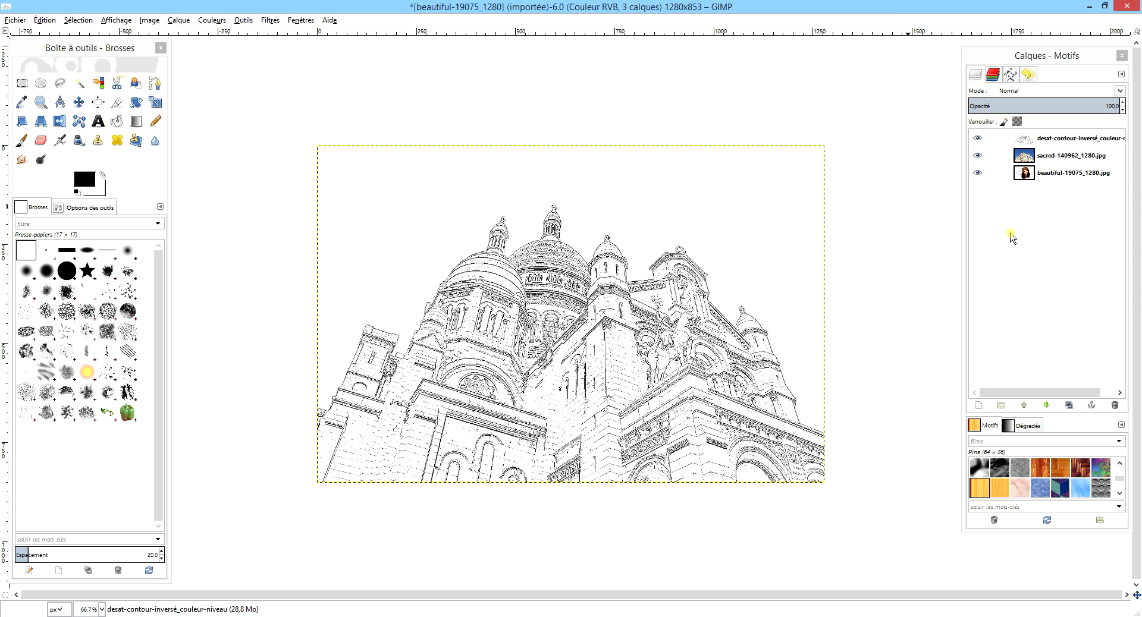
Step: Duplicate the sacred-140962_1280.jpg layer again and rename the copy desat-dessin-niveau-posterisé
left_click(1061, 156)
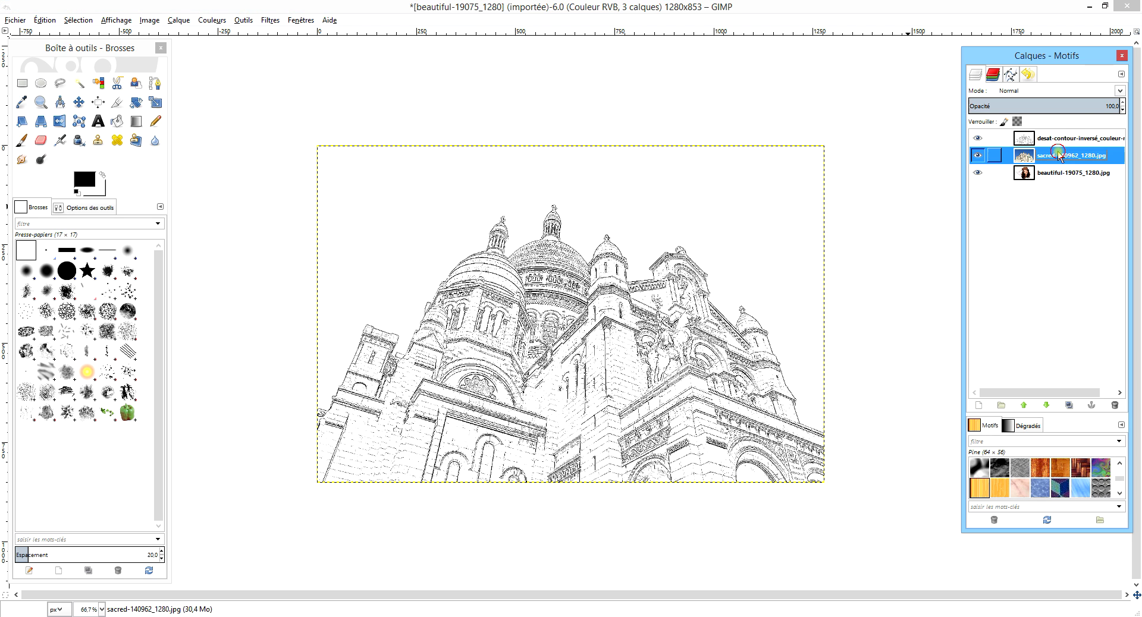
left_click(1069, 405)
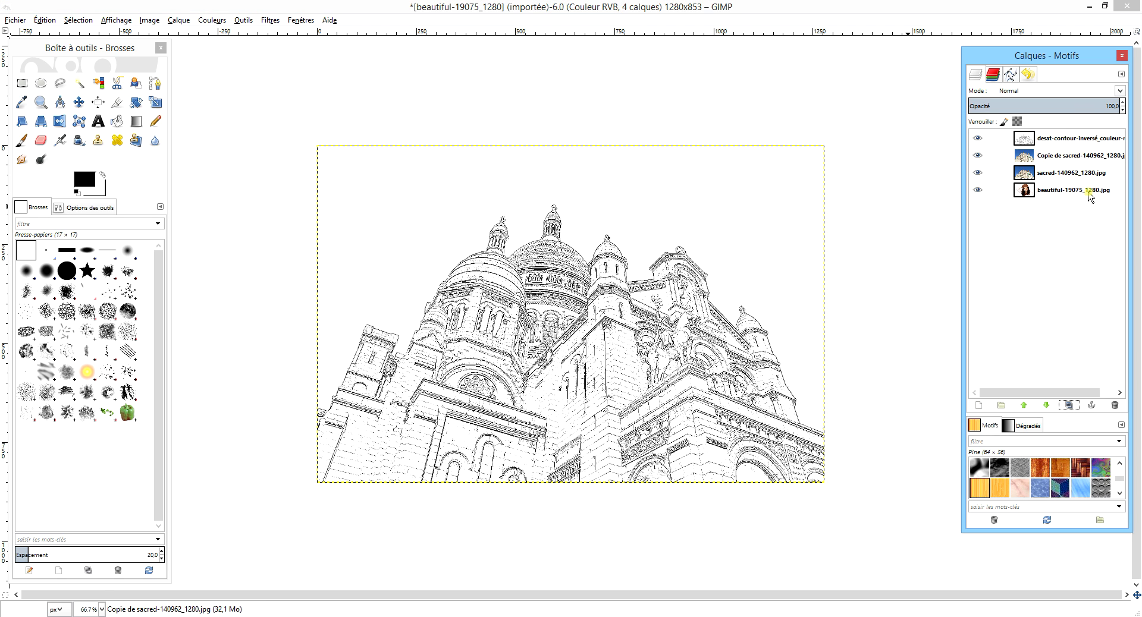
double_click(1071, 155)
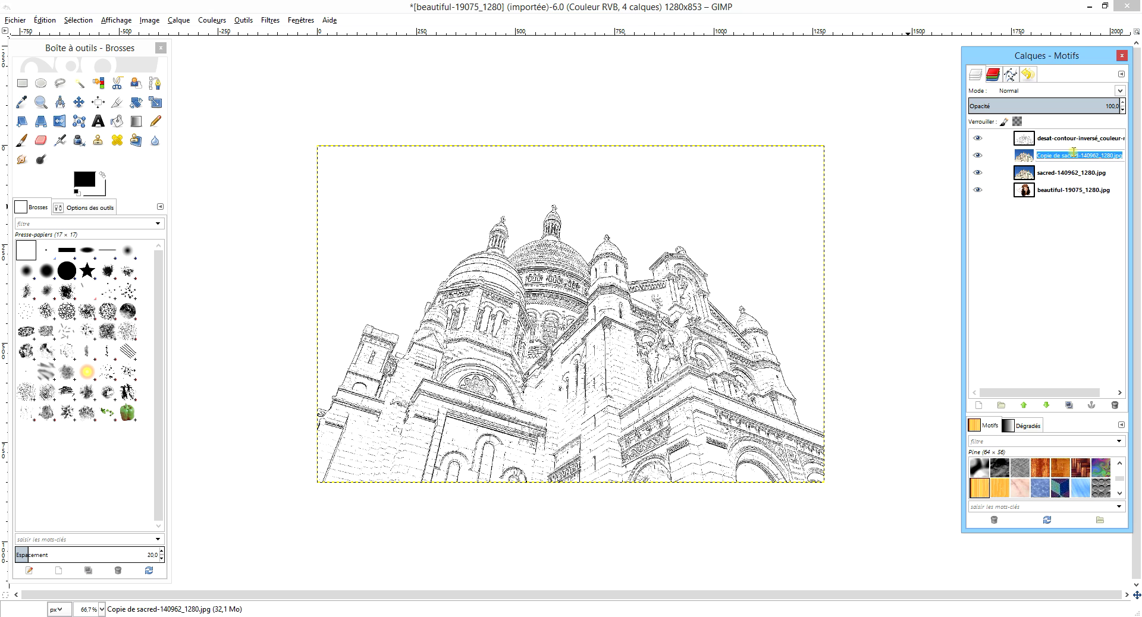
type("desat-dessin-niveau-posterisé")
key("Return")
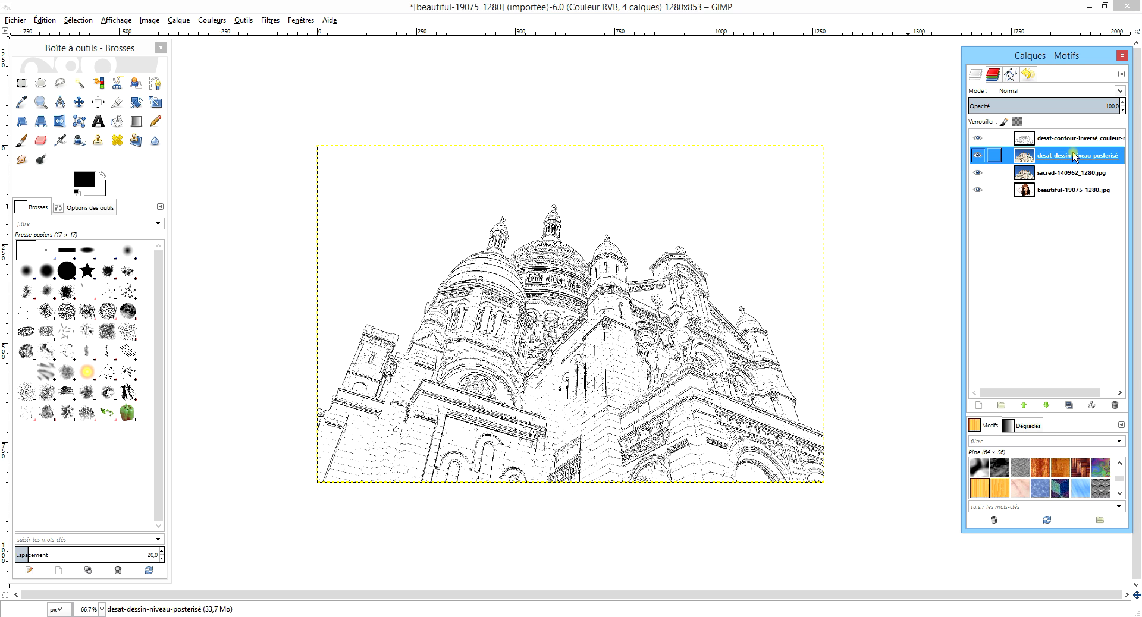
Step: Hide the desat-contour-inversé_couleur-niveau layer and desaturate desat-dessin-niveau-posterisé using the Luminosité grey shade
left_click(978, 138)
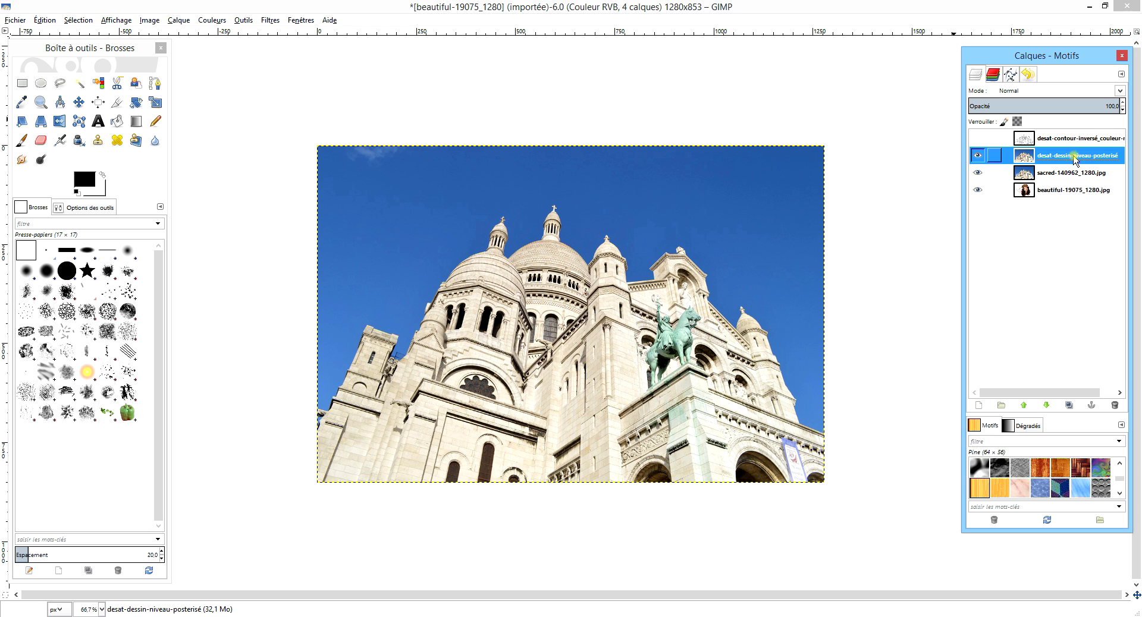
left_click(211, 19)
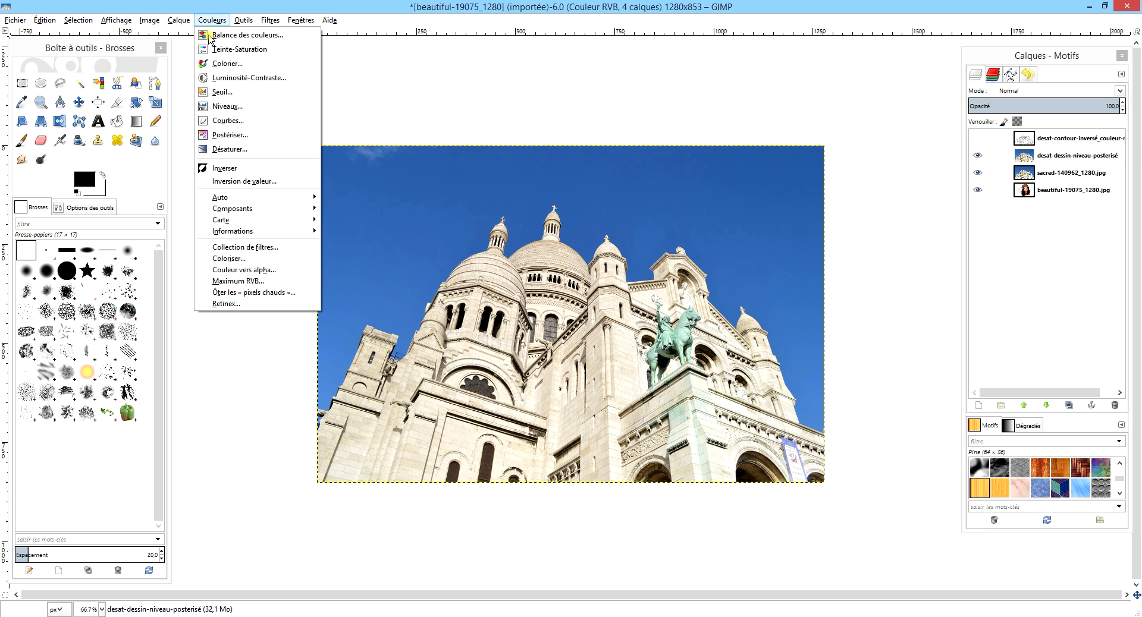
left_click(256, 150)
left_click(119, 168)
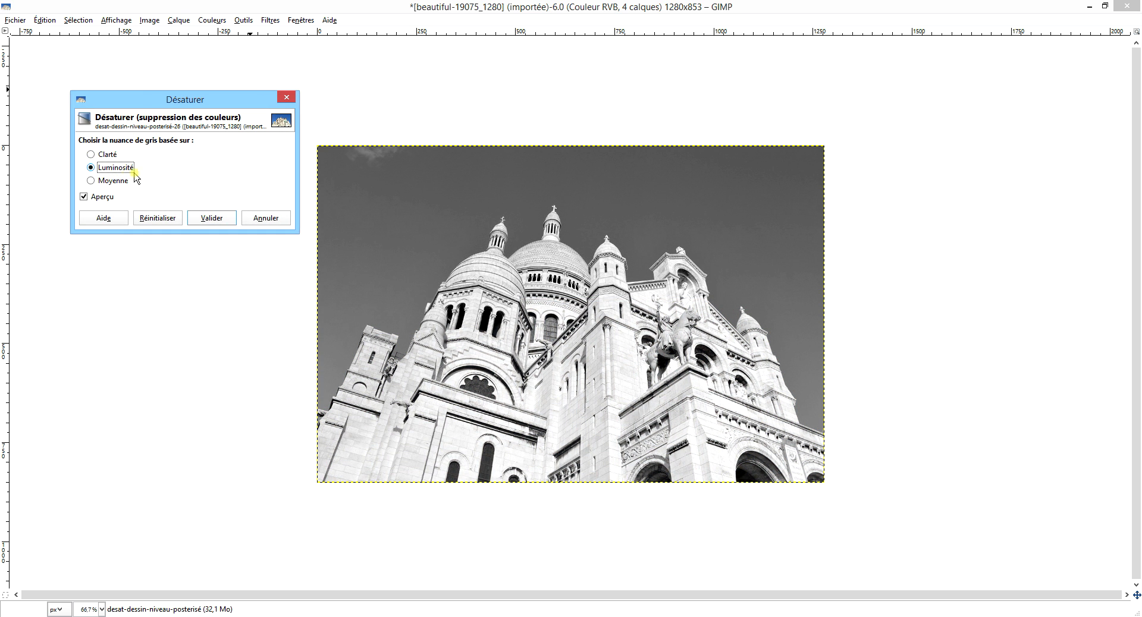
left_click(212, 218)
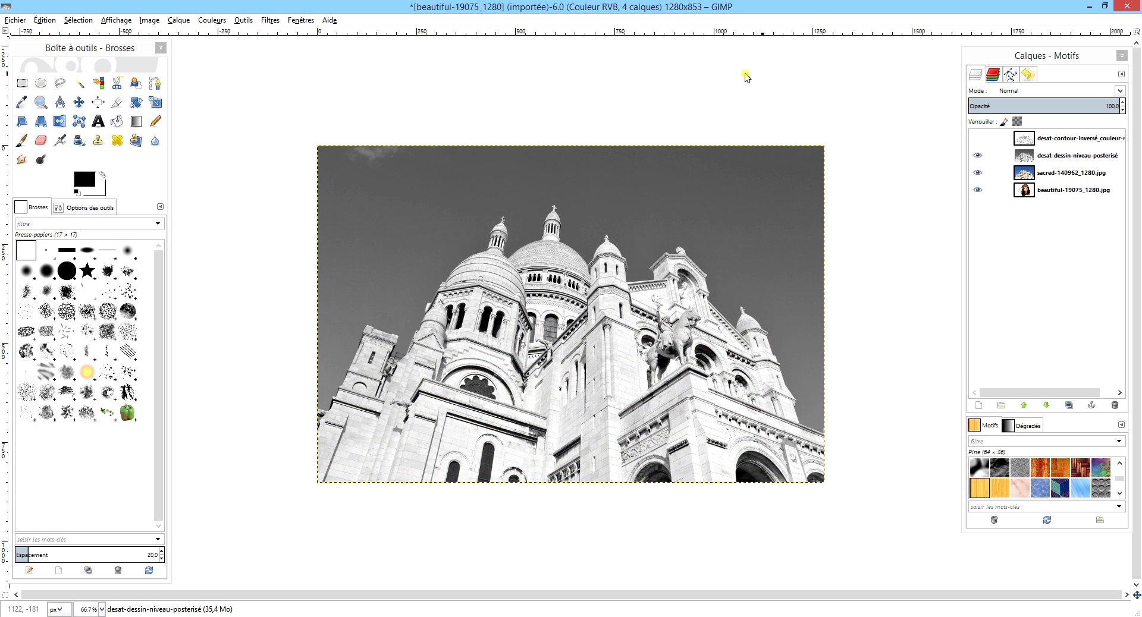
Step: Apply the Dessin au crayon filter to desat-dessin-niveau-posterisé with mask radius 33,86 and black percentage 0,141
left_click(269, 21)
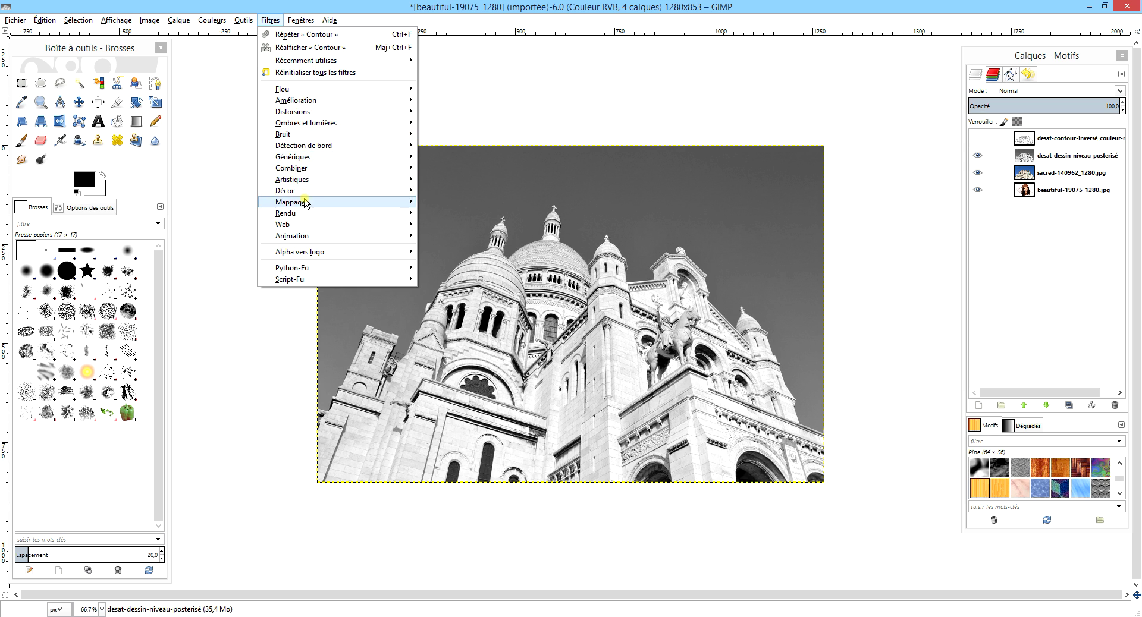
mouse_move(309, 184)
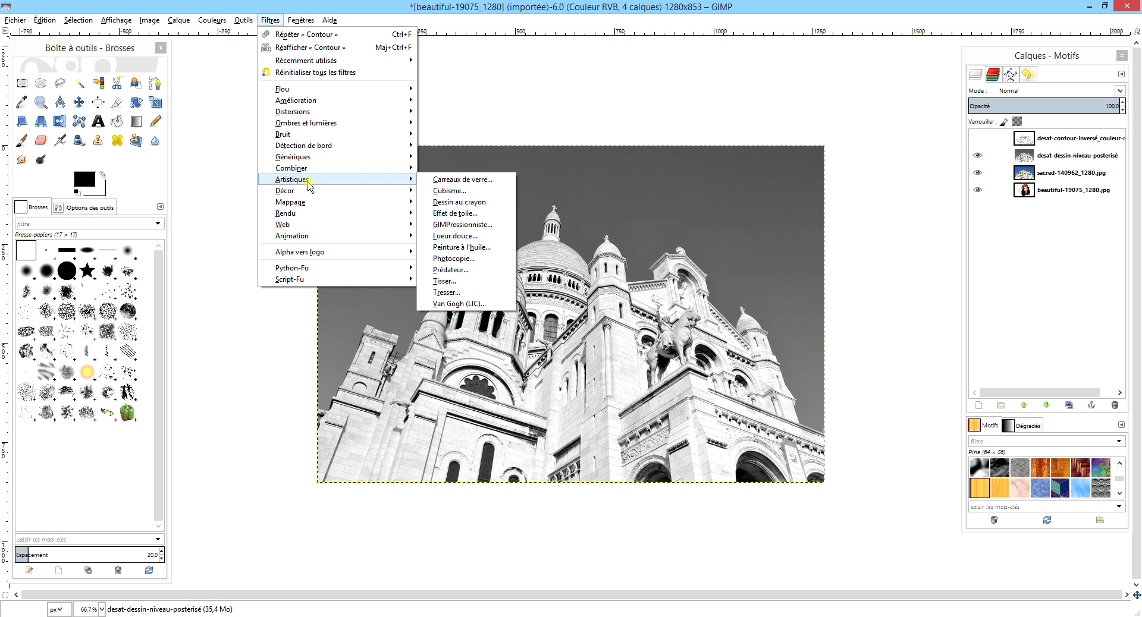
left_click(468, 202)
left_click_drag(134, 43, 305, 136)
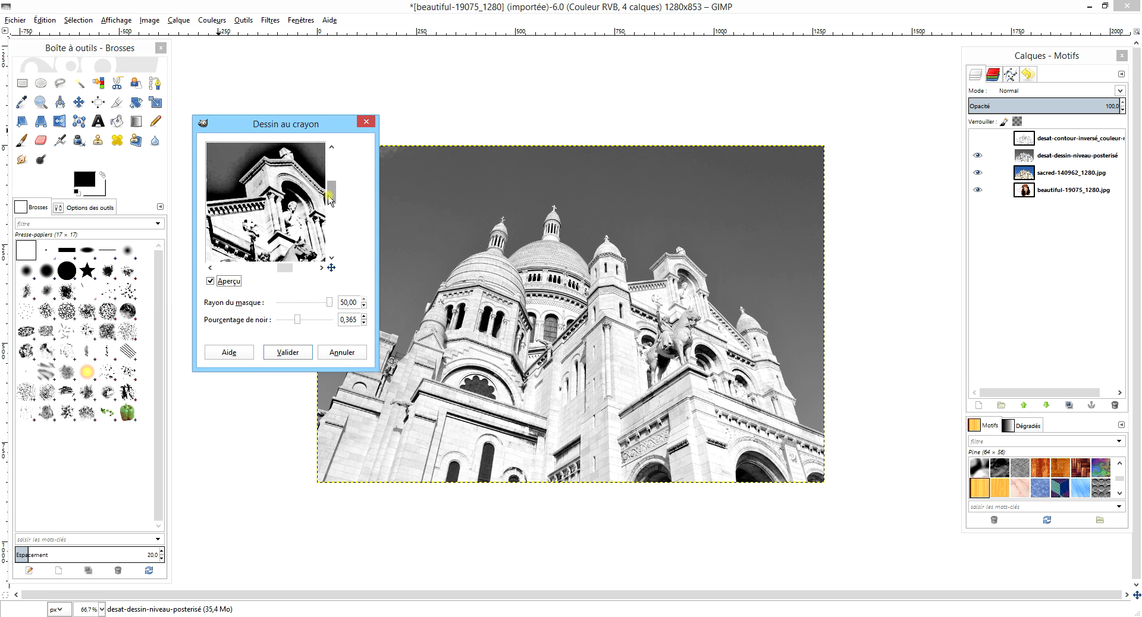
left_click_drag(331, 200, 330, 198)
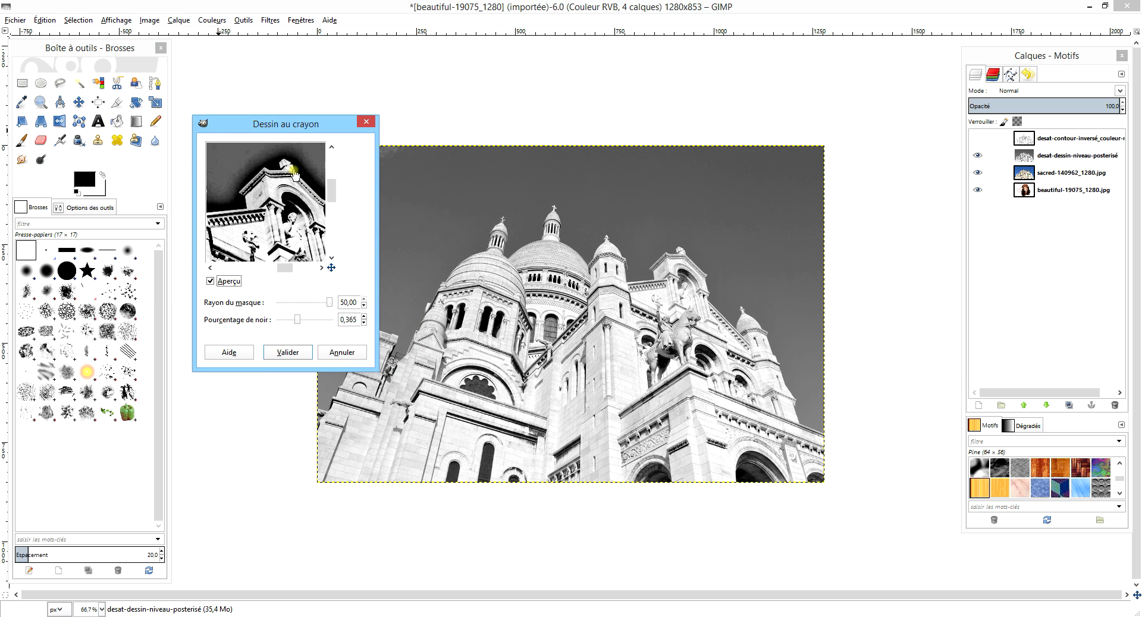
left_click_drag(330, 302, 287, 321)
left_click_drag(301, 196, 297, 238)
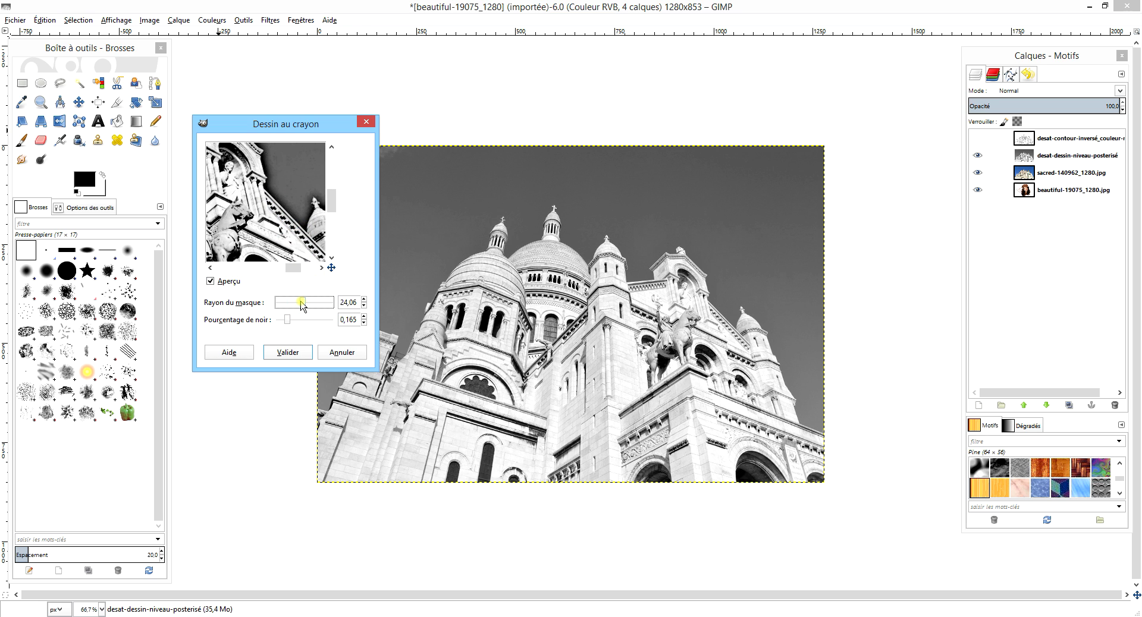
left_click_drag(292, 321, 312, 305)
left_click_drag(251, 200, 289, 231)
left_click_drag(256, 160, 279, 189)
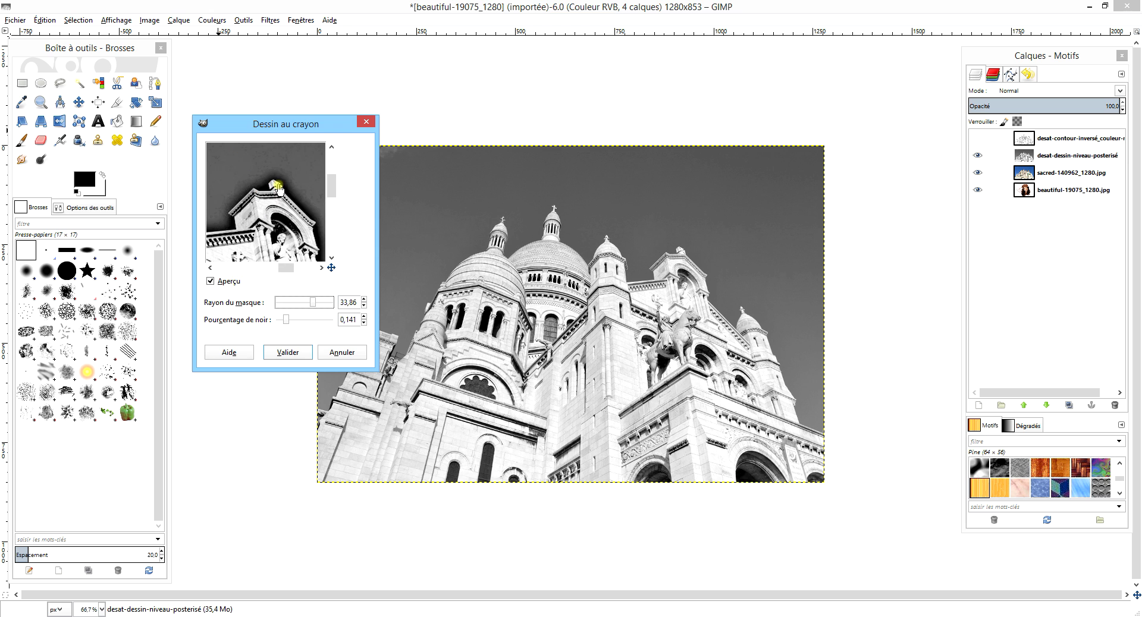
left_click(288, 352)
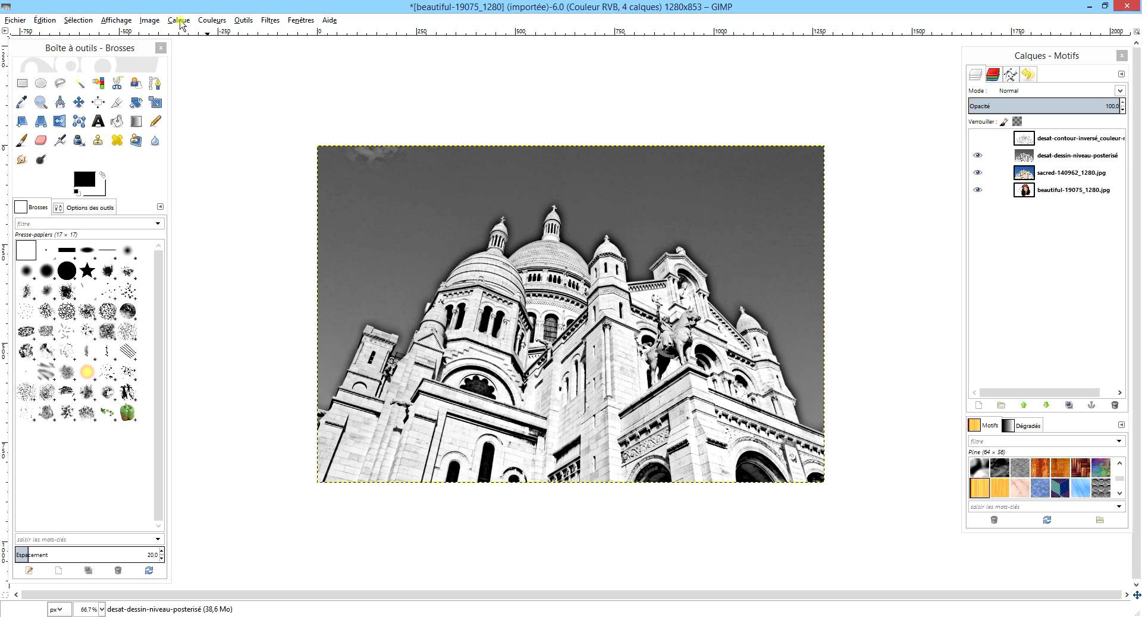
Step: Strengthen the drawing's black-and-white contrast with Levels, setting the input white point to 197 and the gamma to 0,23
left_click(212, 21)
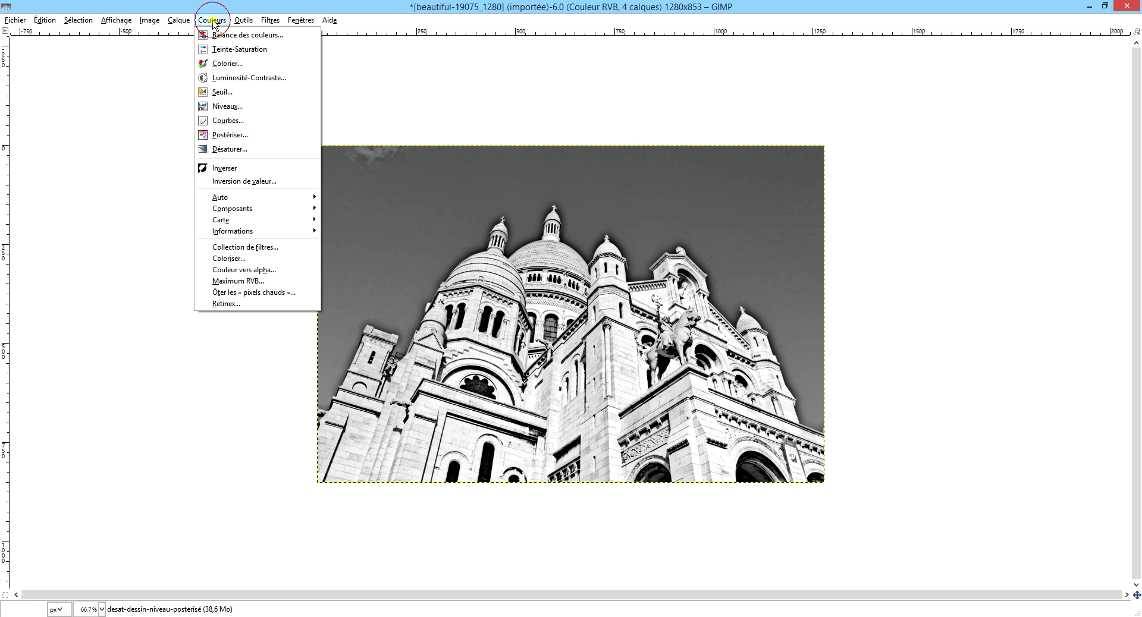
left_click(225, 106)
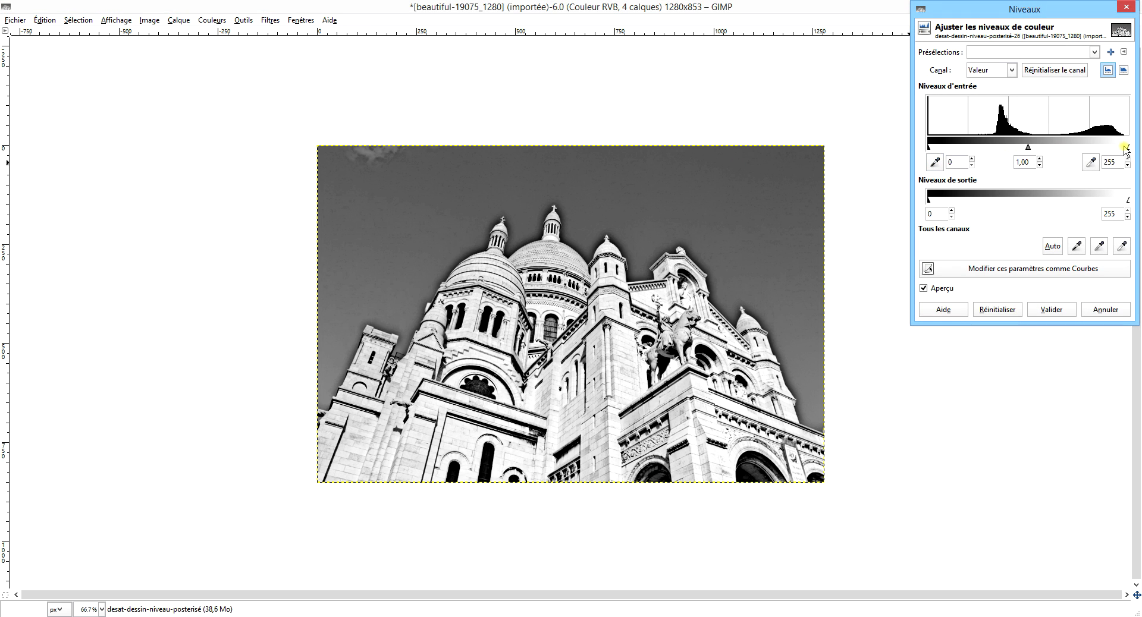
left_click_drag(1126, 147, 1069, 146)
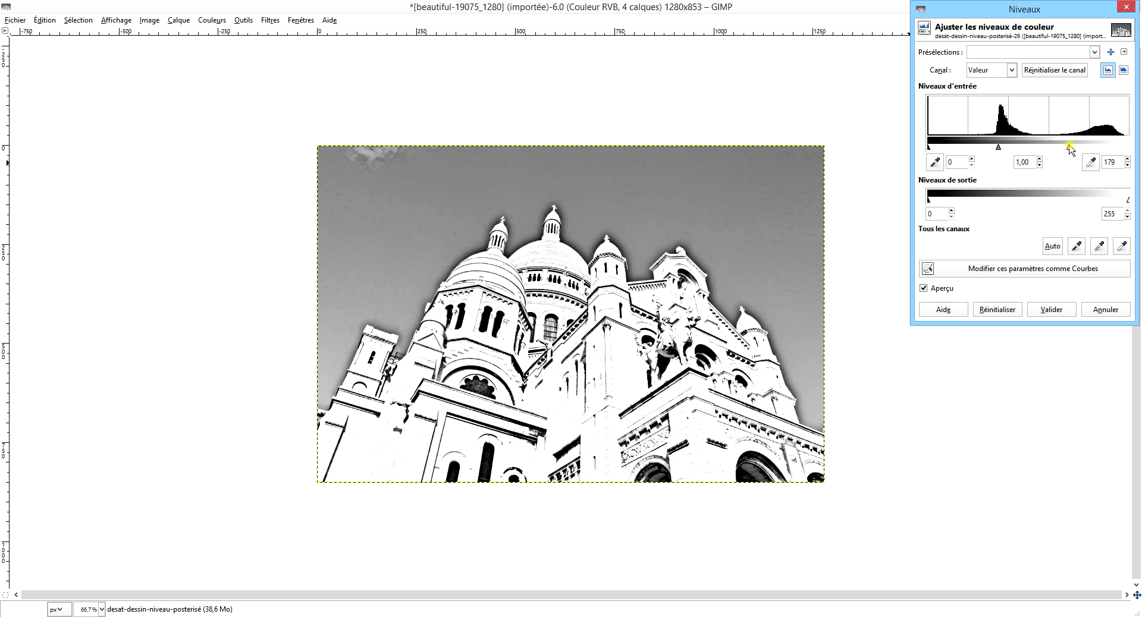
left_click_drag(998, 149, 1048, 149)
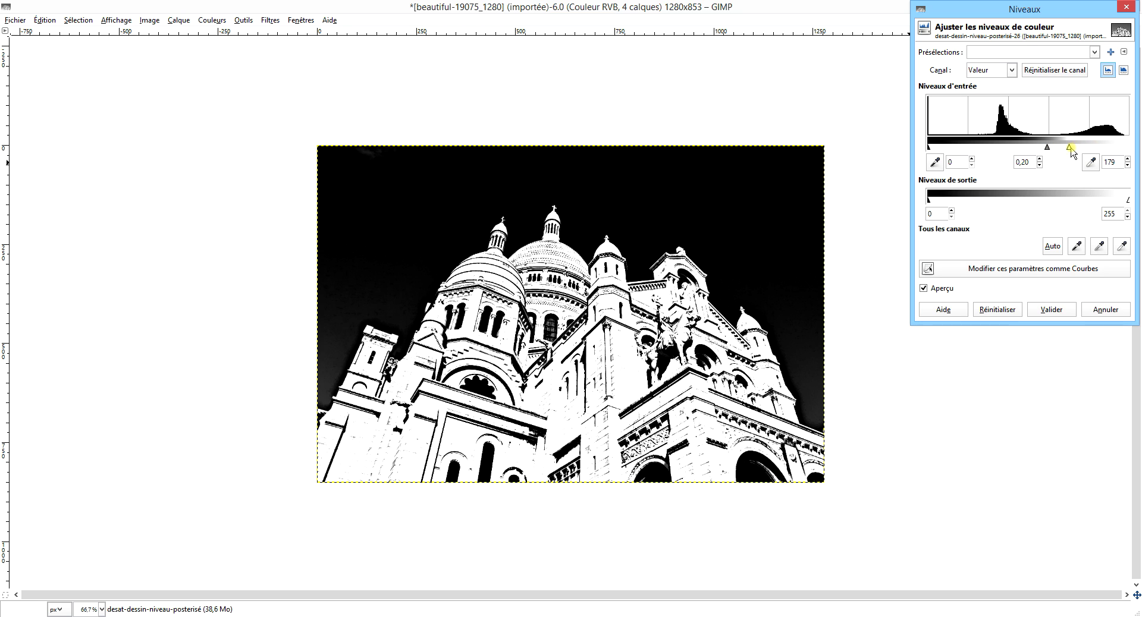
mouse_move(1071, 149)
left_mouse_down()
mouse_move(1084, 150)
mouse_move(1040, 150)
mouse_move(1067, 151)
left_mouse_up()
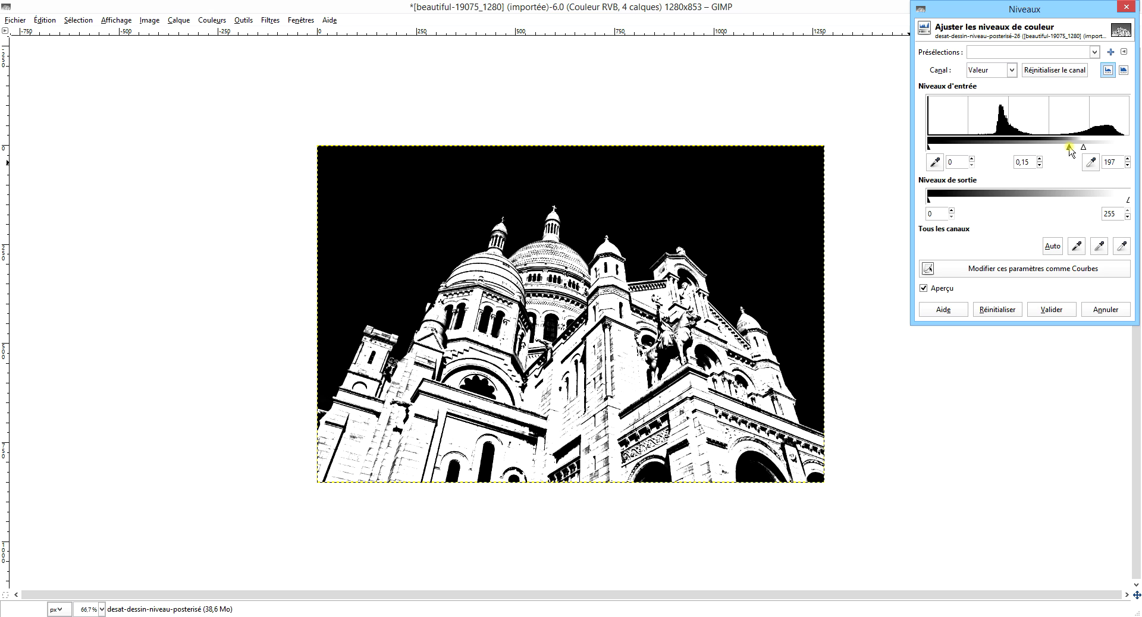
left_click_drag(1069, 151, 1057, 154)
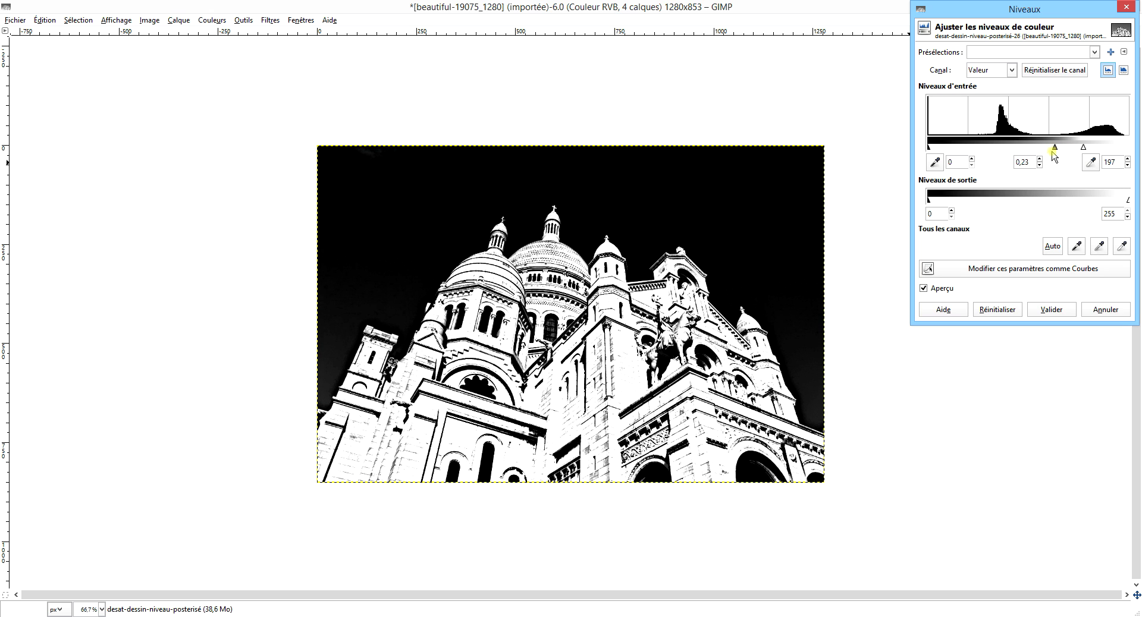
left_click(1050, 308)
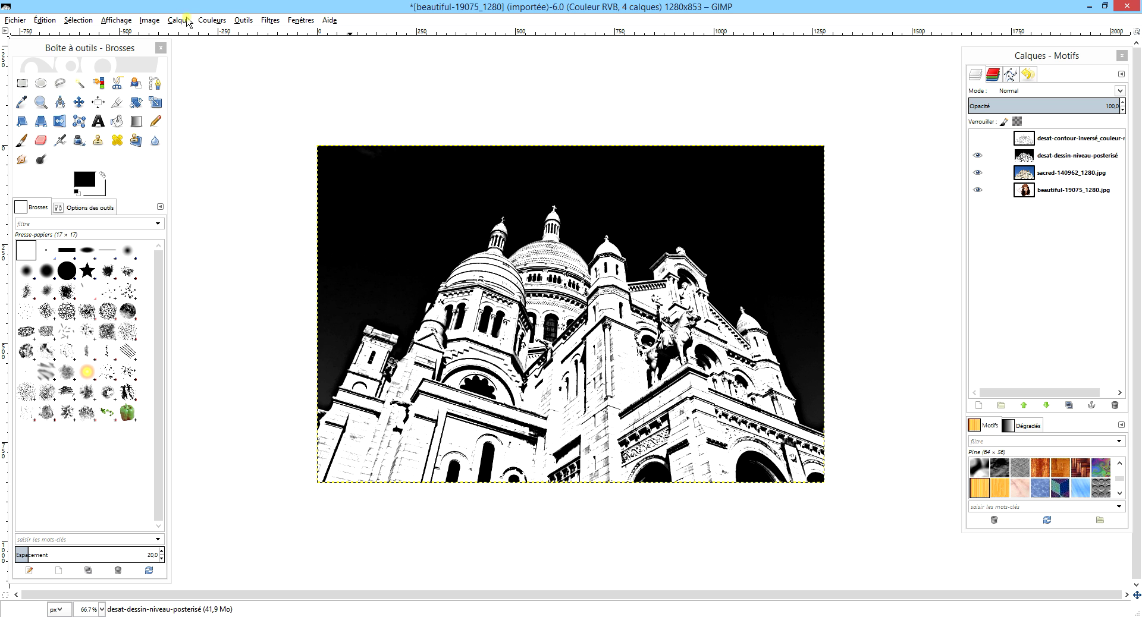
Step: Posterize the desat-dessin-niveau-posterisé layer to 44 levels
left_click(210, 19)
left_click(237, 135)
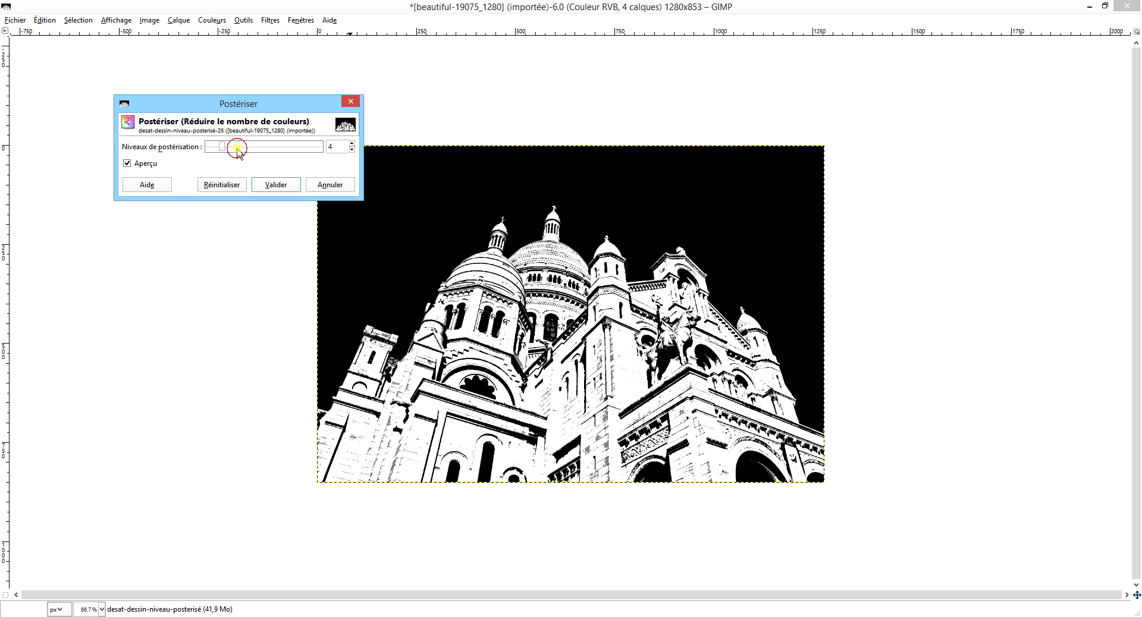
left_click_drag(253, 148, 291, 145)
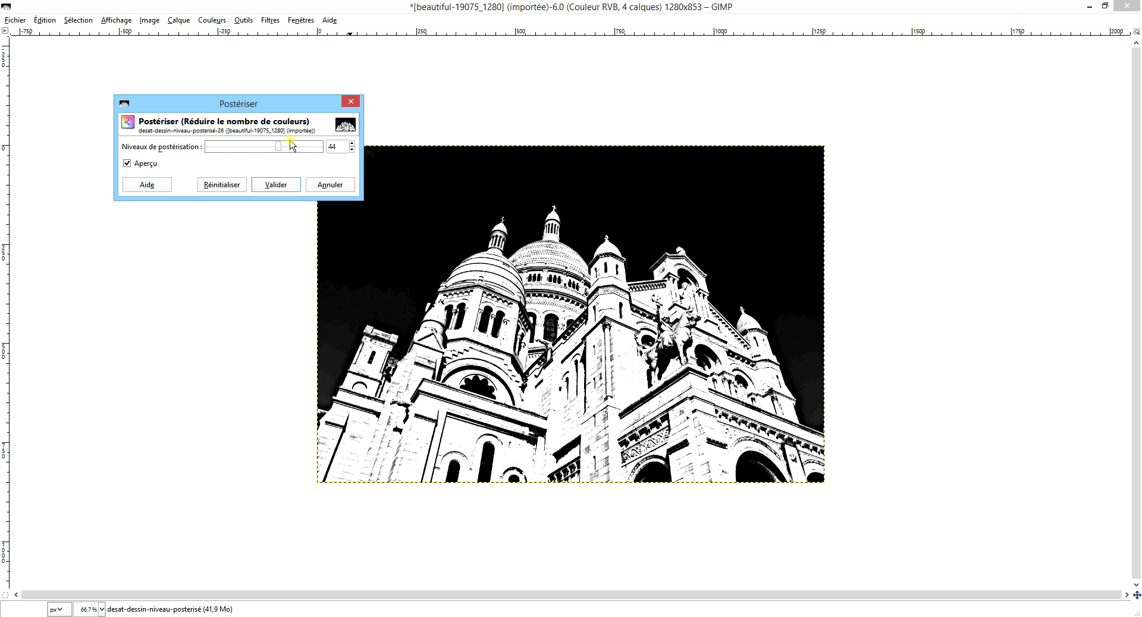
left_click(275, 187)
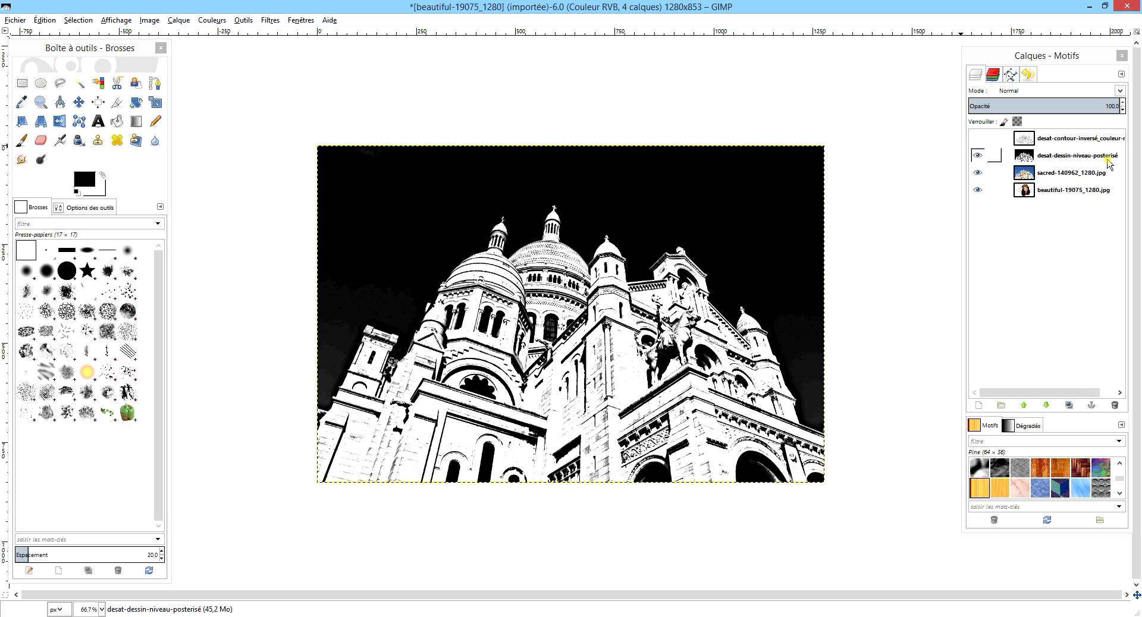
Step: Toggle the two drawing layers' visibility to compare them, and leave both hidden
left_click(976, 151)
left_click(977, 156)
left_click(979, 139)
left_click(980, 139)
left_click(979, 139)
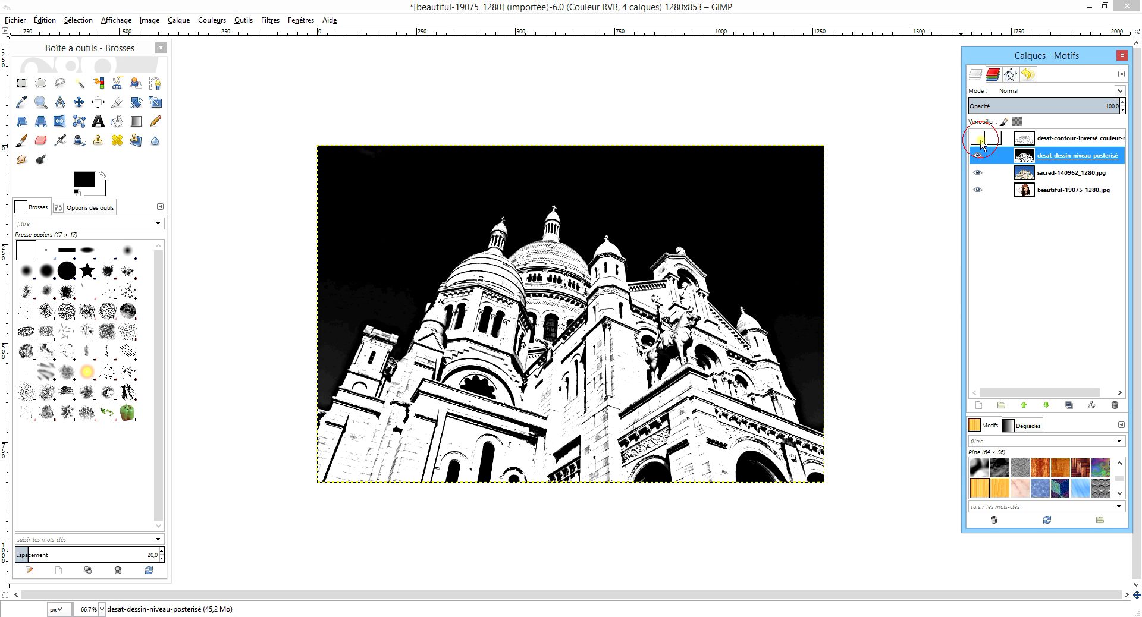
left_click(977, 156)
Step: Duplicate the sacred-140962_1280.jpg layer and rename the copy photocopie-colorisé
left_click(1068, 173)
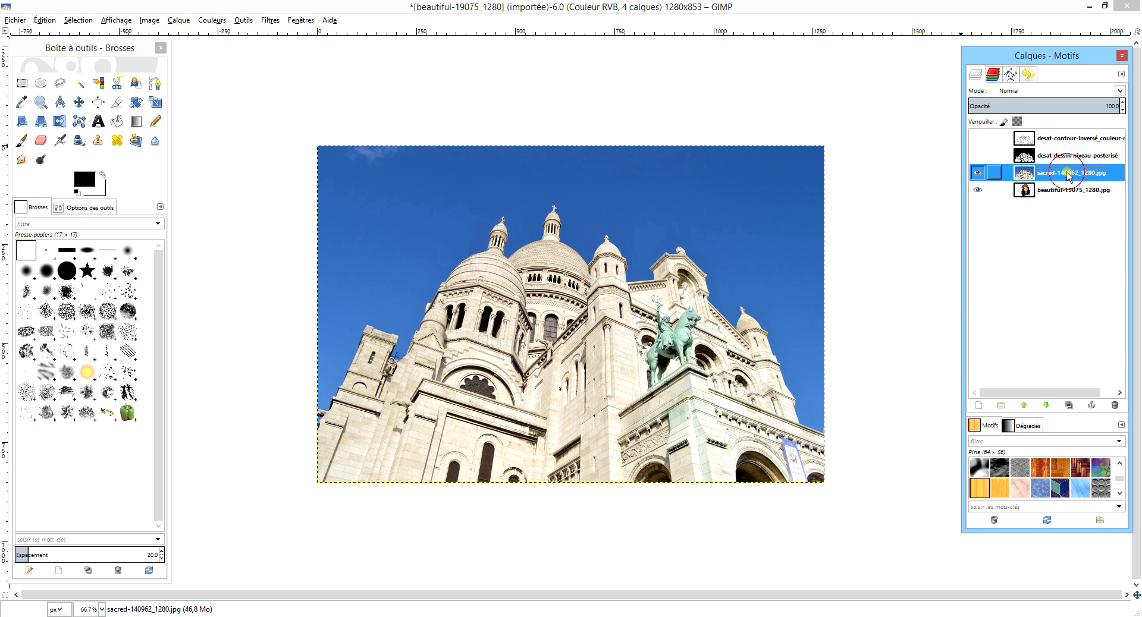
left_click(1069, 405)
double_click(1062, 173)
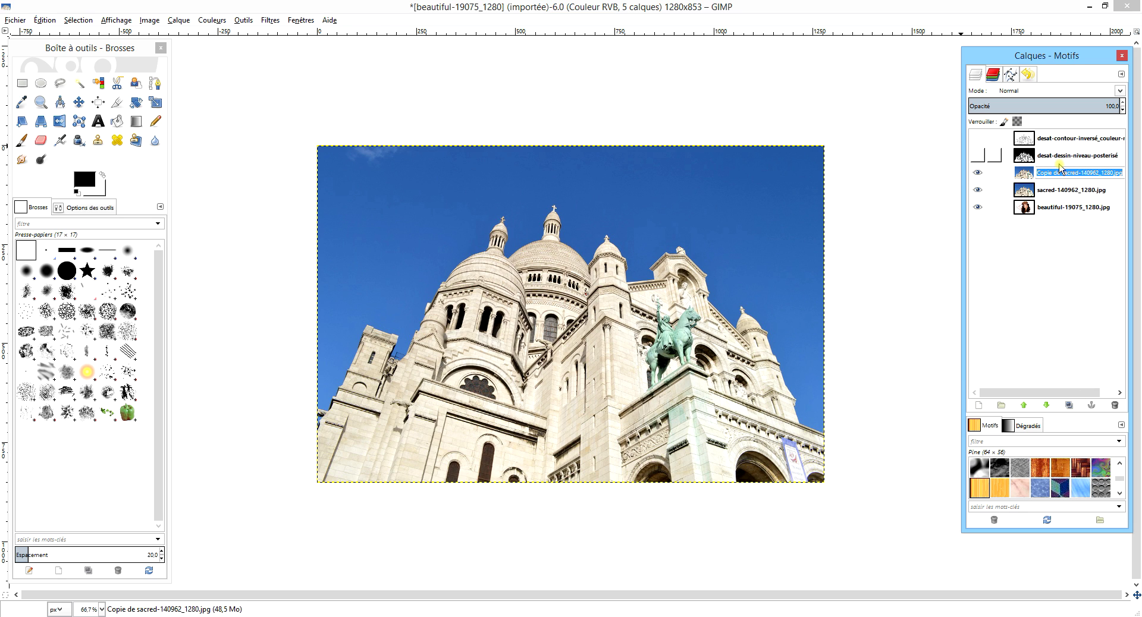
type("photocopie-colorisé")
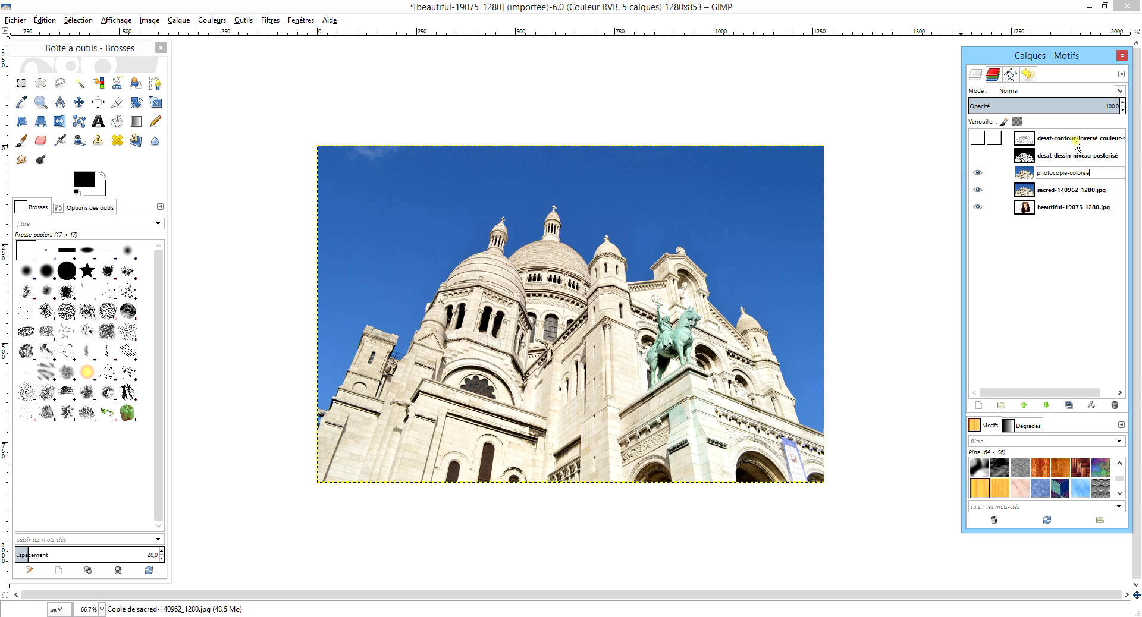
key("Return")
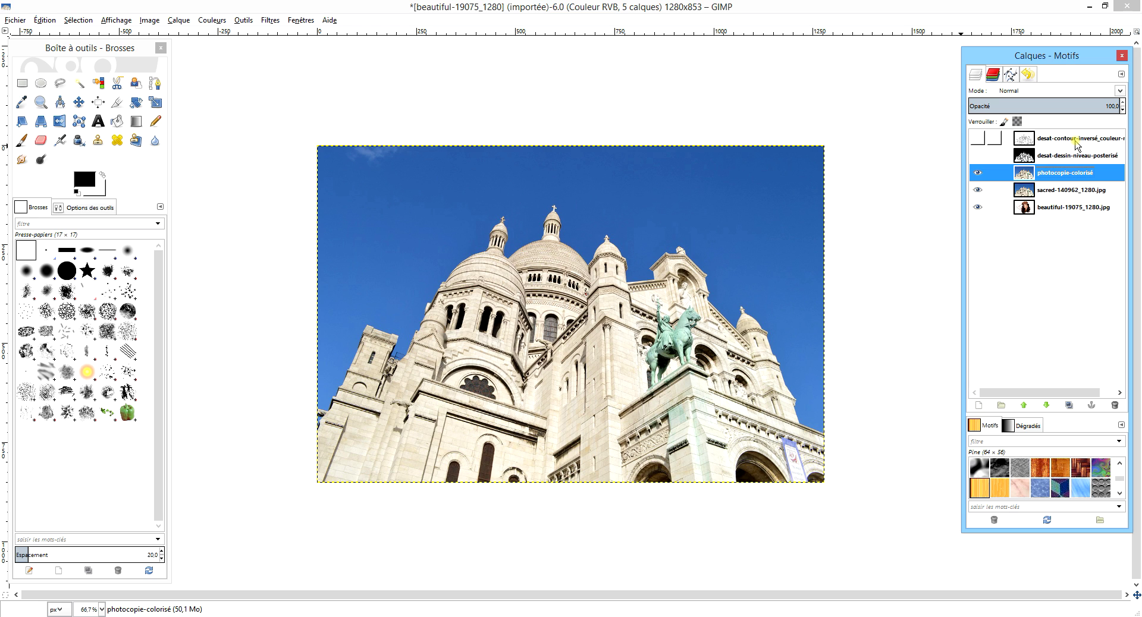
Step: Apply the Photocopie filter to the photocopie-colorisé layer with the mask radius set to 45,07
left_click(268, 21)
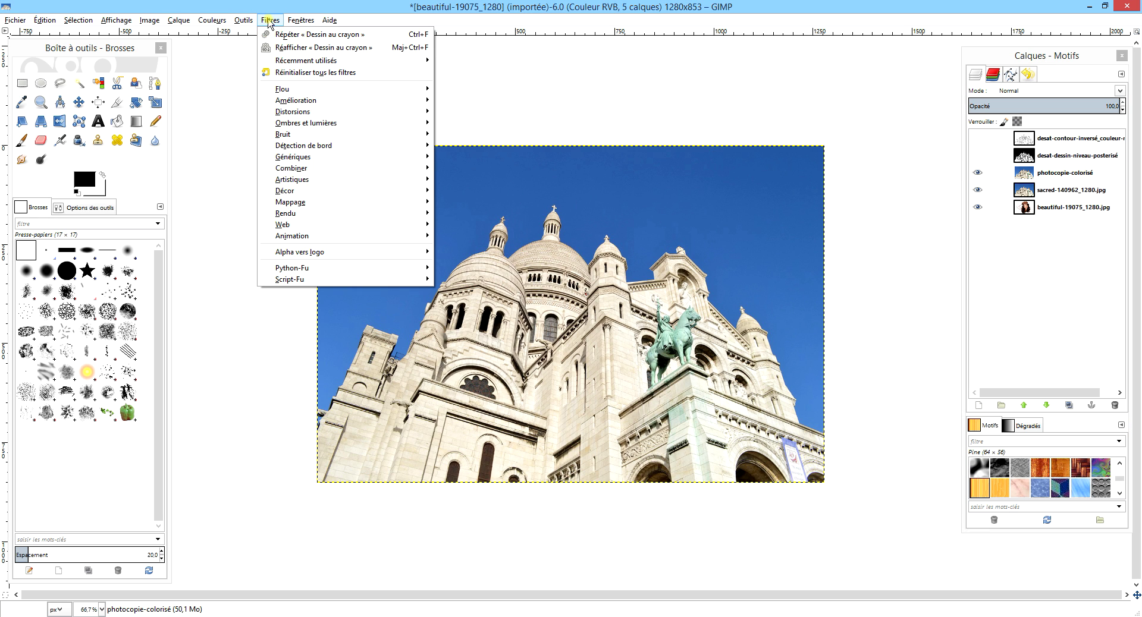
mouse_move(313, 179)
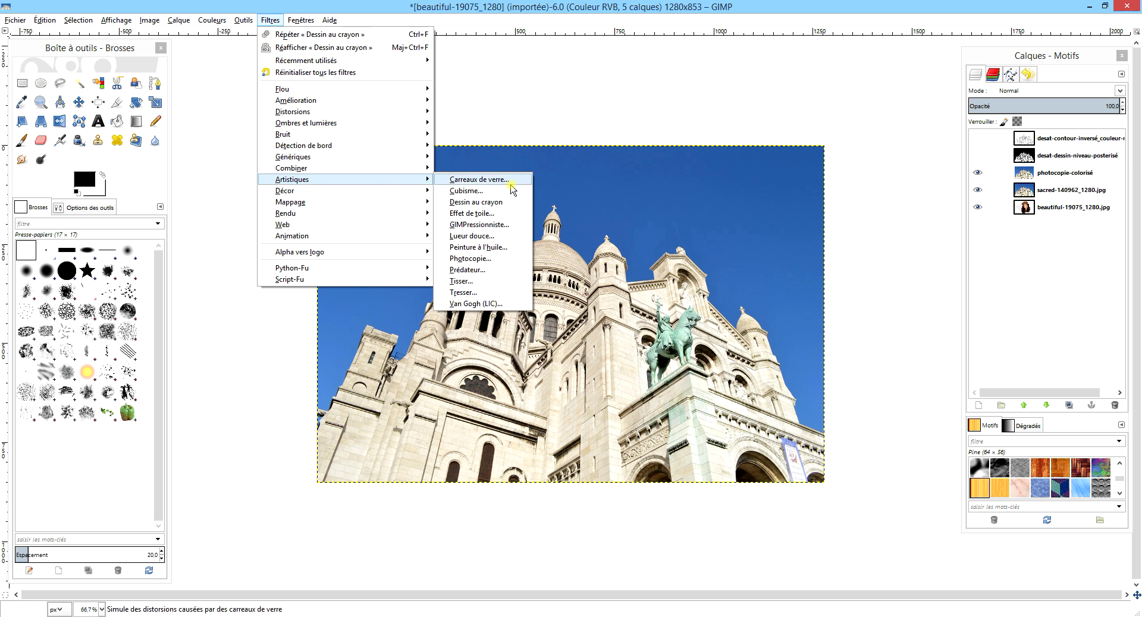
left_click(499, 261)
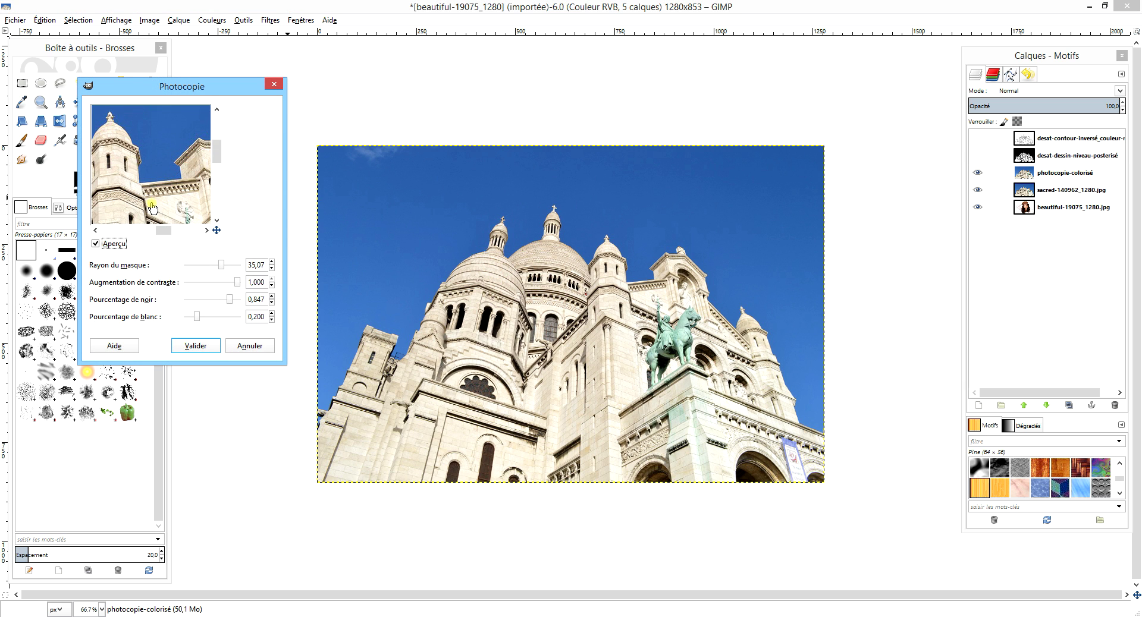
left_click_drag(145, 180, 193, 179)
left_click_drag(155, 144, 182, 196)
left_click_drag(110, 132, 123, 147)
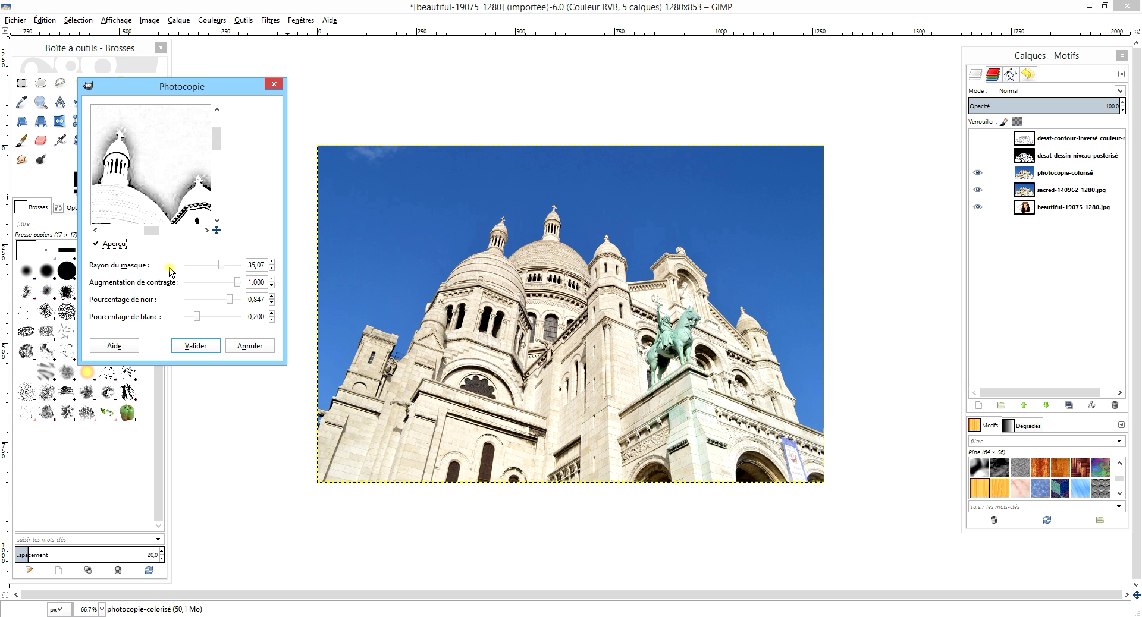
left_click(229, 264)
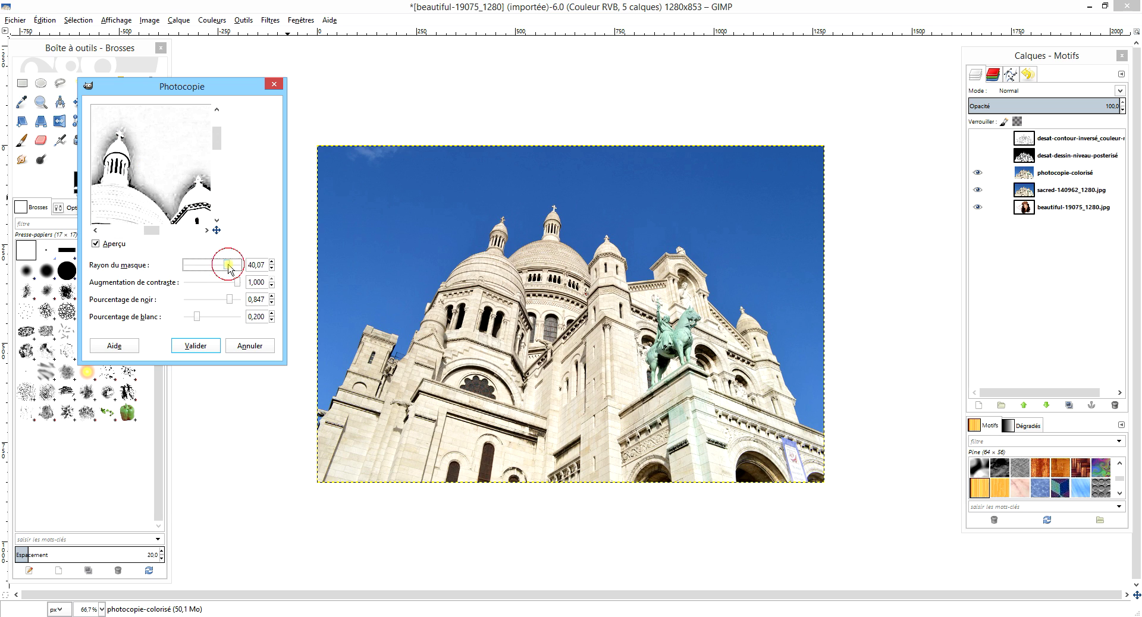
left_click(231, 265)
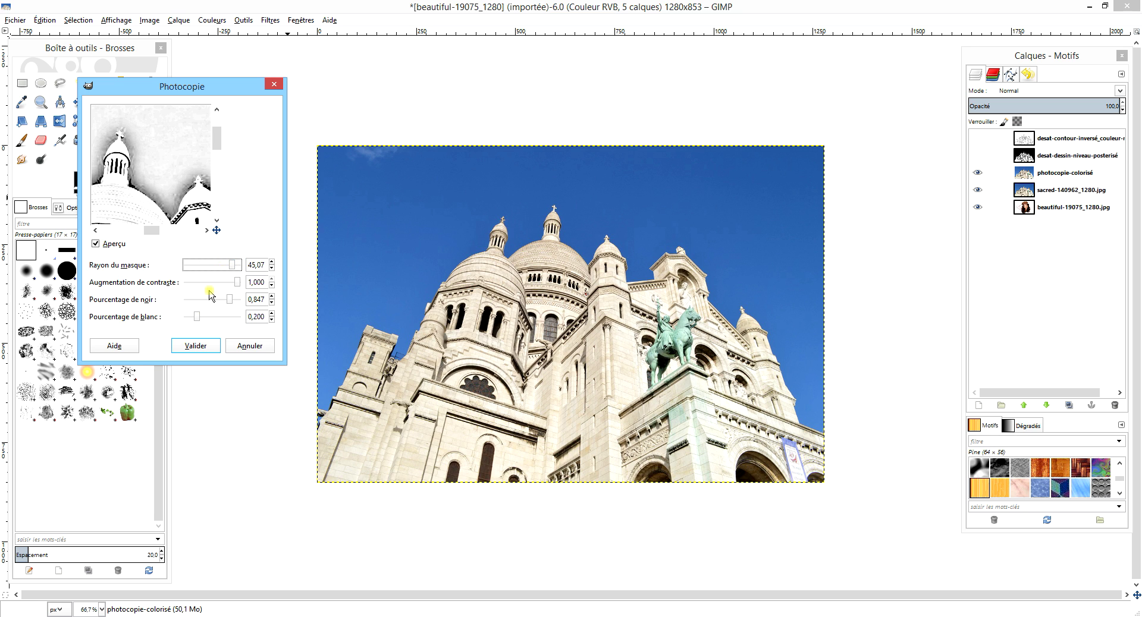
left_click(197, 347)
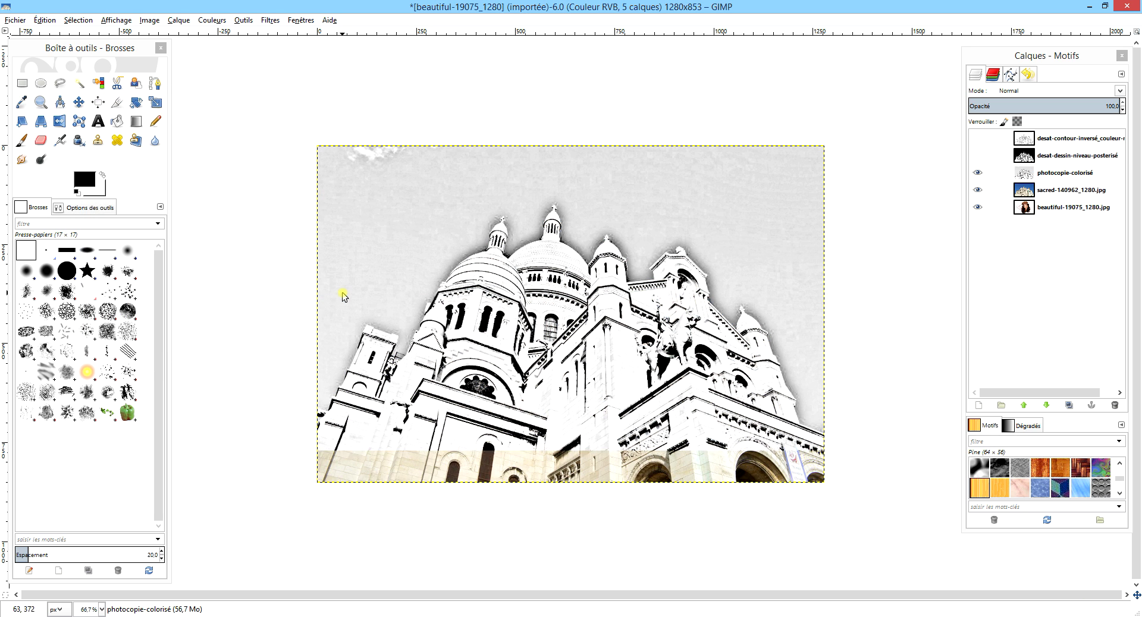
key("Tab")
left_click(212, 20)
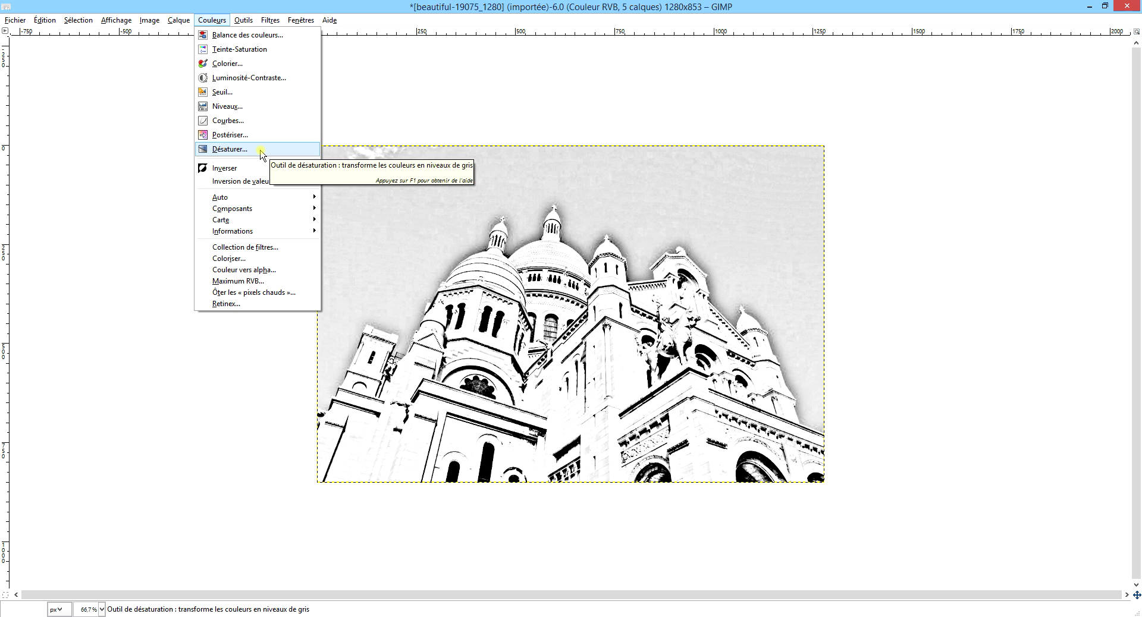
left_click(268, 36)
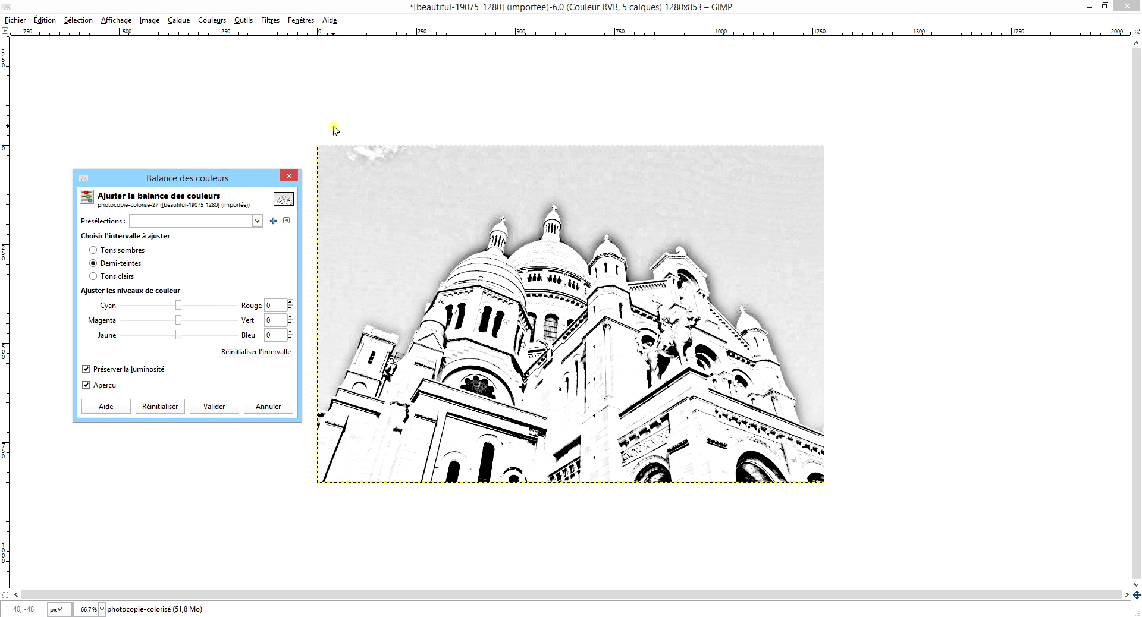
left_click(288, 176)
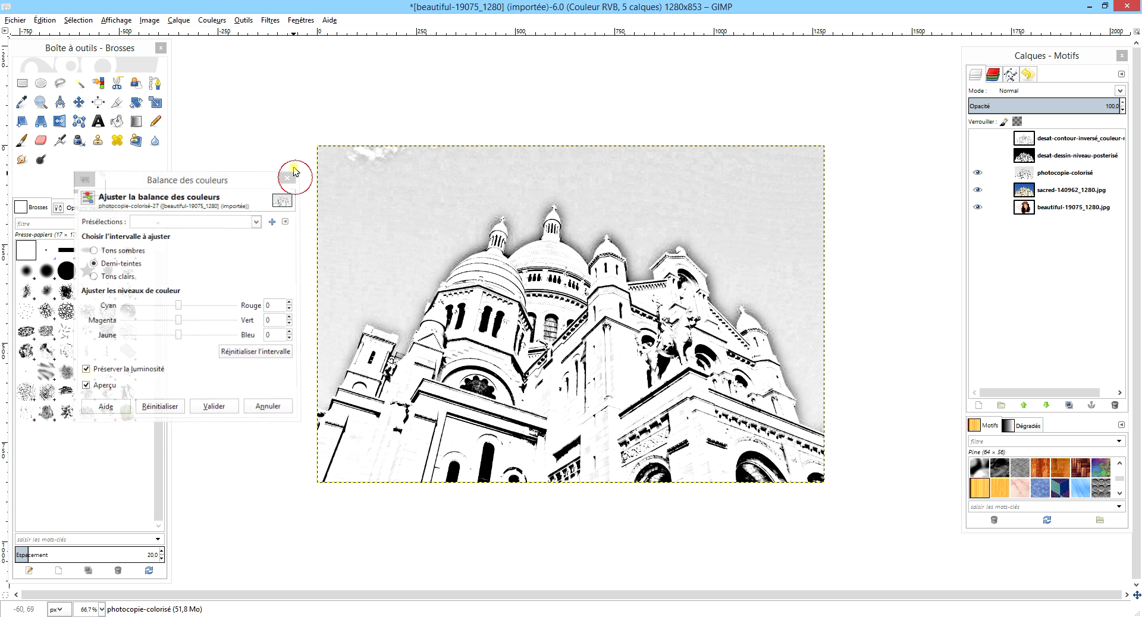
Step: Adjust the Value levels of the photocopie-colorisé layer, setting the input black point to 126 and the gamma to 0,14
left_click(212, 19)
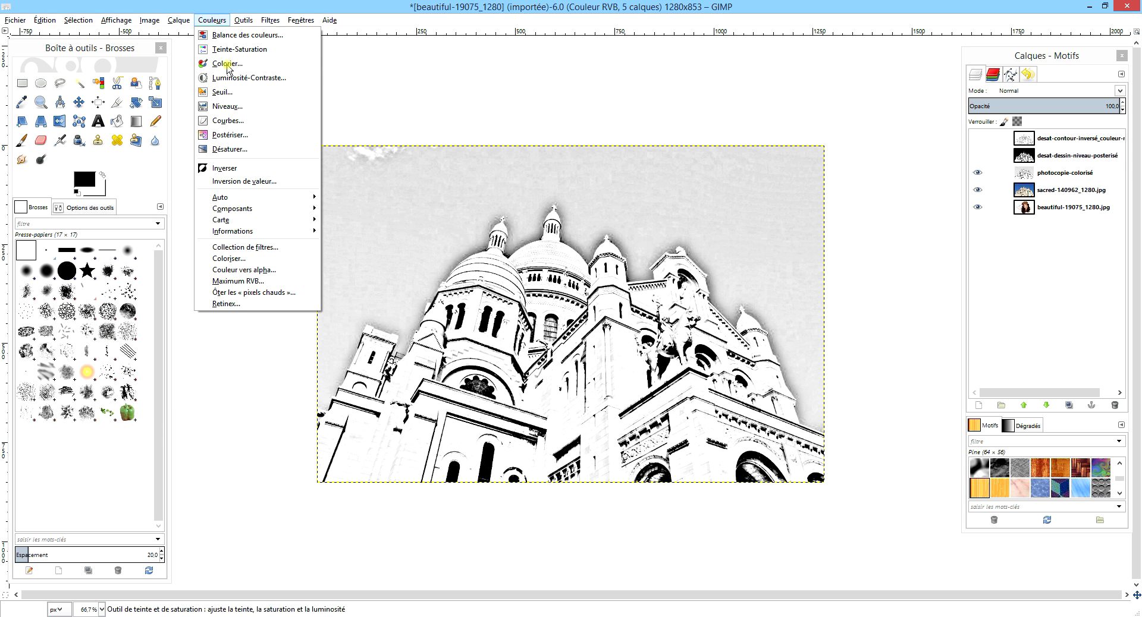
left_click(227, 106)
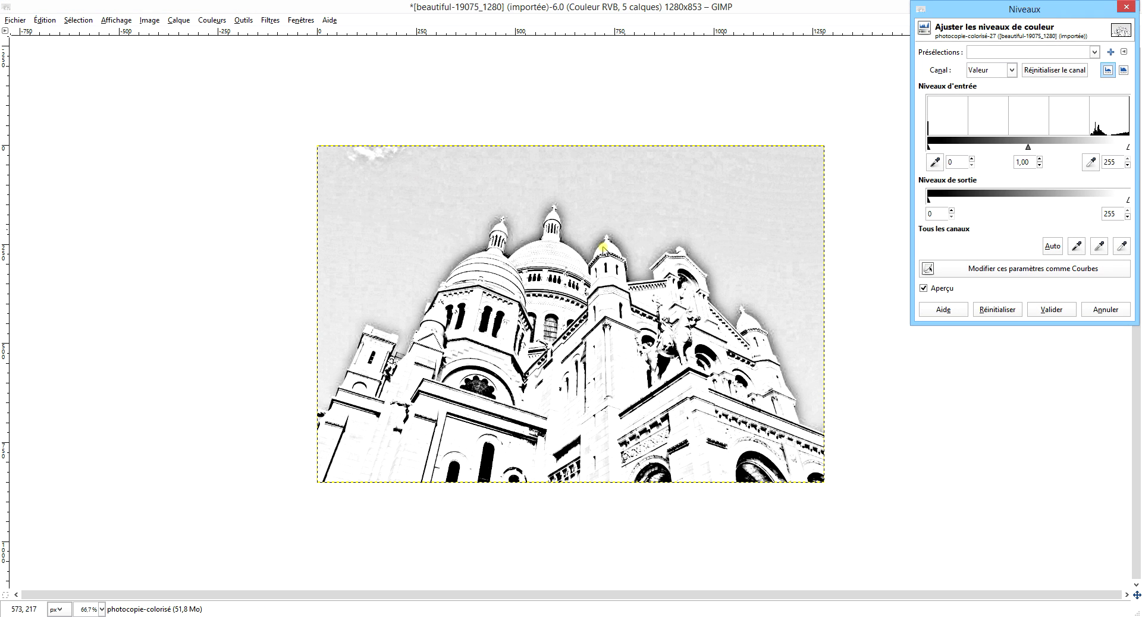
left_click(1095, 149)
left_click_drag(1095, 148, 1086, 154)
left_click_drag(1008, 152, 1129, 163)
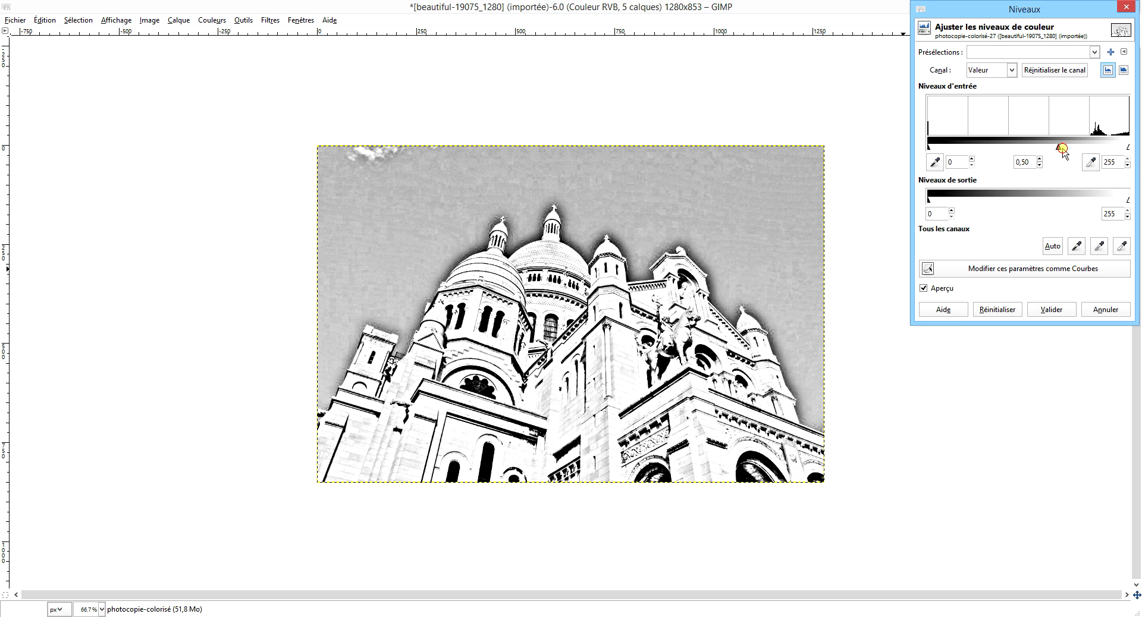
left_click_drag(1062, 150, 1108, 156)
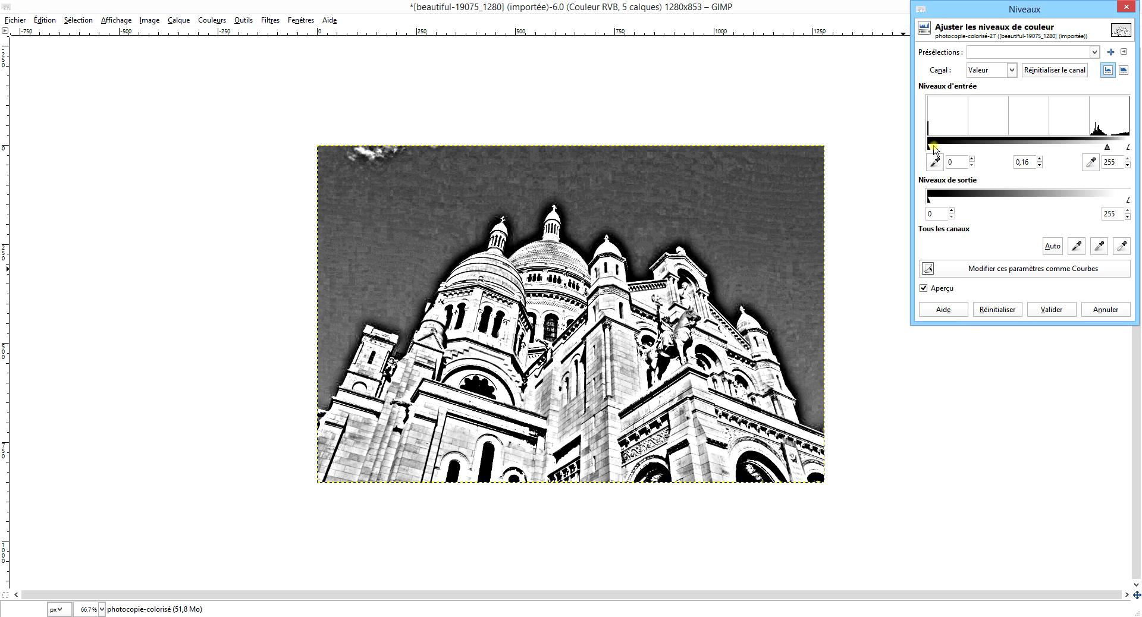
left_click_drag(933, 148, 1032, 151)
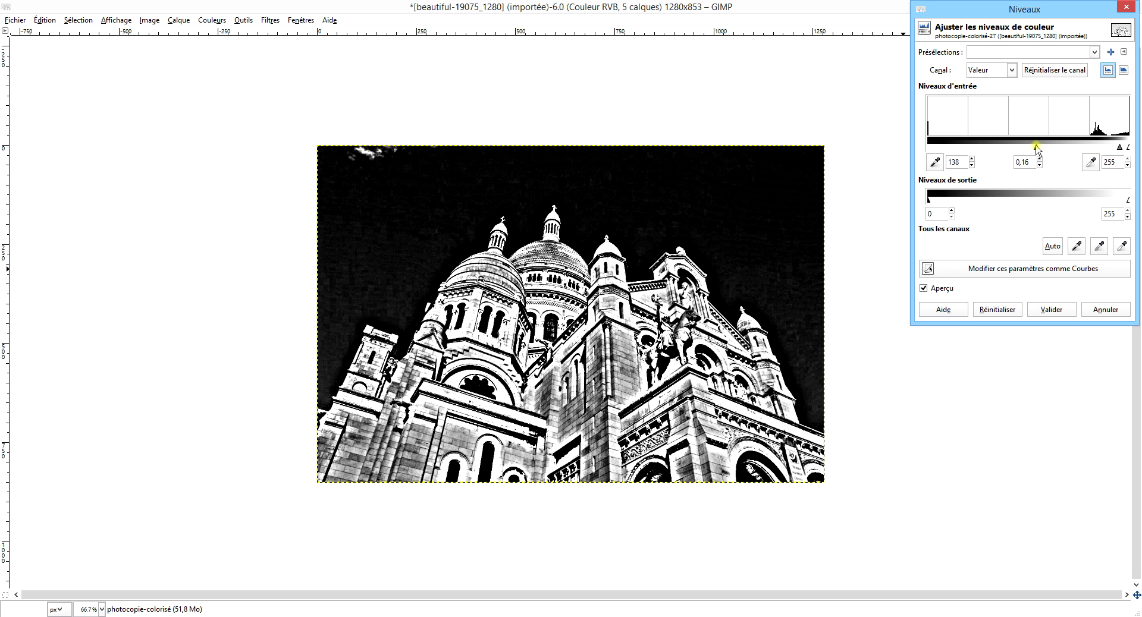
left_click_drag(1036, 150, 1027, 151)
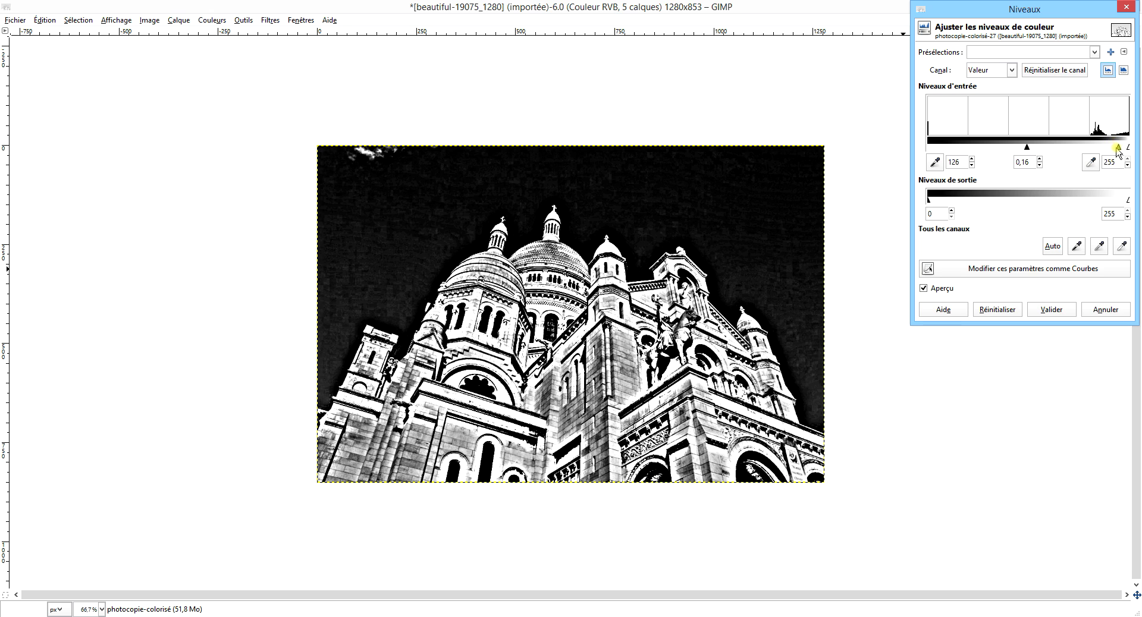
mouse_move(1118, 152)
left_mouse_down()
mouse_move(1101, 152)
mouse_move(1121, 152)
left_mouse_up()
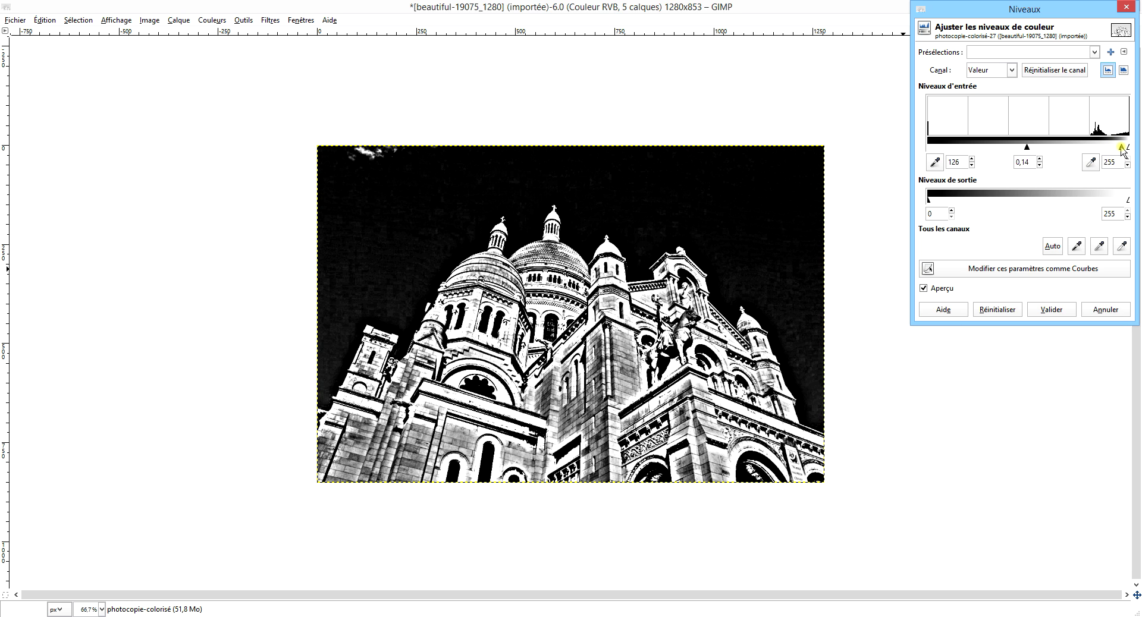
left_click(1052, 310)
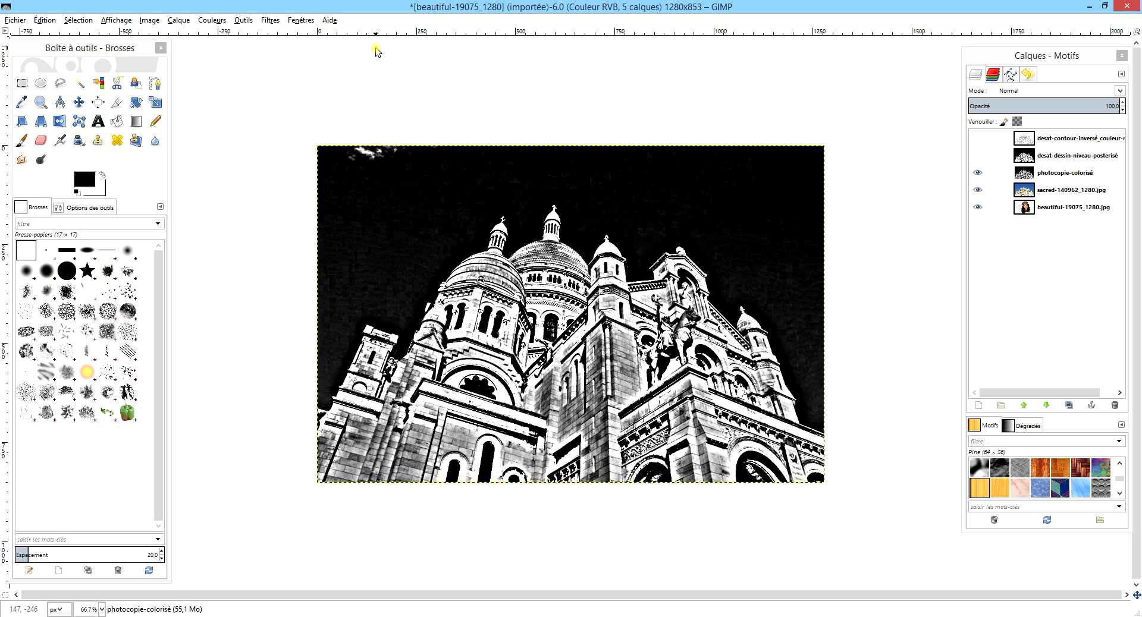
Step: Shift the color balance of the photocopie-colorisé layer's midtones toward red with a Cyan-Rouge value of 10
left_click(208, 19)
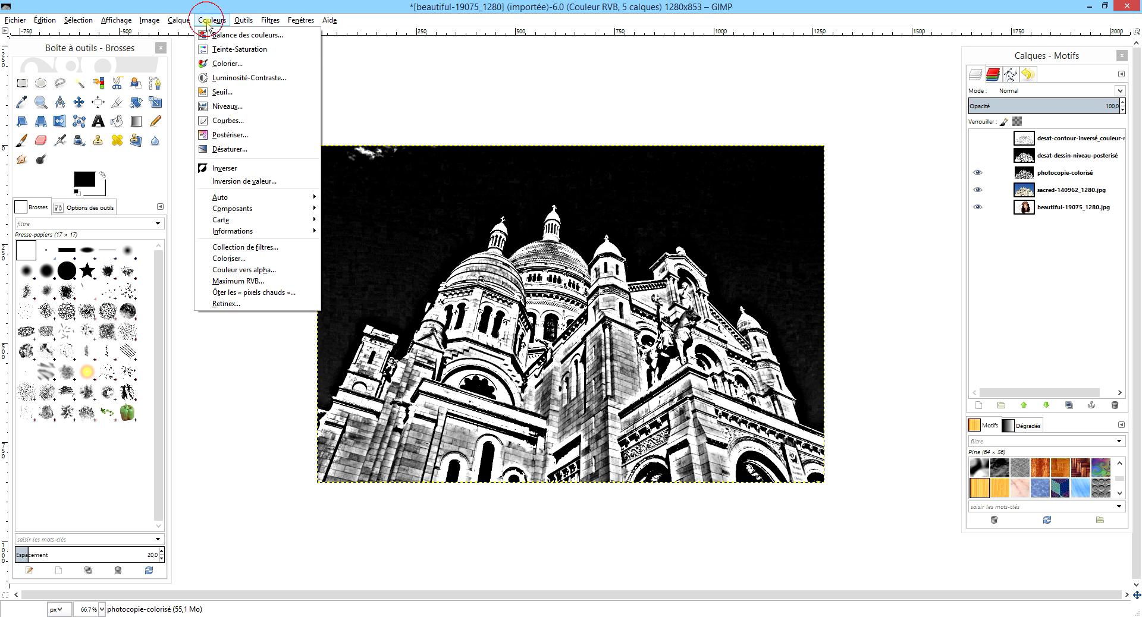
left_click(236, 36)
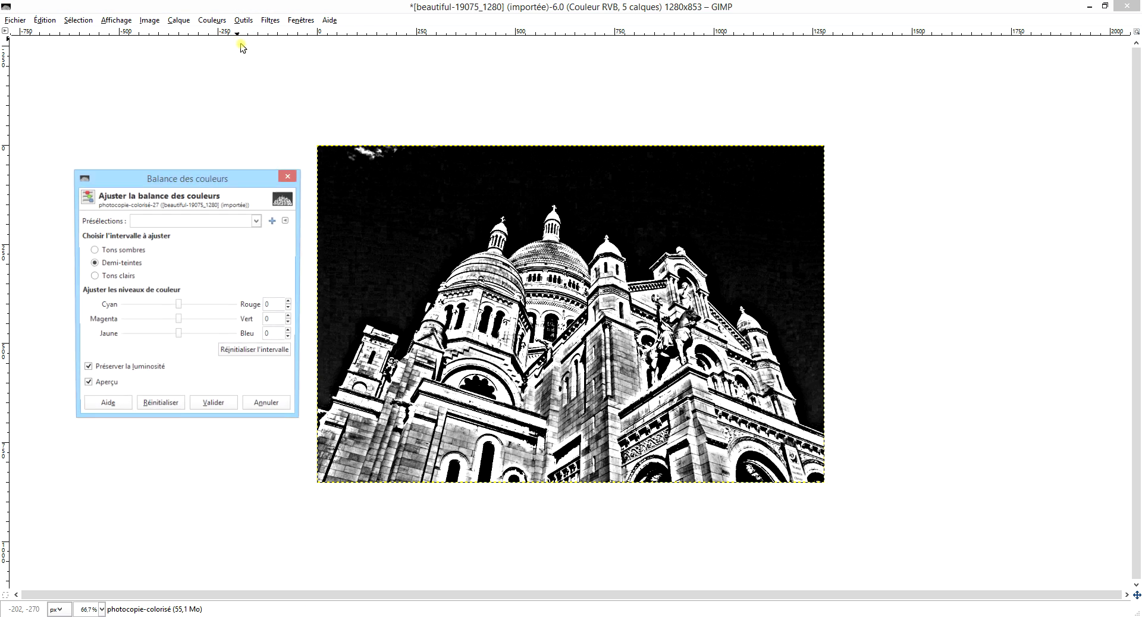
left_click(190, 306)
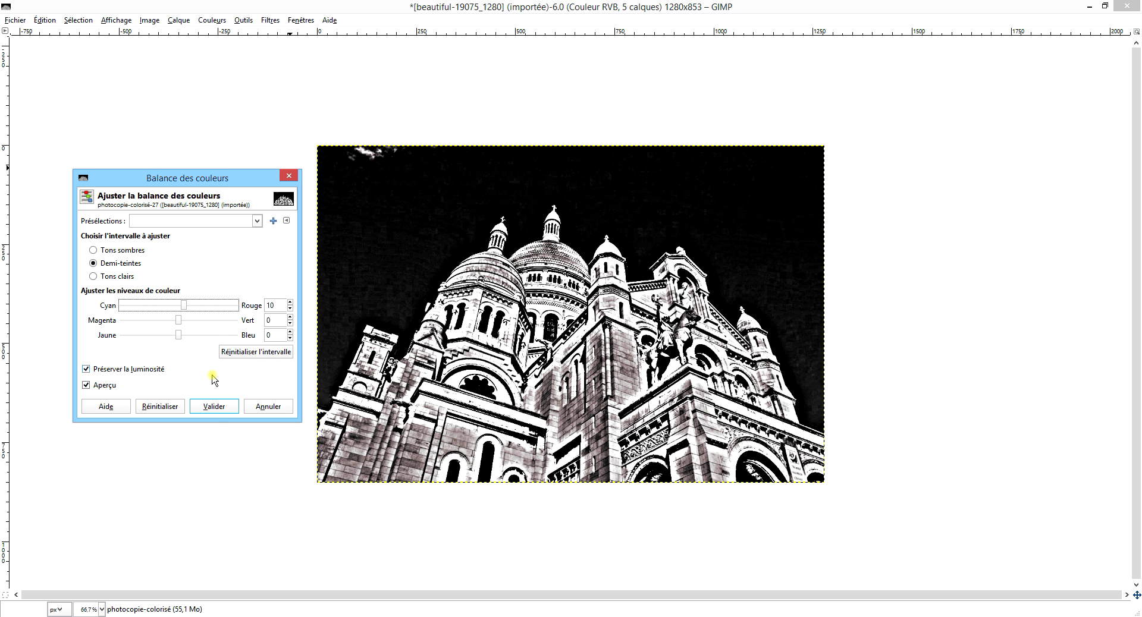
left_click(214, 406)
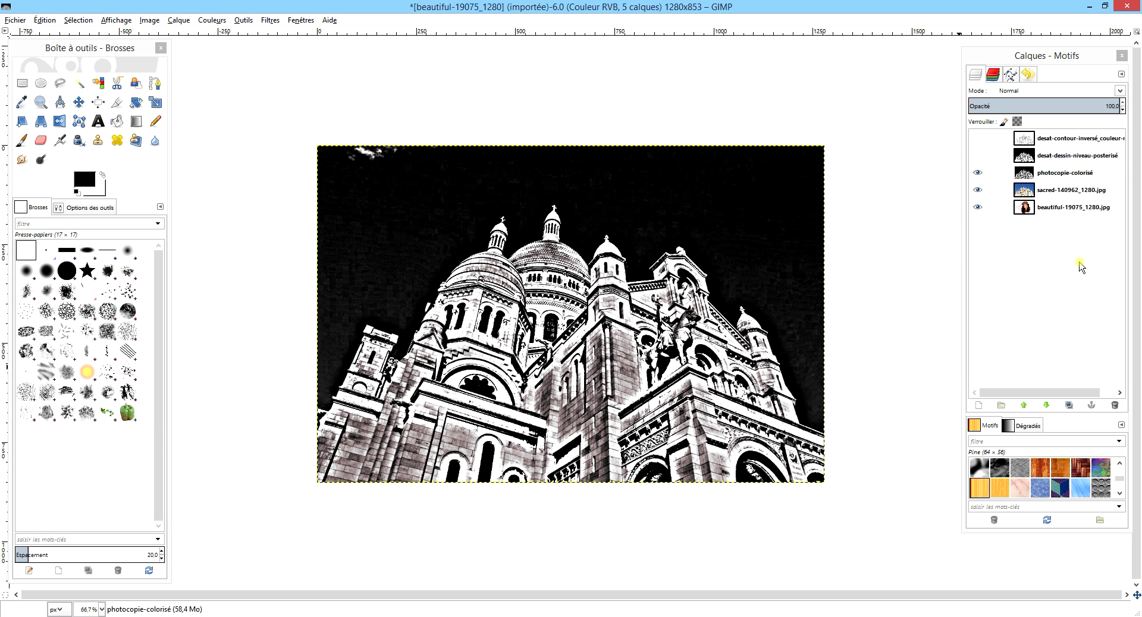
Step: Toggle the visibility of the three church drawing layers to compare their effects
left_click(978, 173)
left_click(977, 155)
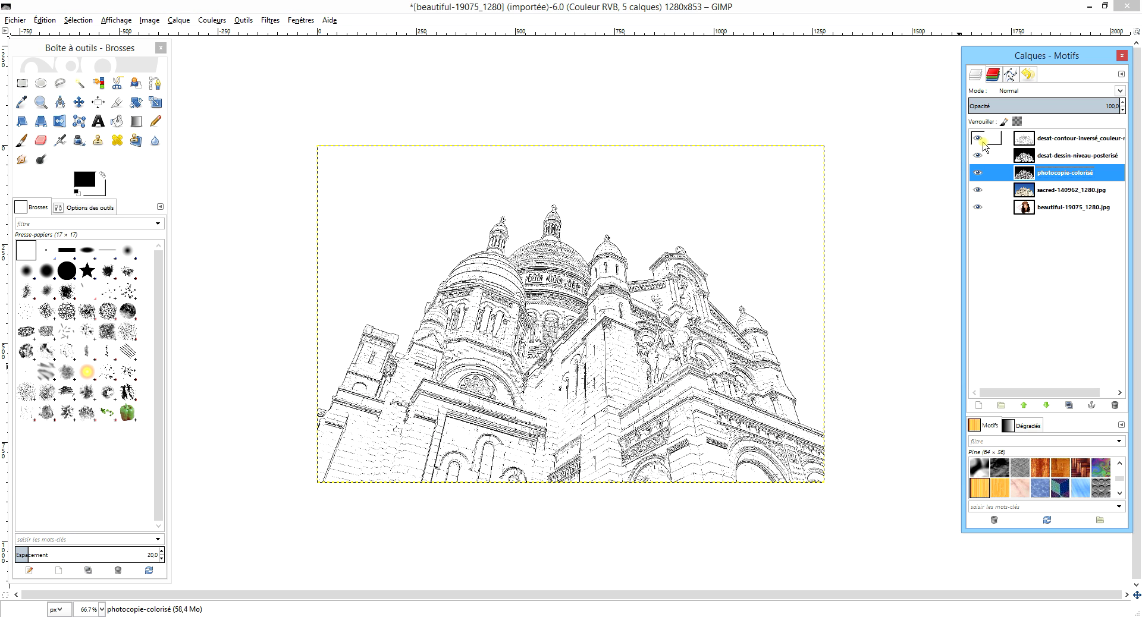
left_click(977, 138)
left_click(1088, 139)
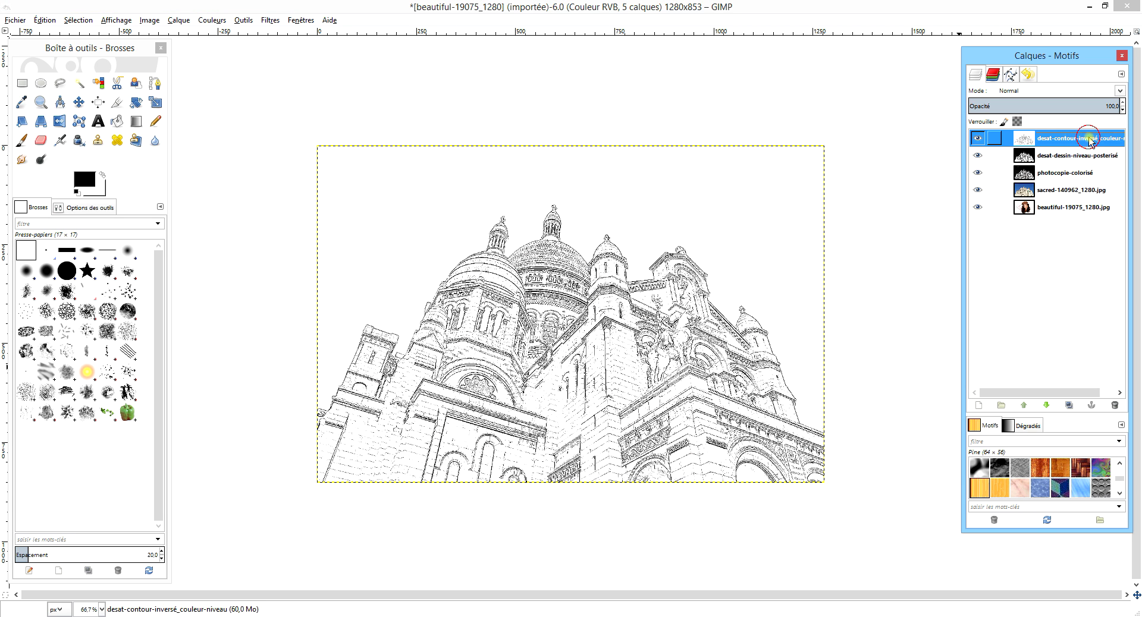
left_click(976, 139)
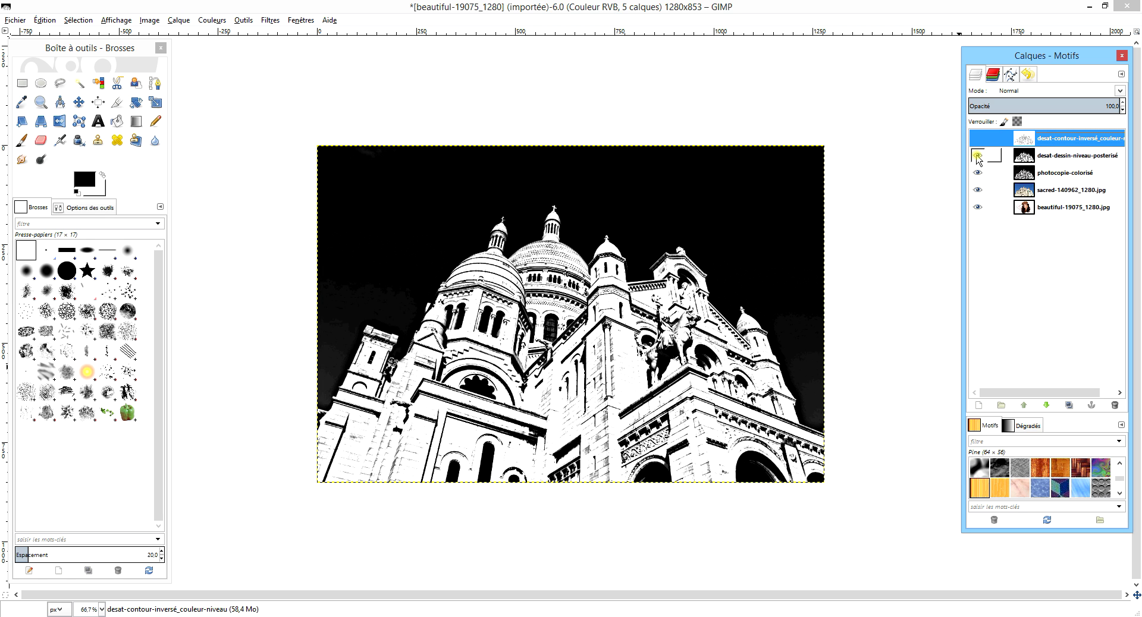
left_click(977, 156)
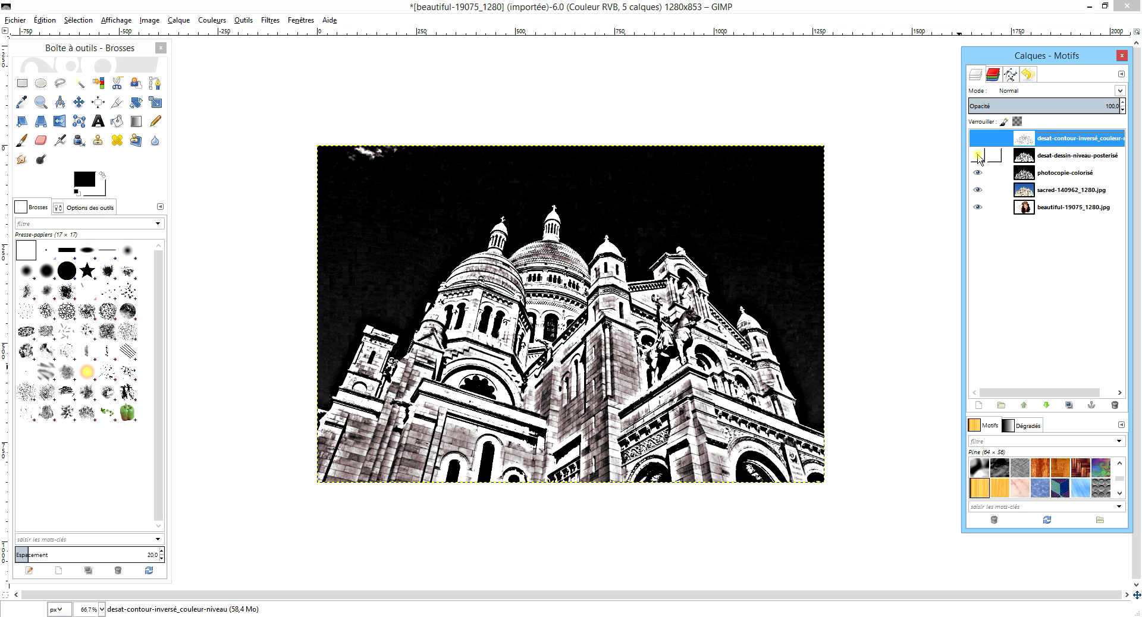
left_click(978, 156)
Step: Hide the three church drawing layers and the sacred-140962_1280.jpg layer, leaving only the portrait visible
left_click(977, 139)
left_click(977, 155)
left_click(977, 172)
left_click(977, 190)
Step: Duplicate the beautiful-19075_1280.jpg layer and rename the copy photocopie-colorisé
left_click(1085, 213)
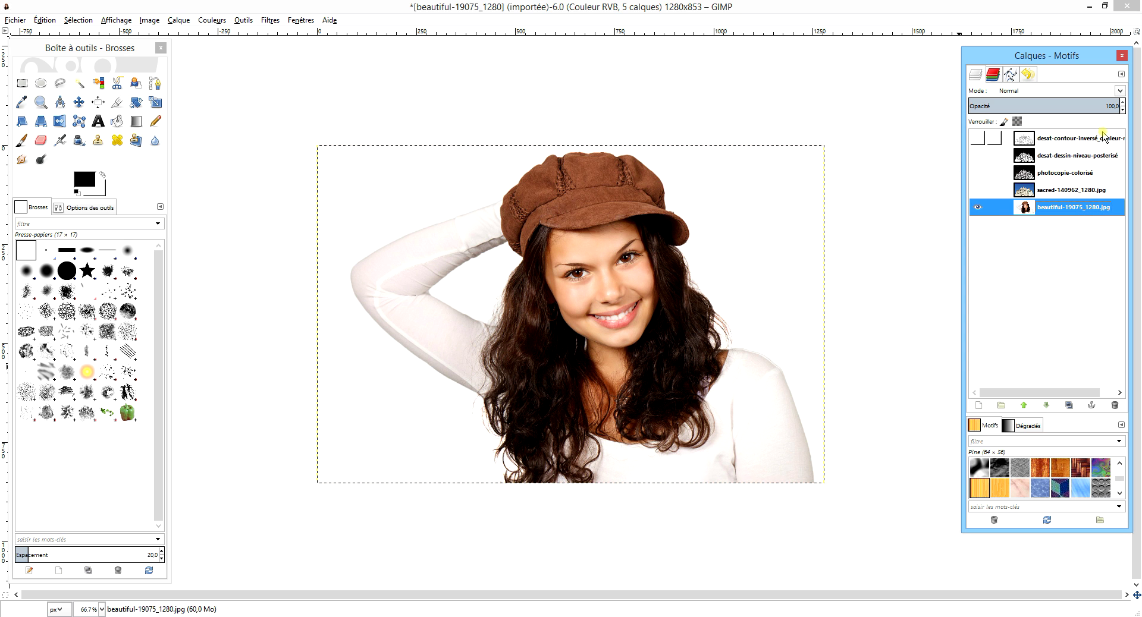
left_click(1069, 405)
double_click(1070, 207)
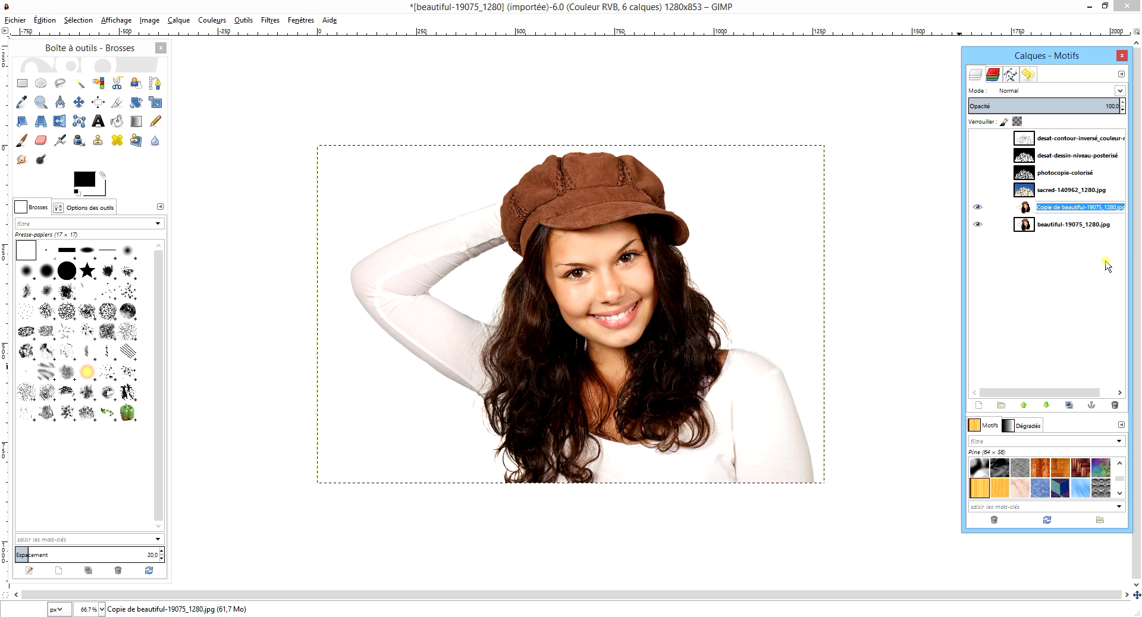
type("photocopie-colorisé")
key("Return")
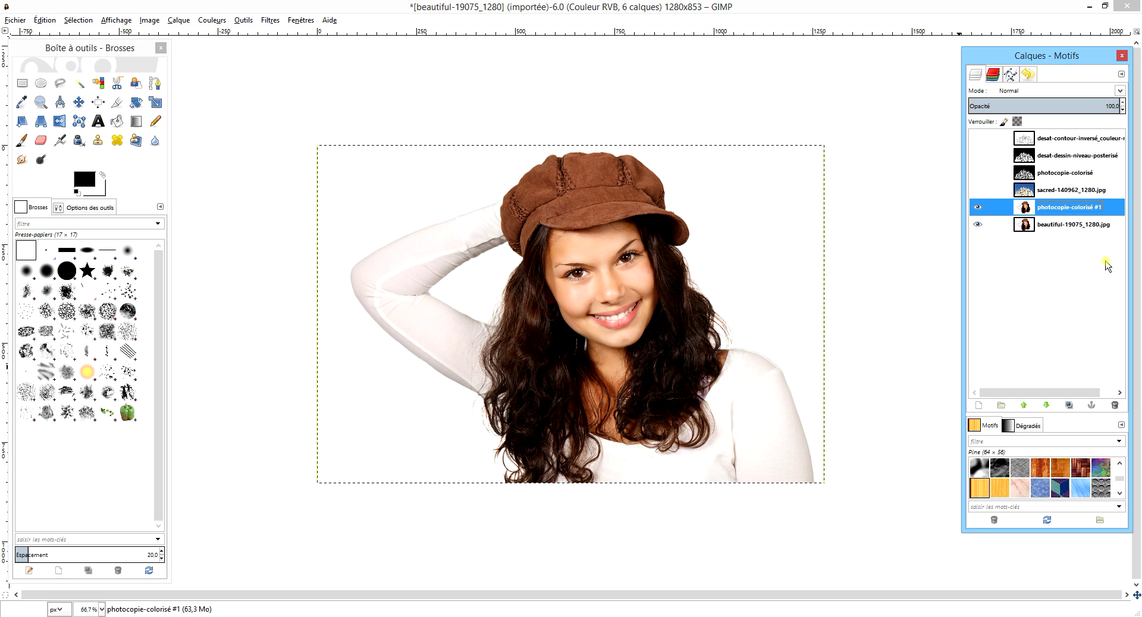
Step: Apply the Photocopie filter to the portrait copy with the mask radius at 34,54 and the contrast increase at 0,900
left_click(243, 20)
mouse_move(271, 22)
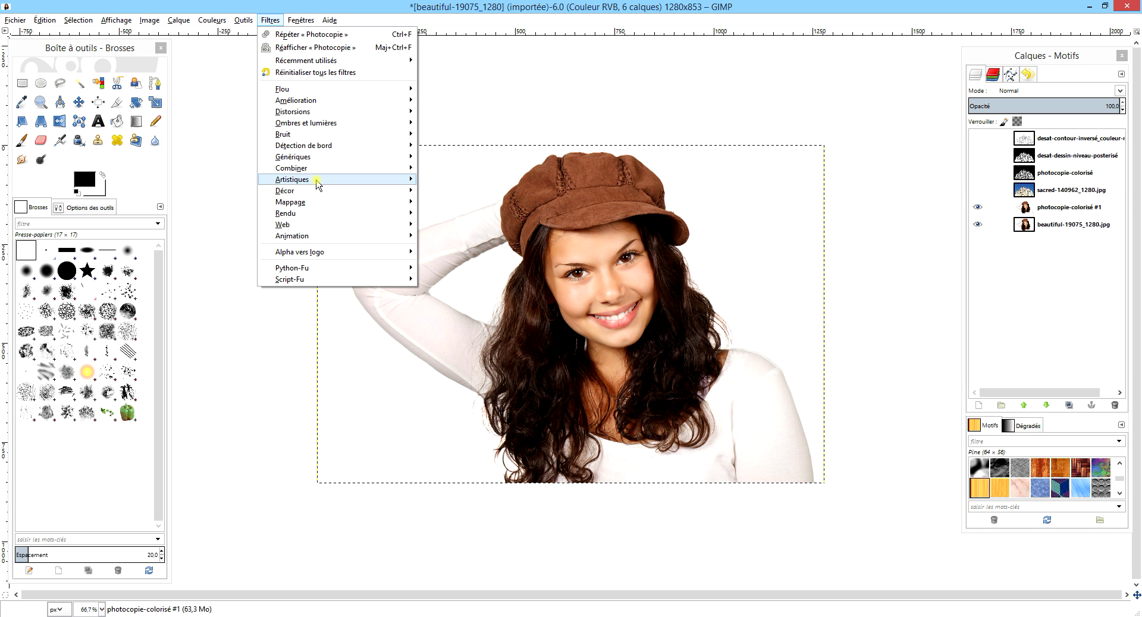
mouse_move(320, 182)
left_click(467, 258)
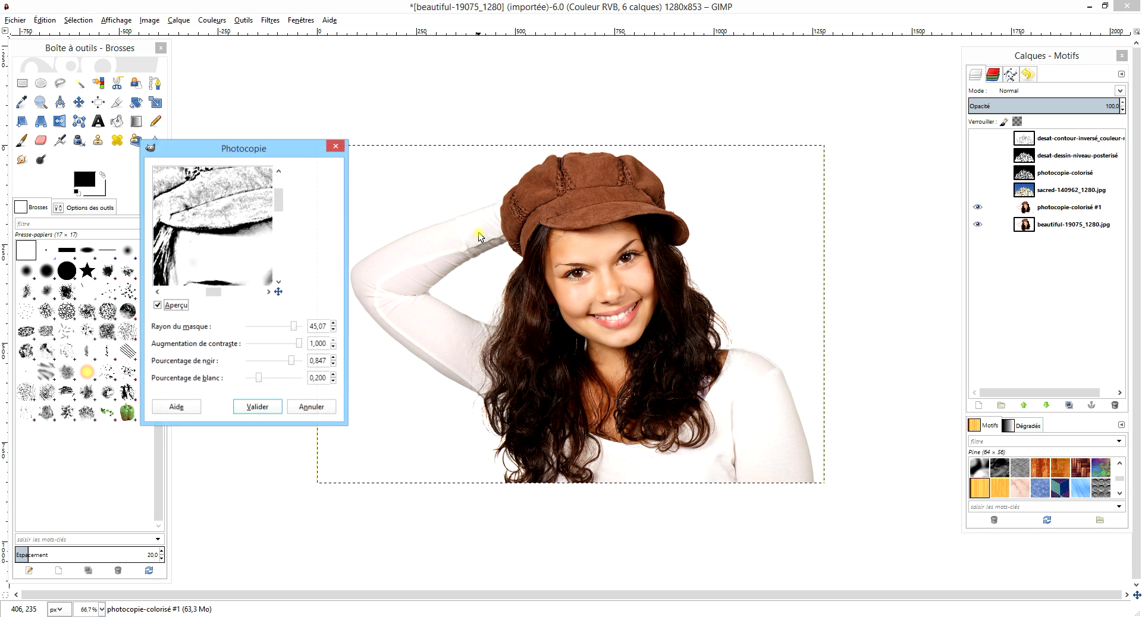
left_click_drag(257, 265, 236, 211)
left_click_drag(238, 255, 233, 222)
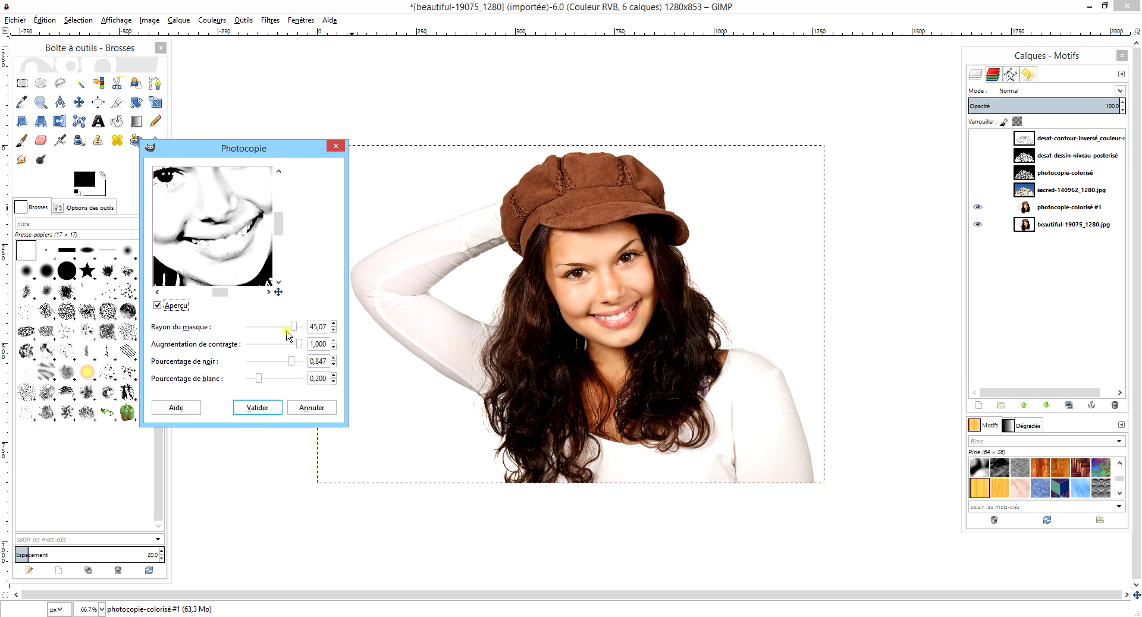
left_click_drag(288, 335, 281, 335)
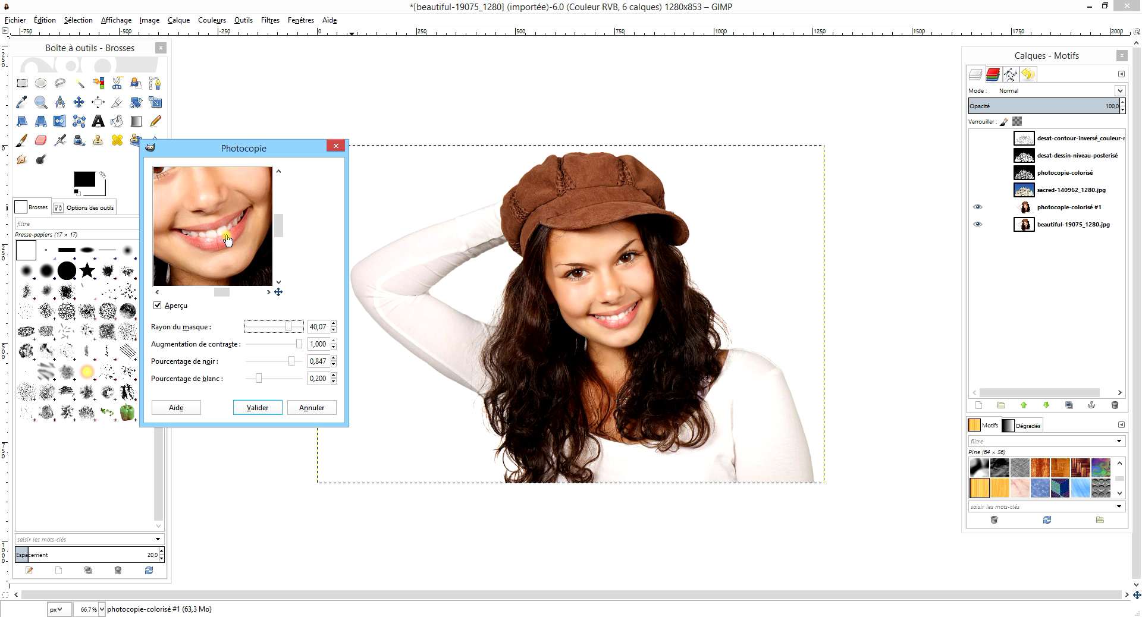
left_click_drag(281, 335, 273, 335)
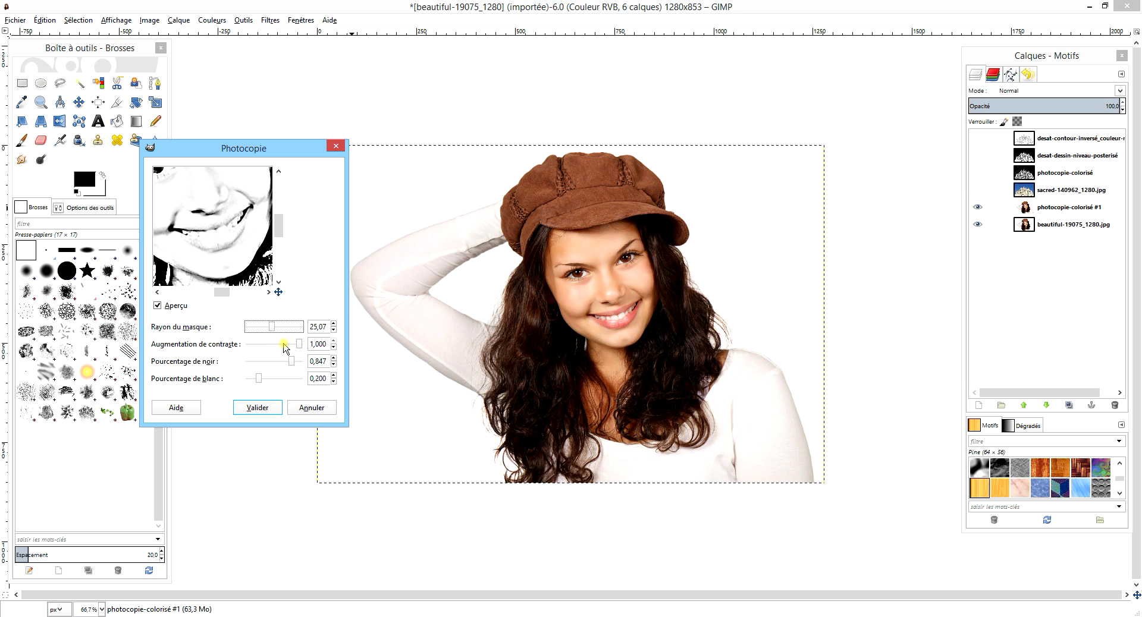
left_click(284, 345)
left_click(278, 328)
left_click_drag(280, 329, 285, 329)
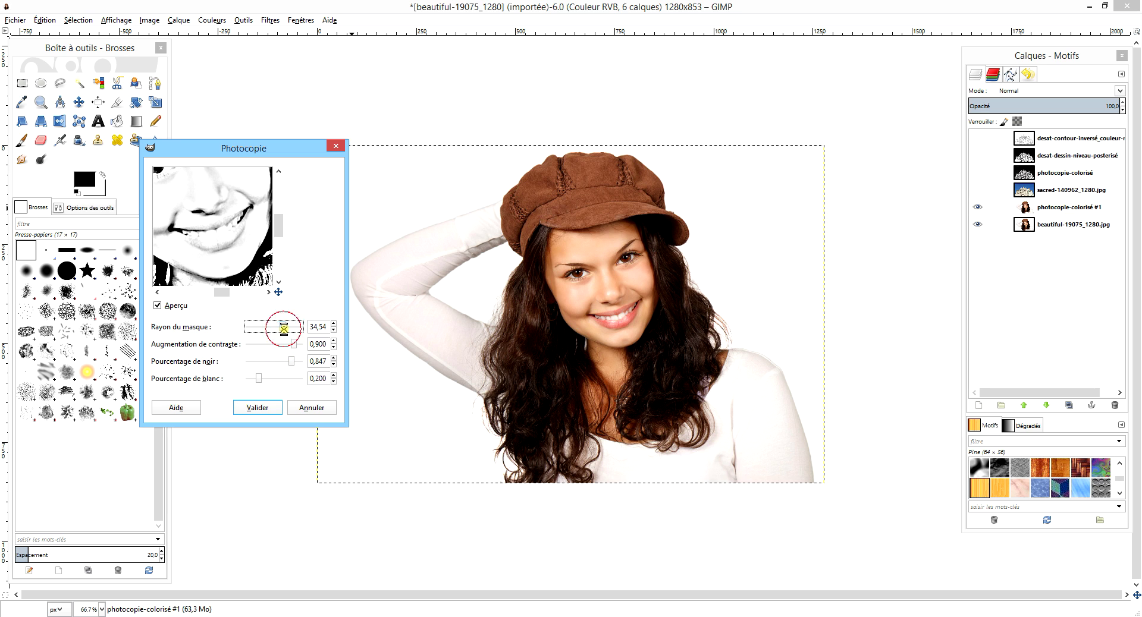
left_click(273, 406)
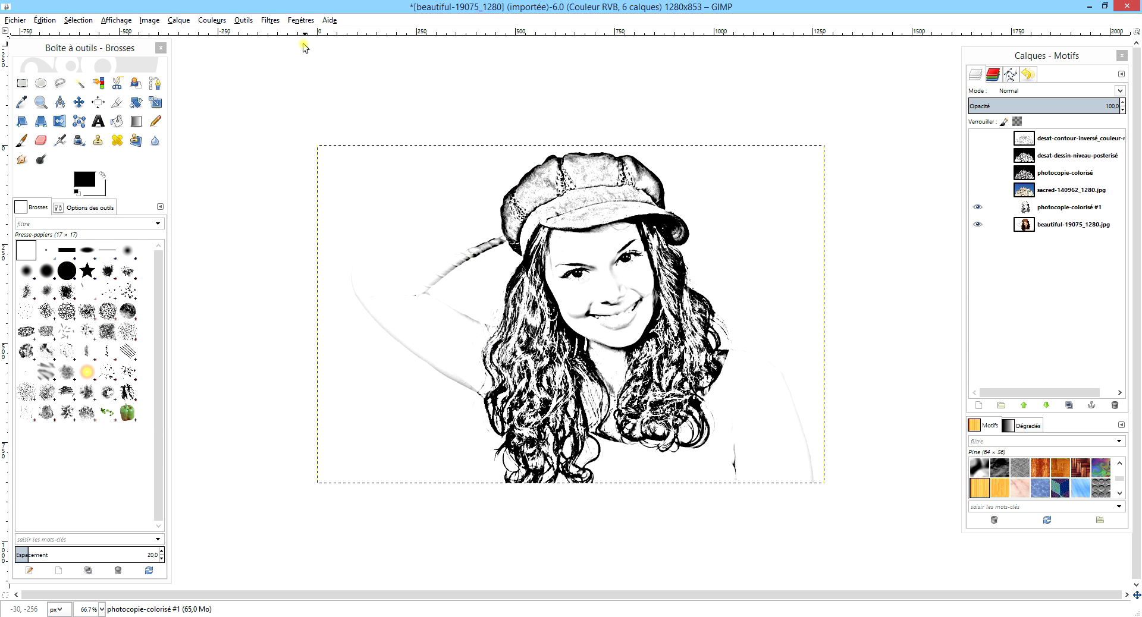
Step: Shift the color balance of the portrait photocopy layer's midtones toward red with a Cyan-Rouge value of 30
key("Tab")
left_click(242, 20)
key("Tab")
left_click(212, 20)
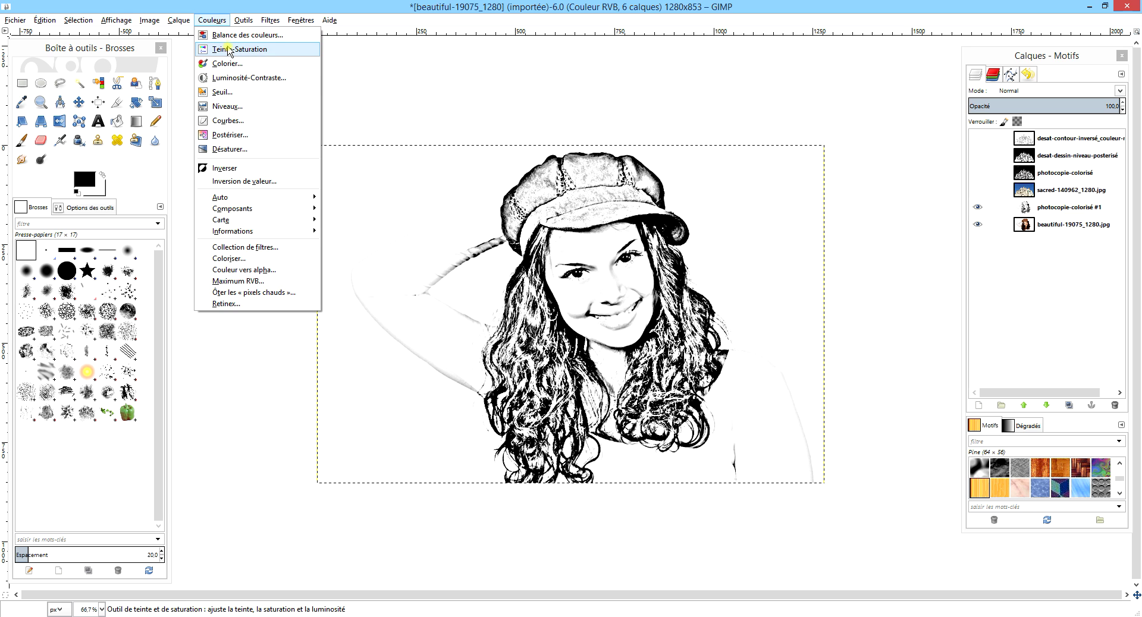
left_click(229, 36)
key("Tab")
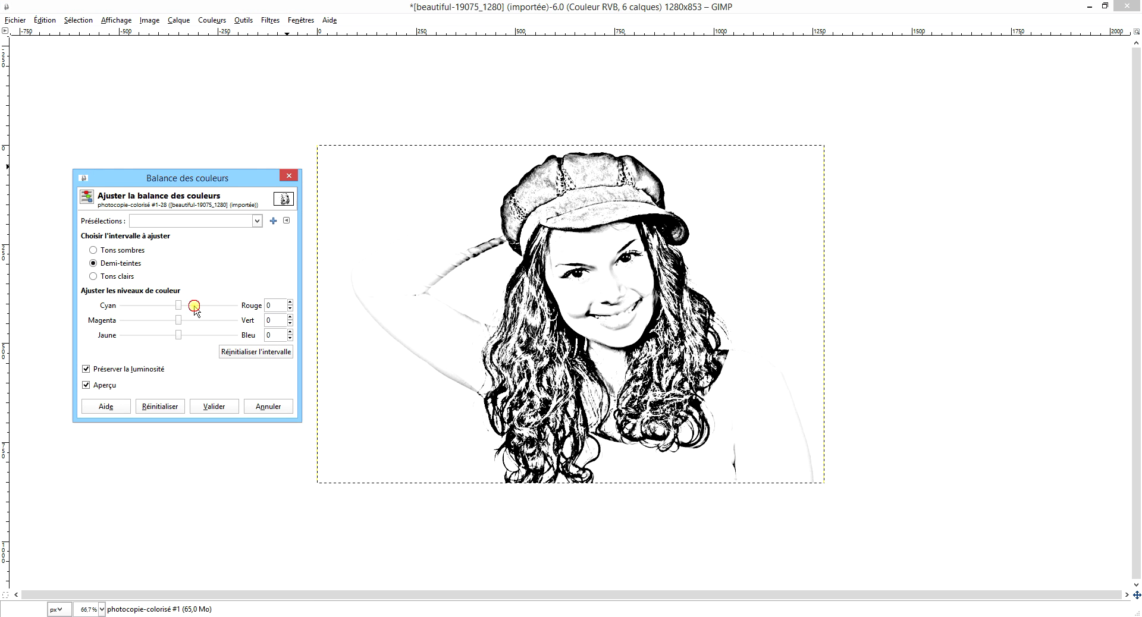
left_click(194, 306)
left_click(200, 306)
left_click(215, 406)
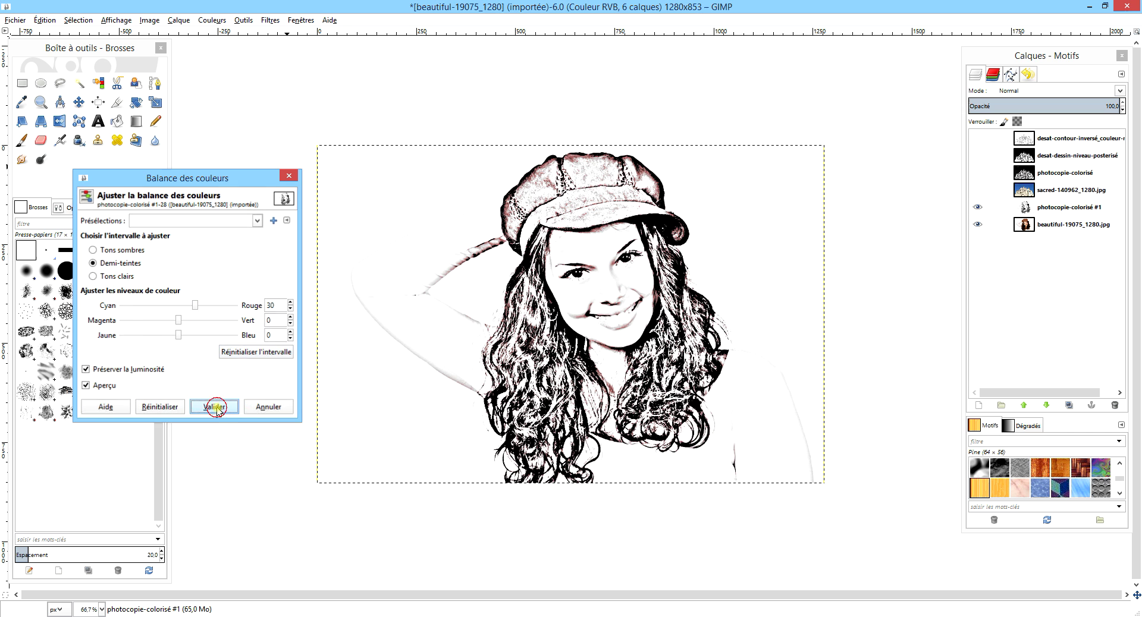
Step: Duplicate the beautiful-19075_1280.jpg layer, rename the copy desat-dessin-niveau-posterisé, and hide the portrait photocopy layer above it
left_click(1068, 228)
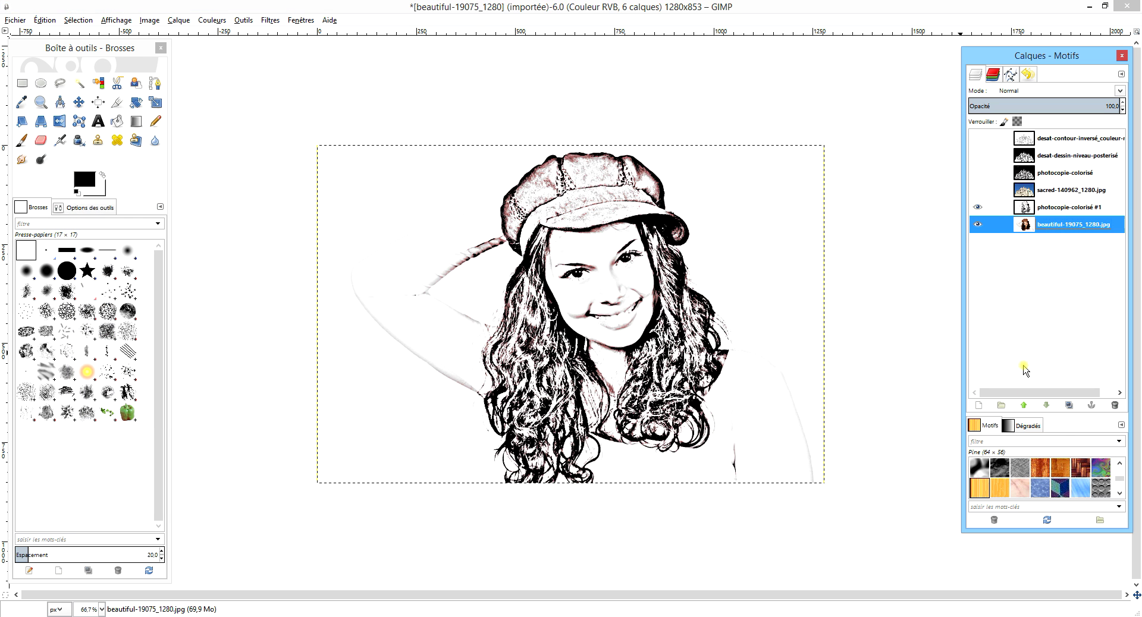
left_click(1069, 405)
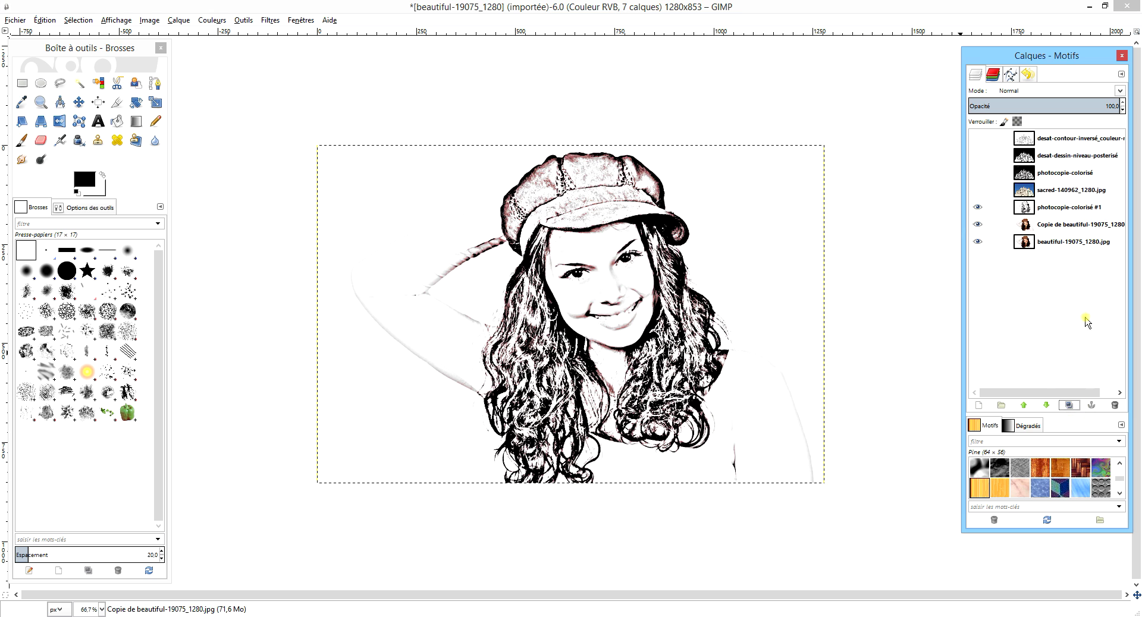
double_click(1067, 224)
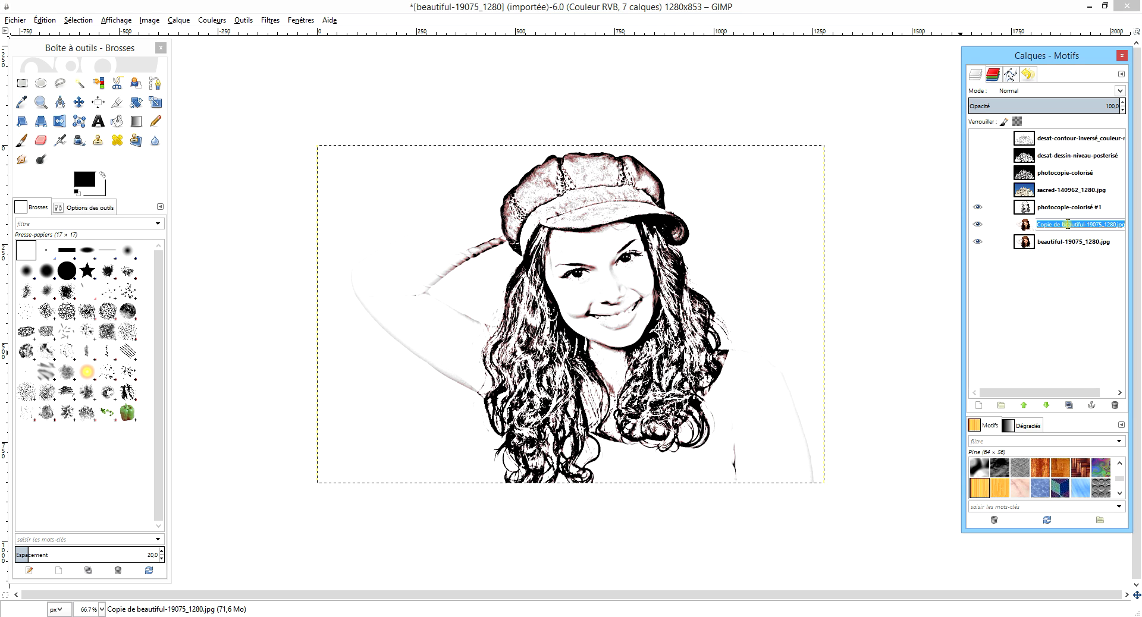
type("desat-dessin-niveau-posterisé")
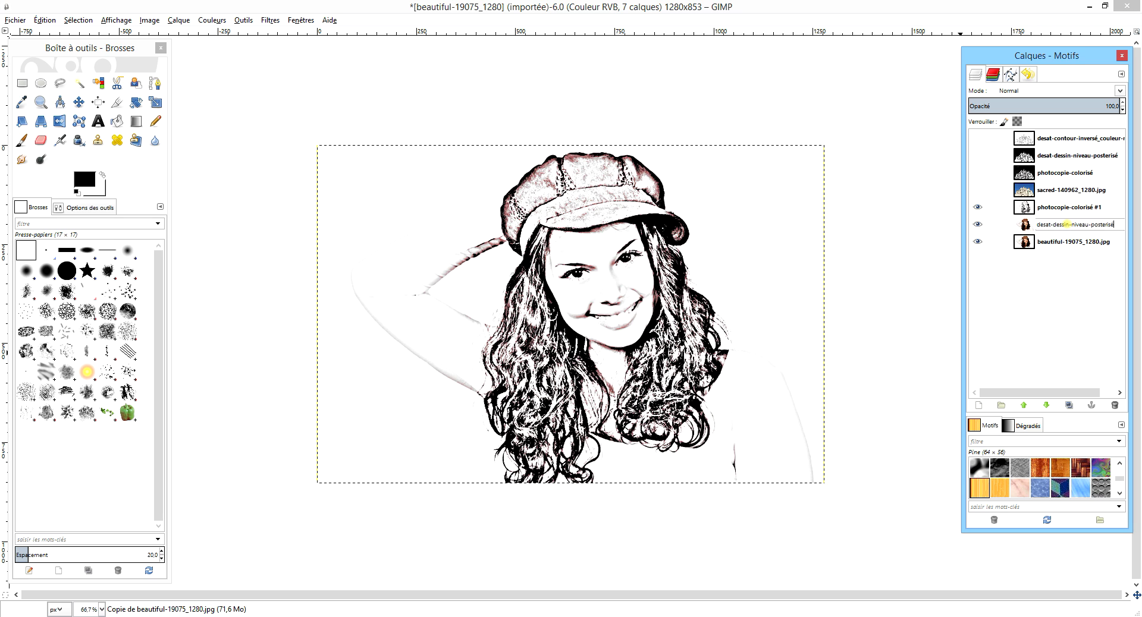
key("Return")
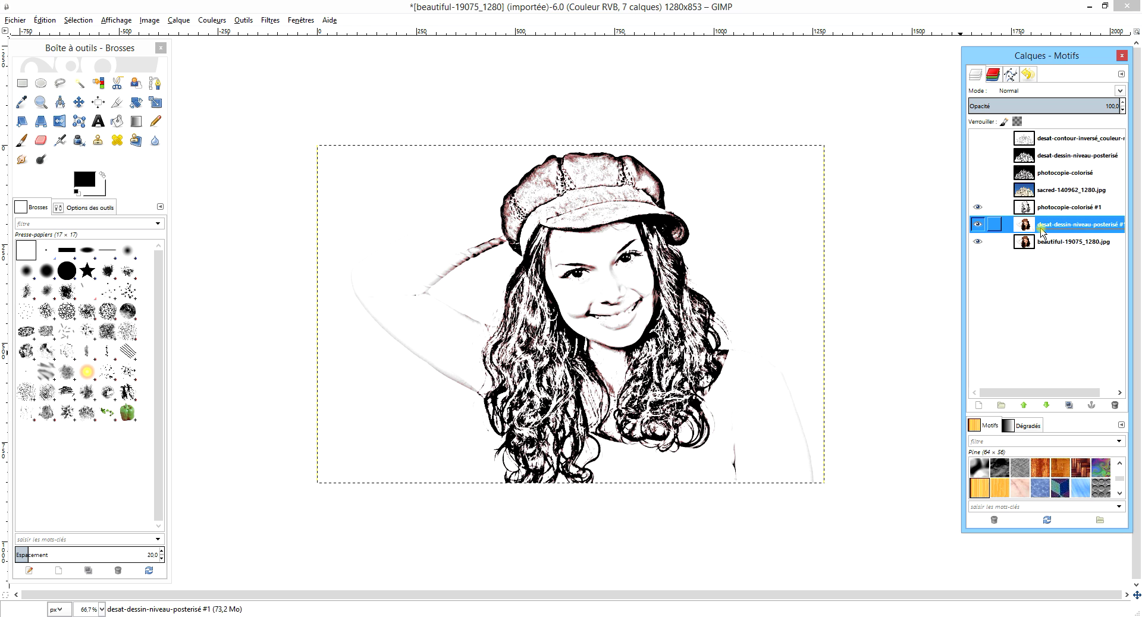
left_click(977, 207)
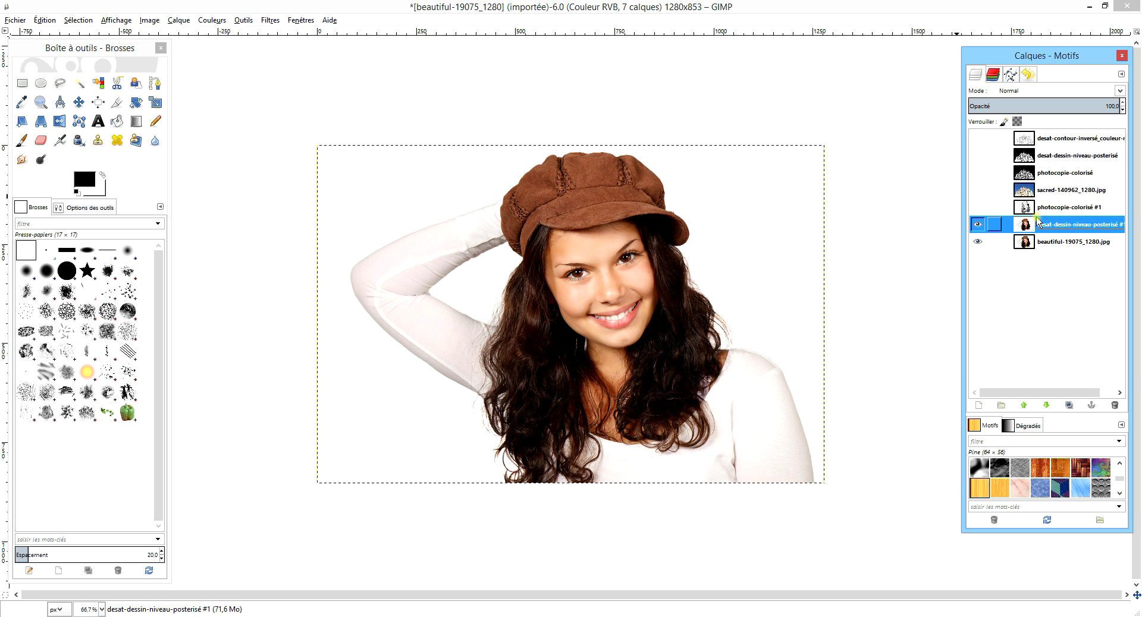
Step: Desaturate the portrait's desat-dessin-niveau-posterisé layer using the Luminosité shade of gray
left_click(212, 20)
left_click(257, 152)
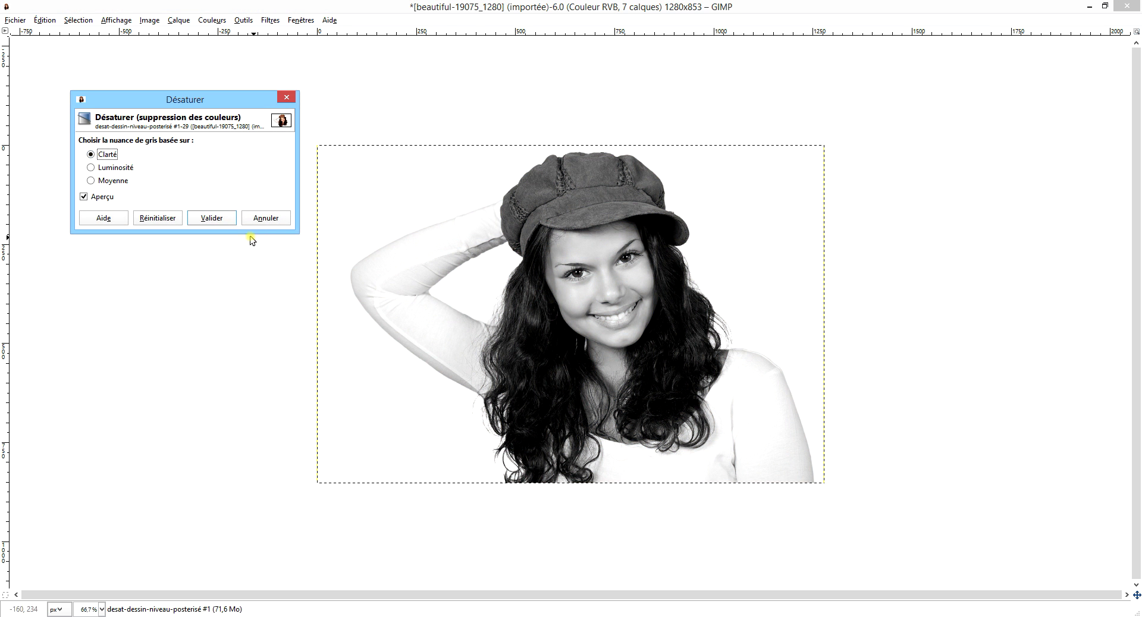
left_click(118, 167)
left_click(211, 218)
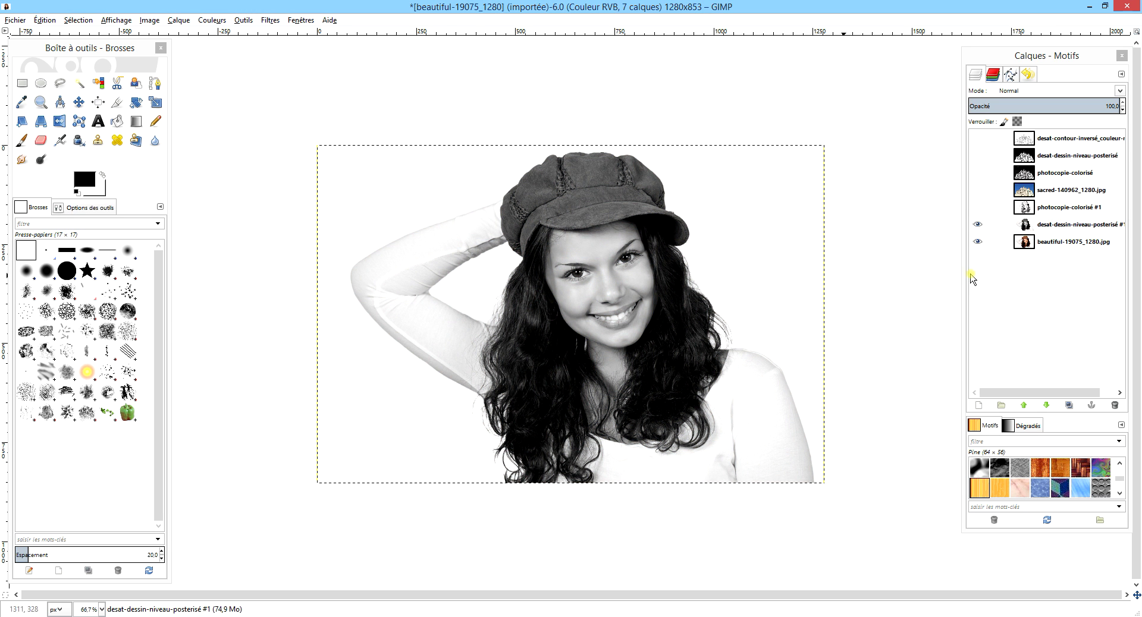
Step: Apply the Dessin au crayon filter to the desaturated portrait layer with the mask radius at 43,86 and the black percentage at 0,341
left_click(270, 20)
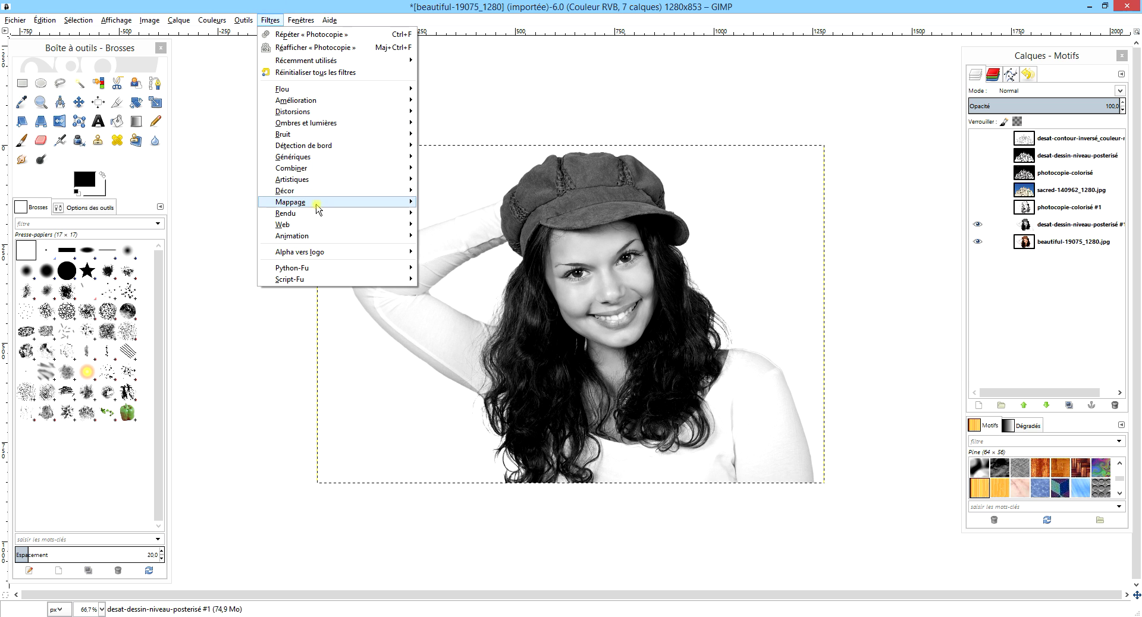
mouse_move(326, 180)
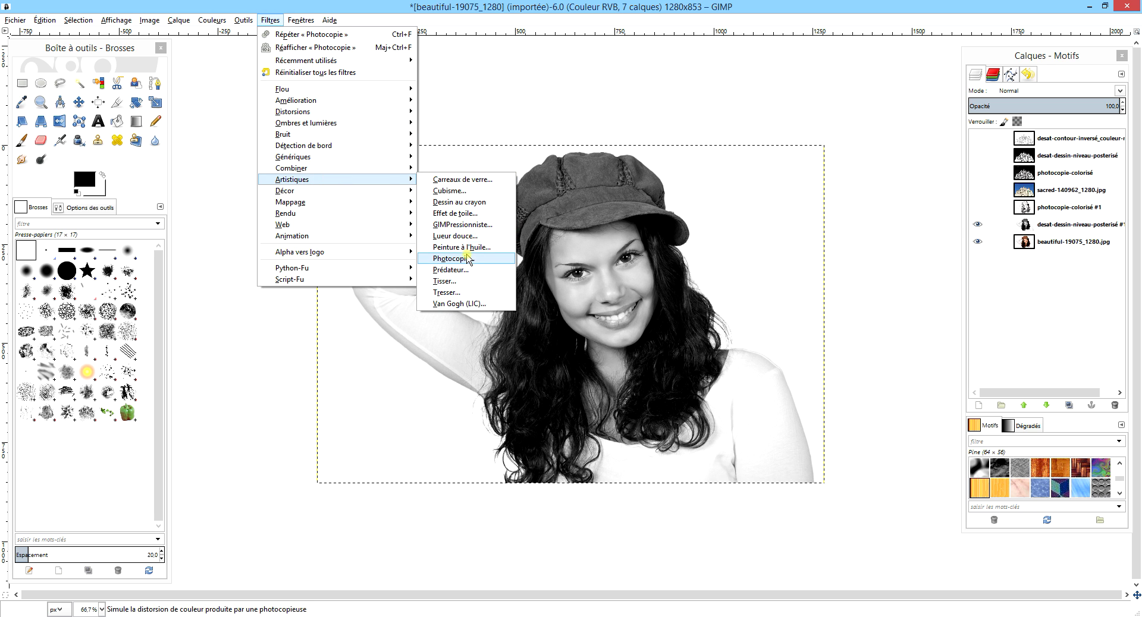
left_click(477, 204)
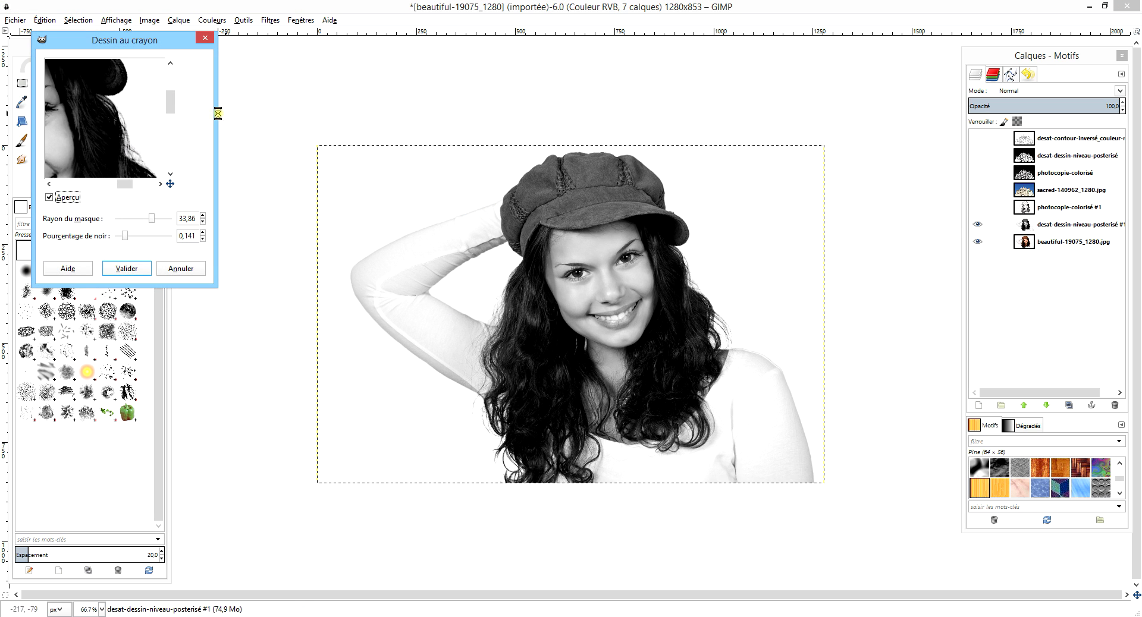
left_click_drag(272, 242, 282, 211)
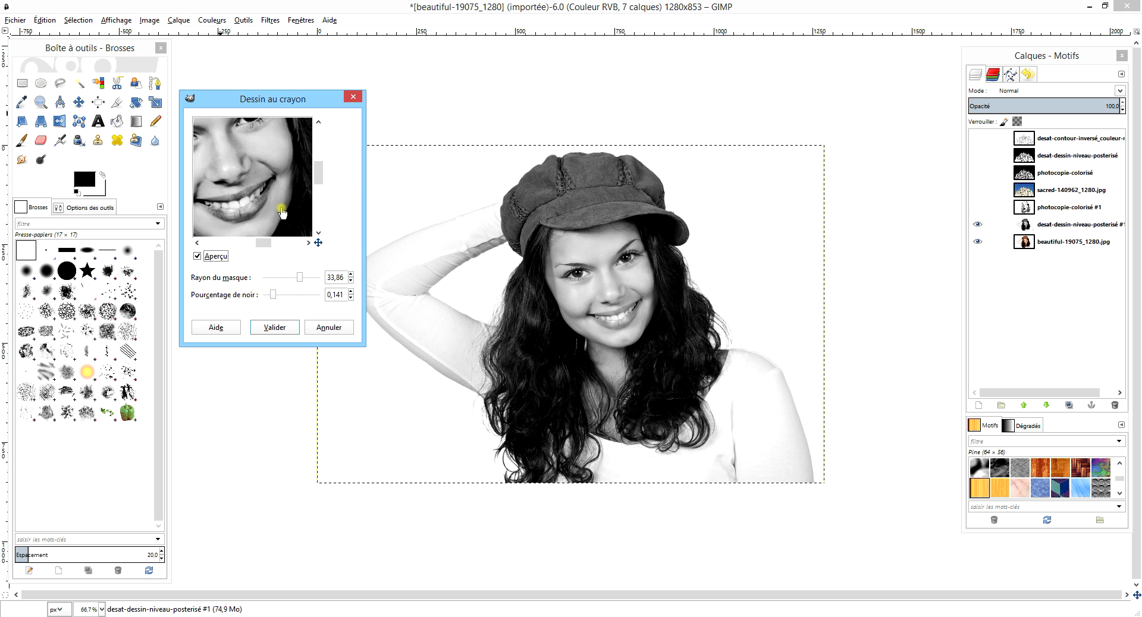
left_click(287, 278)
left_click(305, 278)
left_click(307, 278)
left_click(312, 279)
left_click(298, 295)
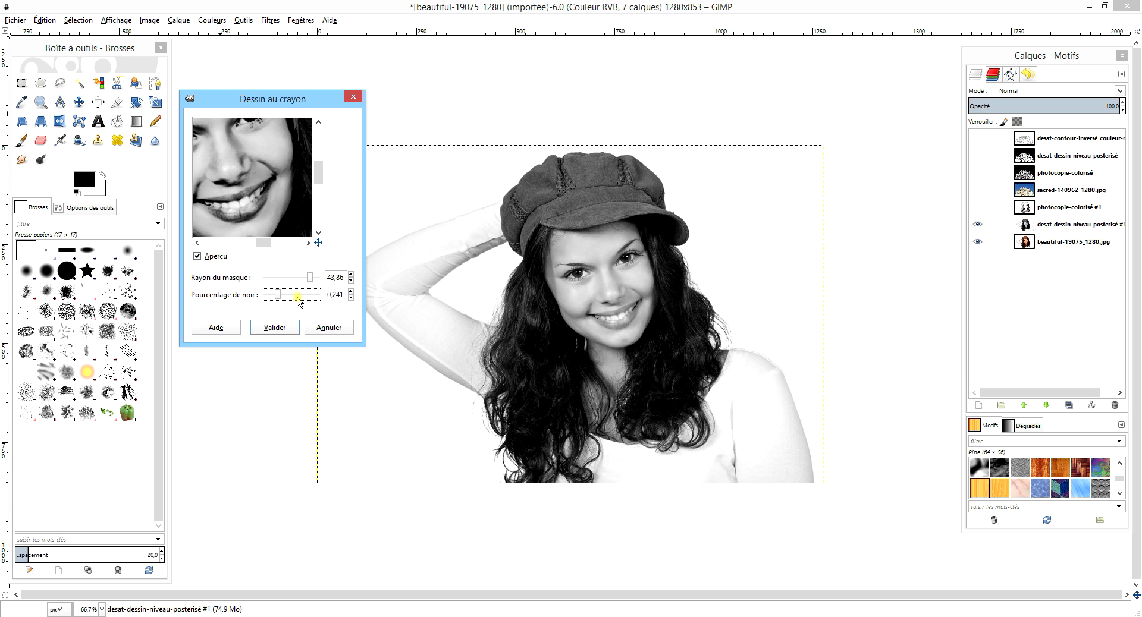
left_click(299, 296)
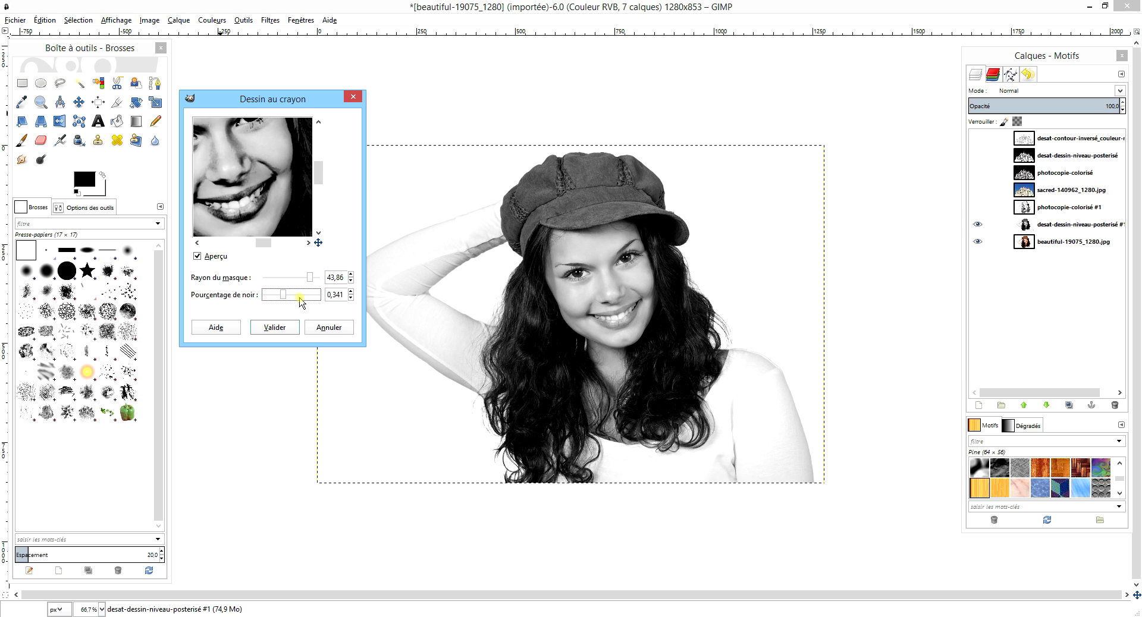
left_click(283, 327)
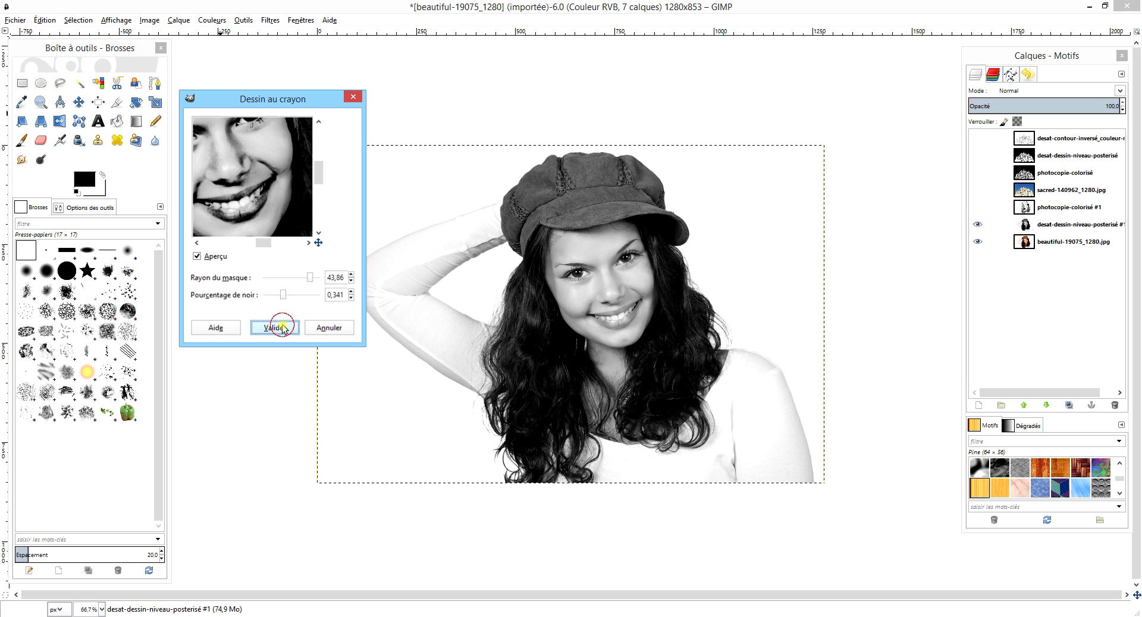
Step: Adjust the levels of the portrait drawing layer, setting the white input to 193 and the midtone input to 0,92
left_click(241, 21)
left_click(212, 20)
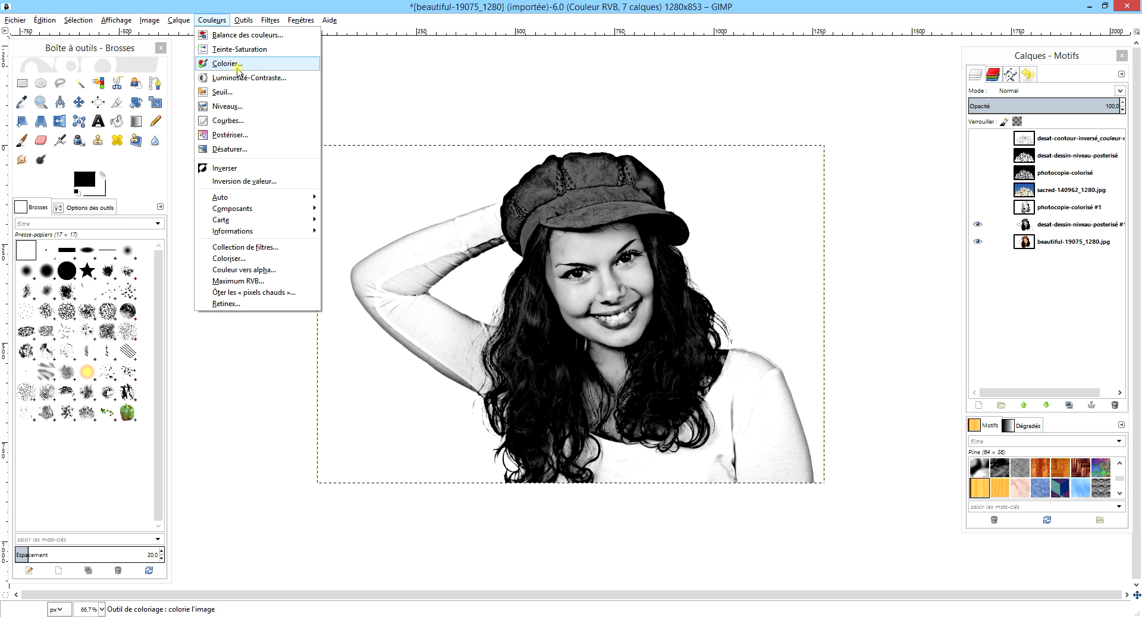
left_click(246, 107)
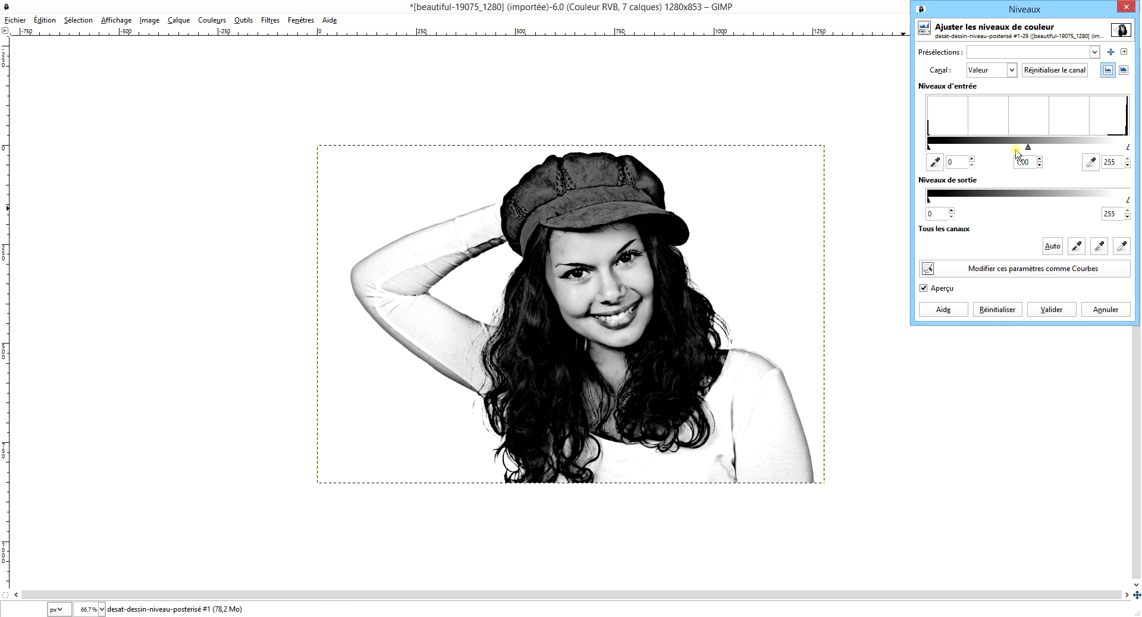
left_click_drag(1102, 151, 1078, 151)
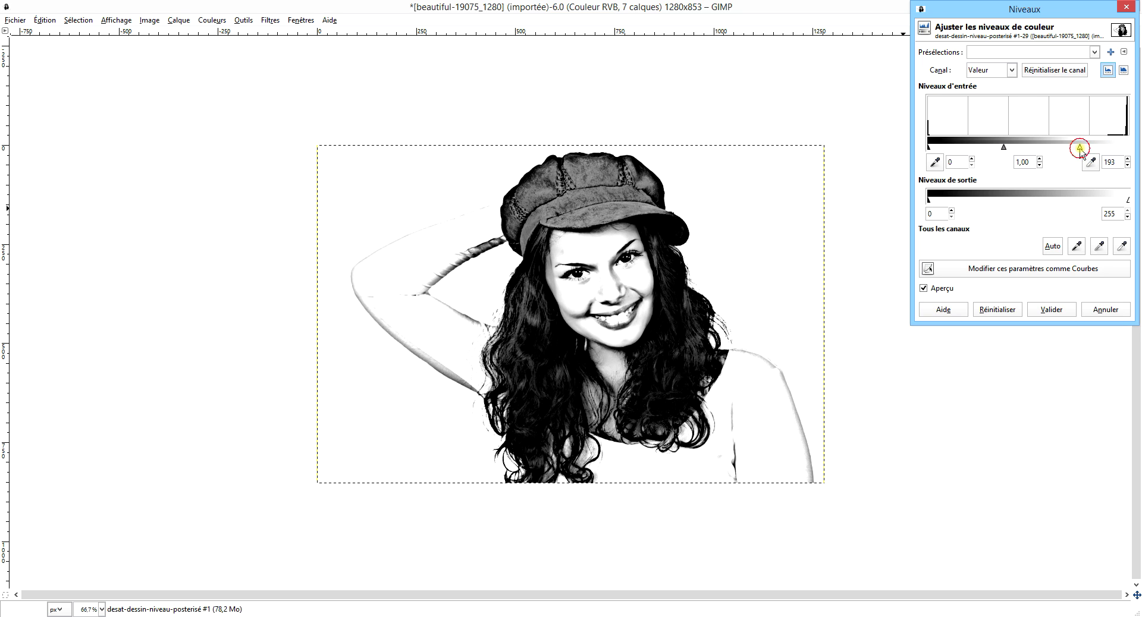
mouse_move(1005, 148)
left_mouse_down()
mouse_move(1026, 153)
mouse_move(1008, 153)
left_mouse_up()
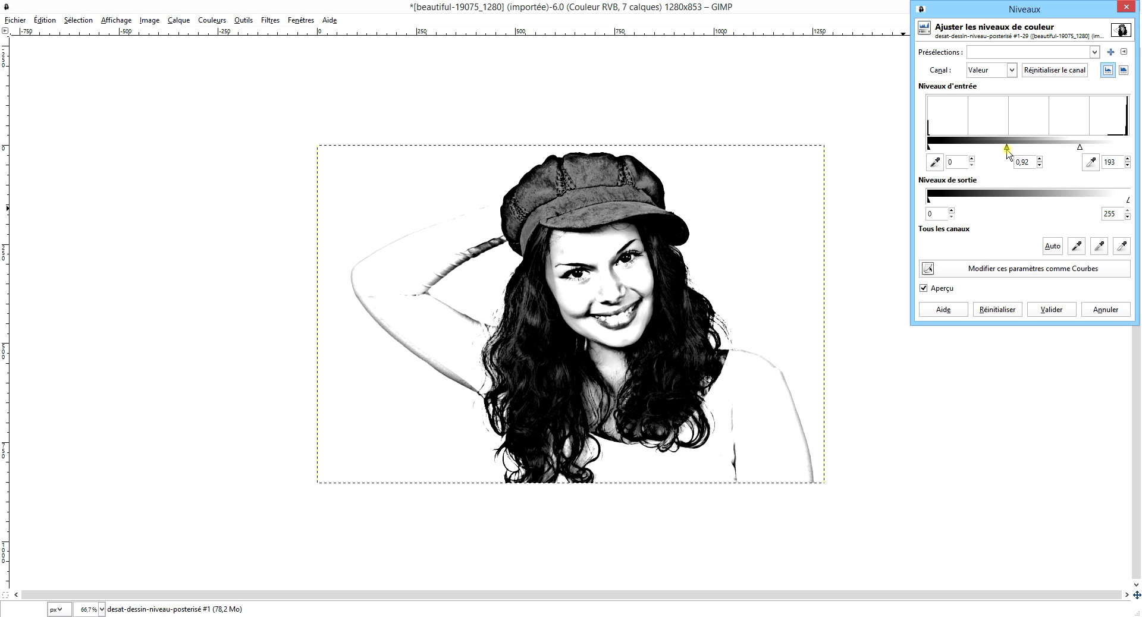
left_click(1051, 309)
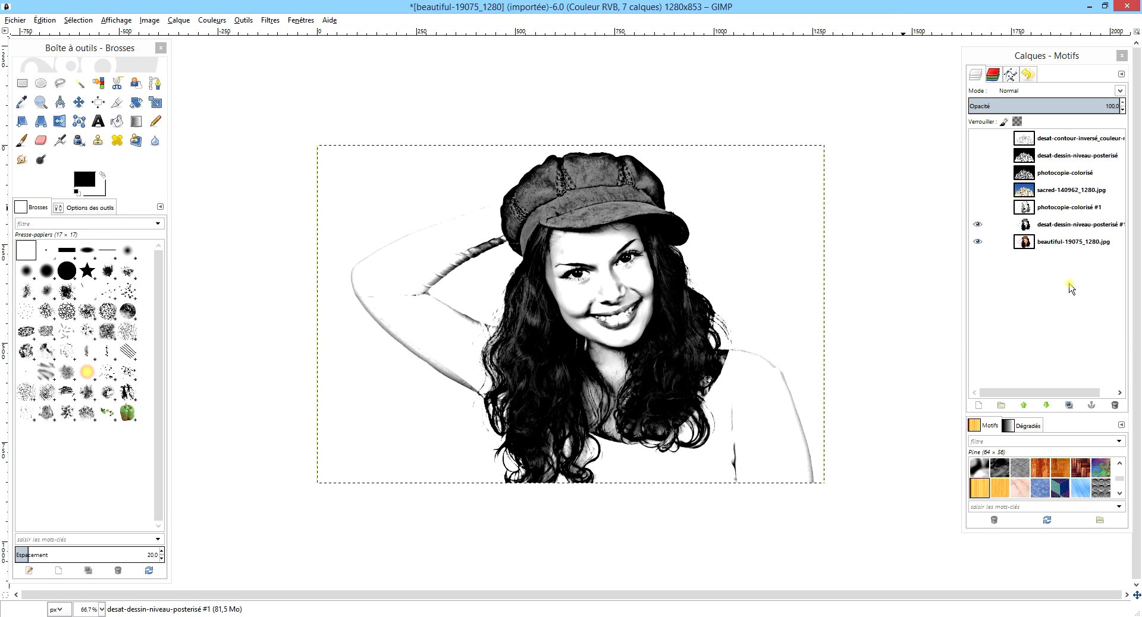
Step: Posterize the portrait drawing layer with an increased number of posterization levels
left_click(244, 21)
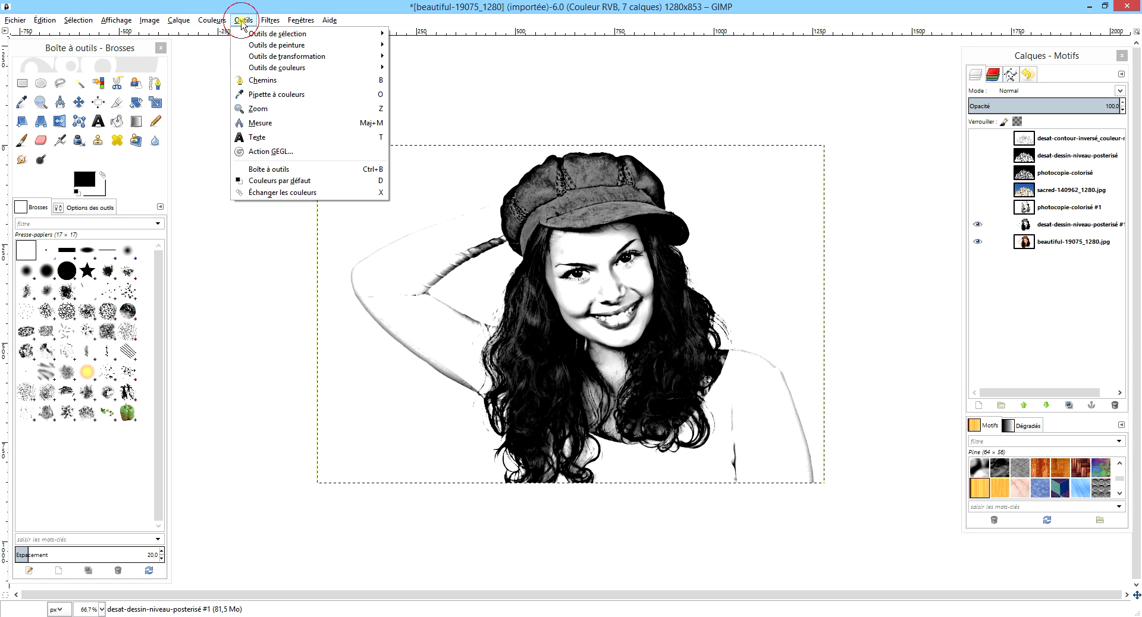
mouse_move(214, 20)
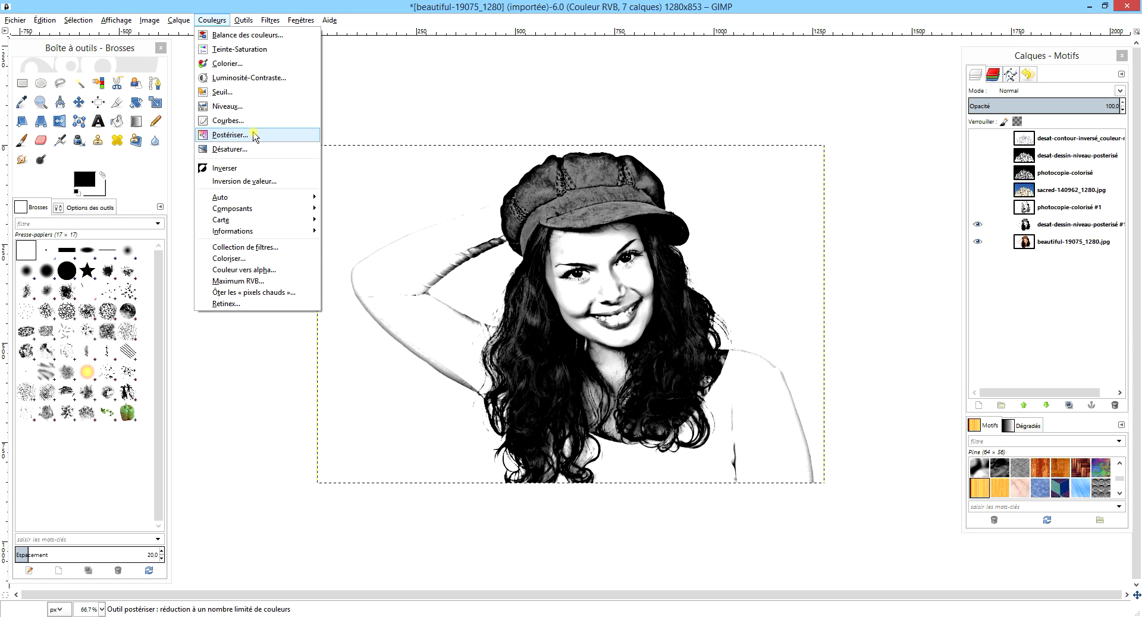
left_click(230, 135)
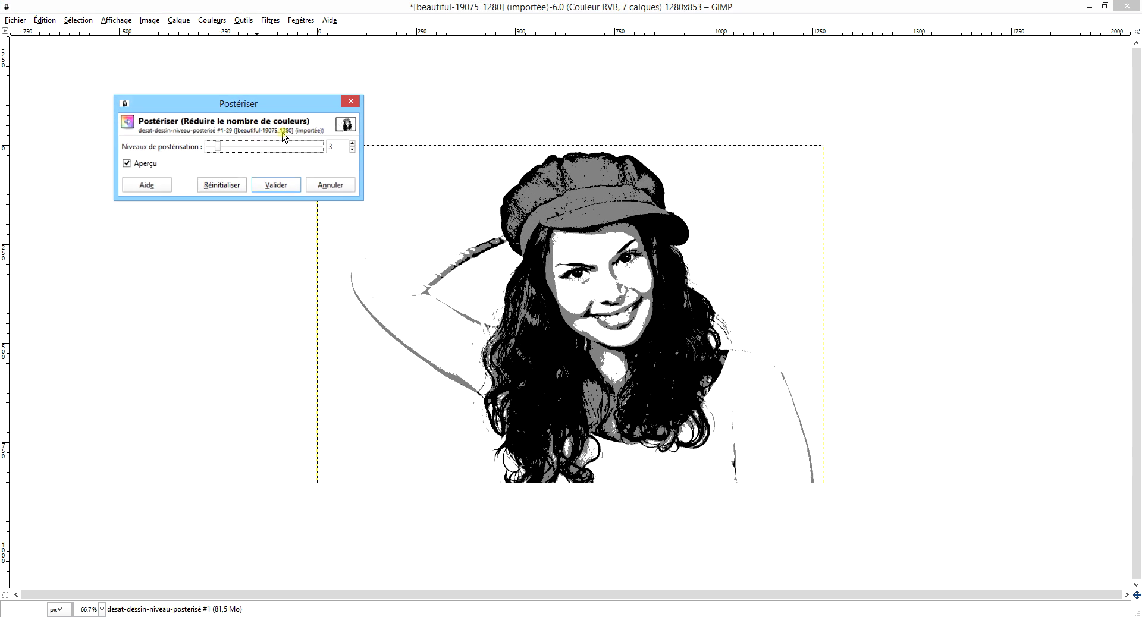
left_click(241, 145)
left_click(248, 145)
left_click(257, 147)
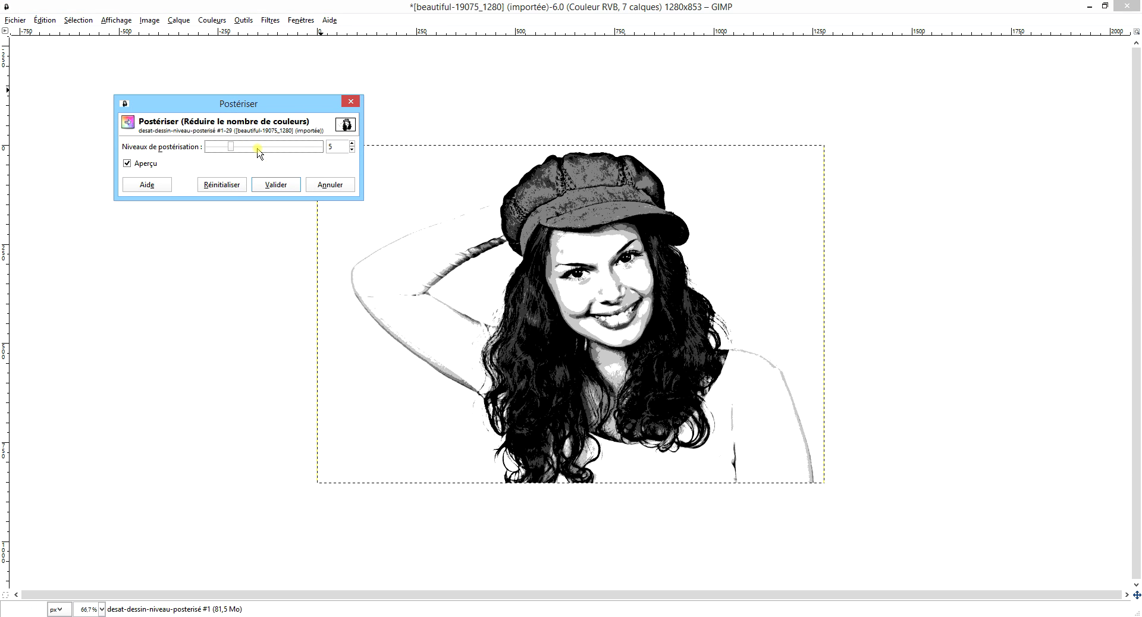
left_click(266, 155)
left_click(269, 155)
left_click(274, 155)
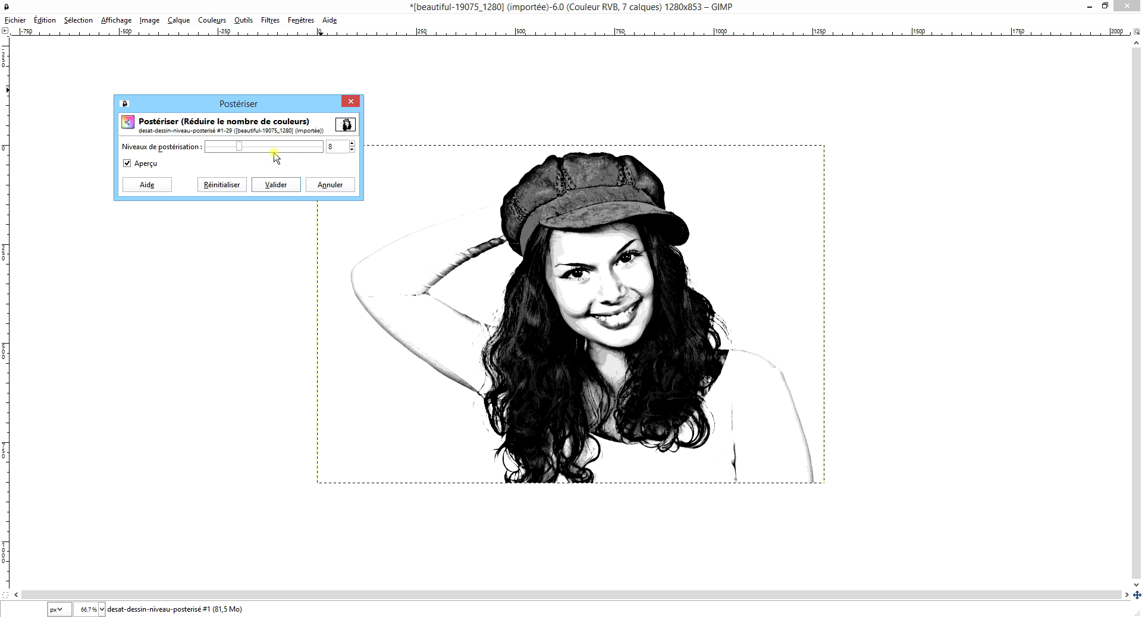
left_click(278, 156)
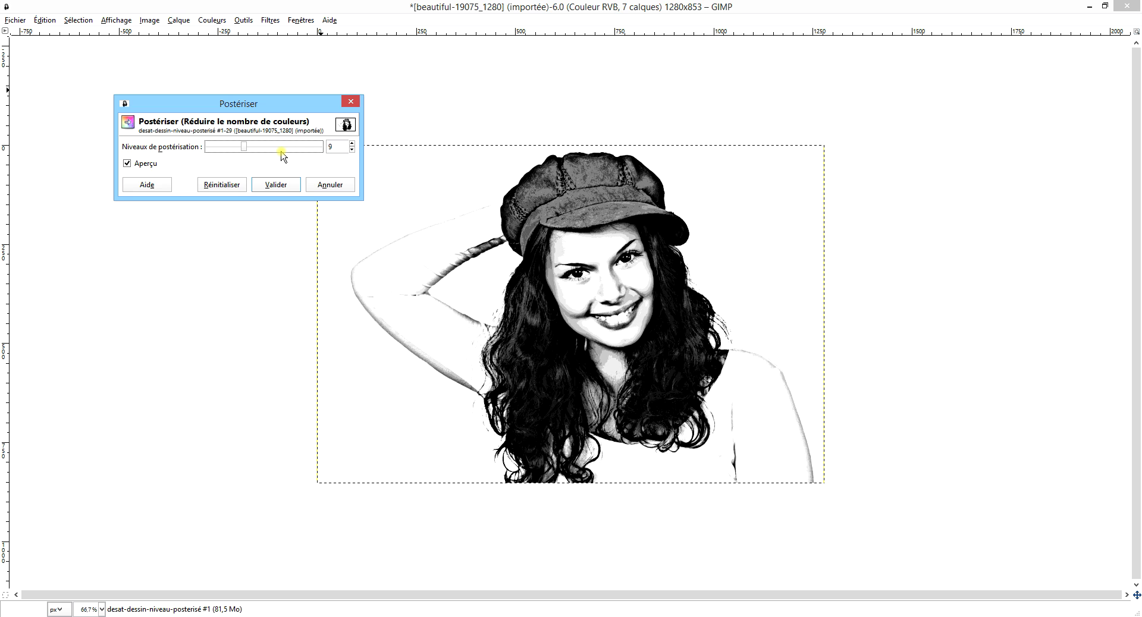
left_click(283, 151)
left_click(286, 148)
left_click(293, 148)
left_click(297, 149)
left_click(297, 149)
left_click(296, 149)
left_click(277, 185)
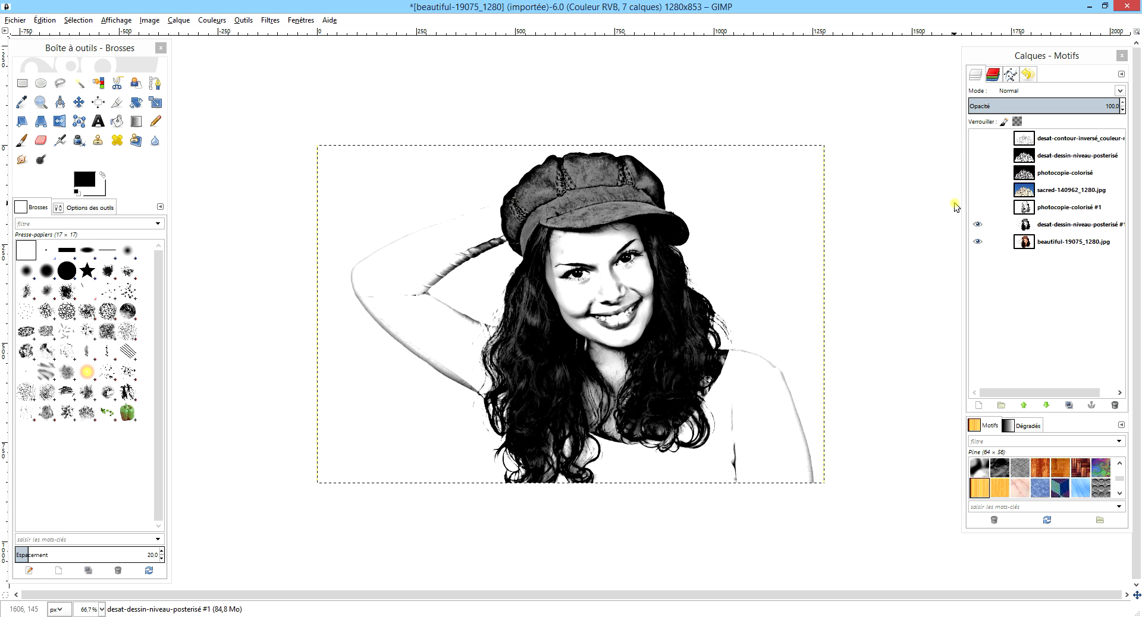
Step: Shift the color balance of the posterized portrait layer's midtones toward red with a Cyan-Rouge value of 10
left_click(211, 20)
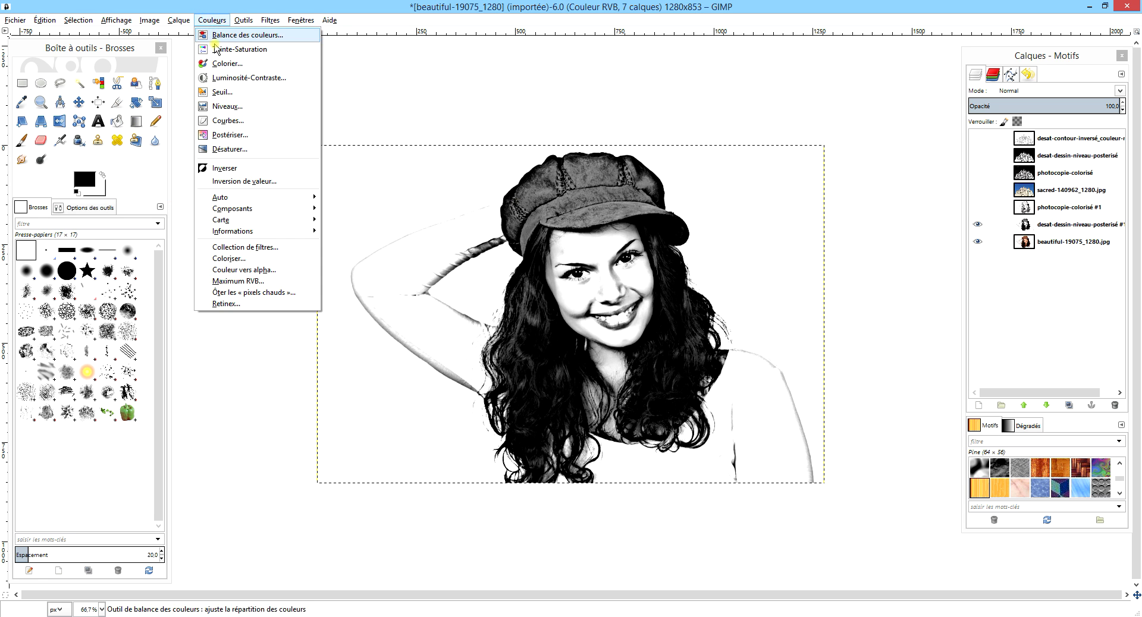
left_click(251, 36)
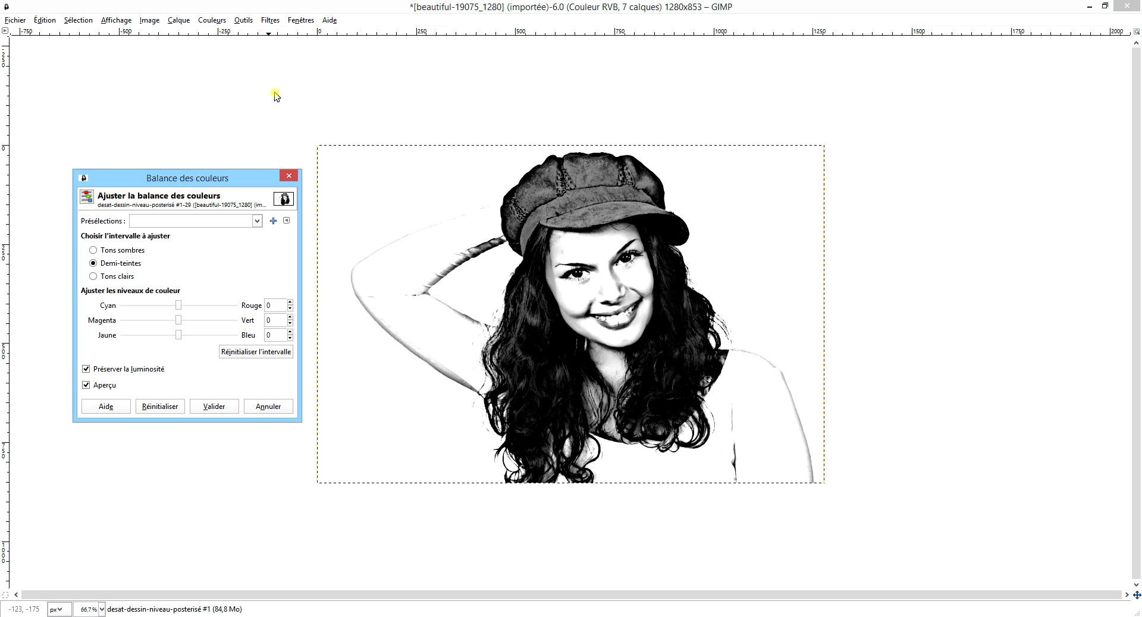
left_click(189, 306)
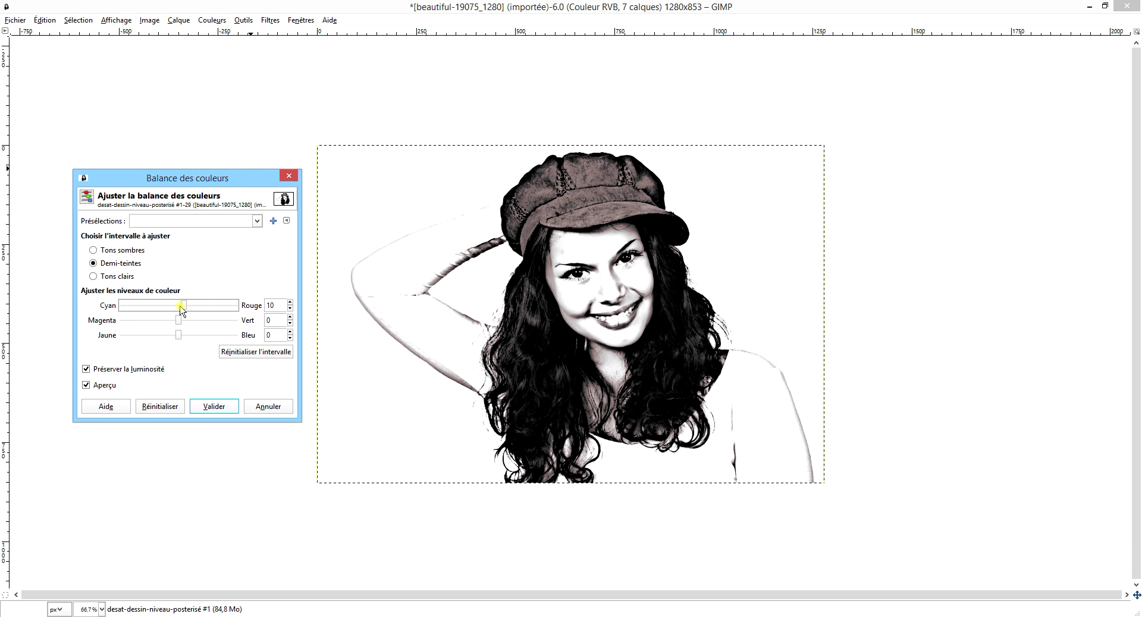
left_click(214, 407)
Step: Hide the posterized portrait layer, duplicate the beautiful-19075_1280.jpg layer, and rename the copy desat-contour-inversé_couleur-niveau
left_click(977, 224)
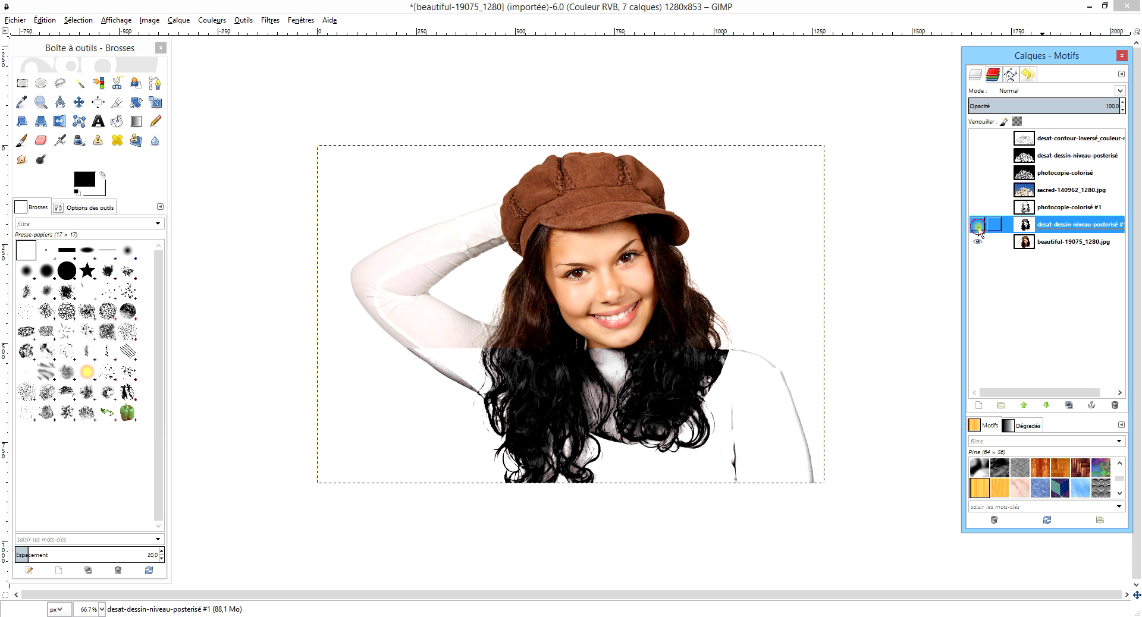
left_click(1050, 244)
left_click(1069, 405)
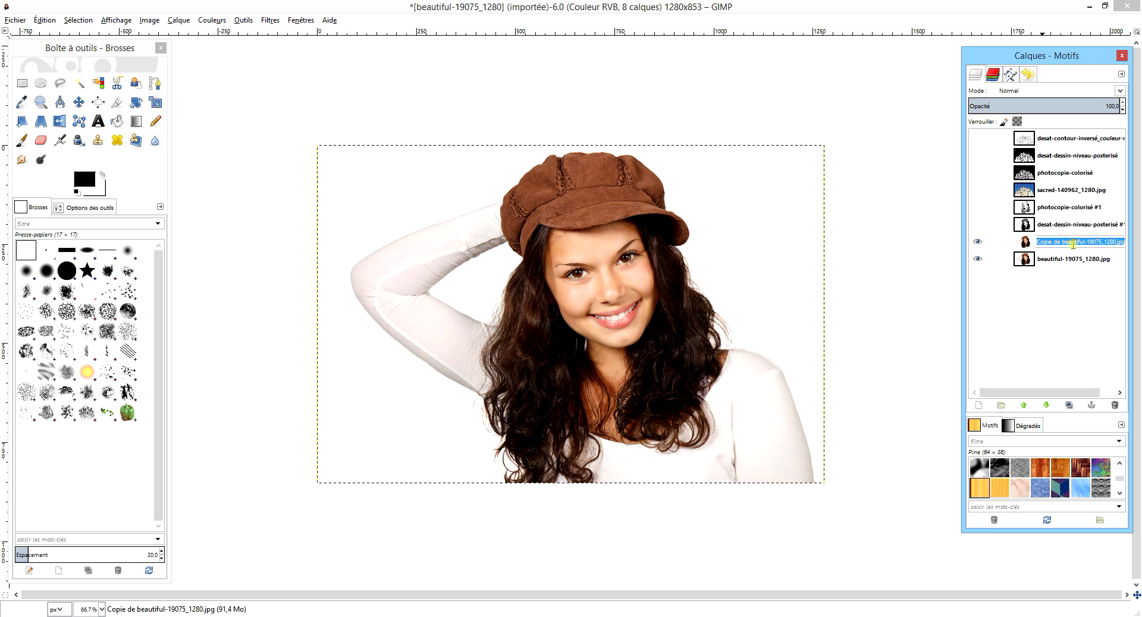
double_click(1070, 242)
type("d")
left_click(1071, 242)
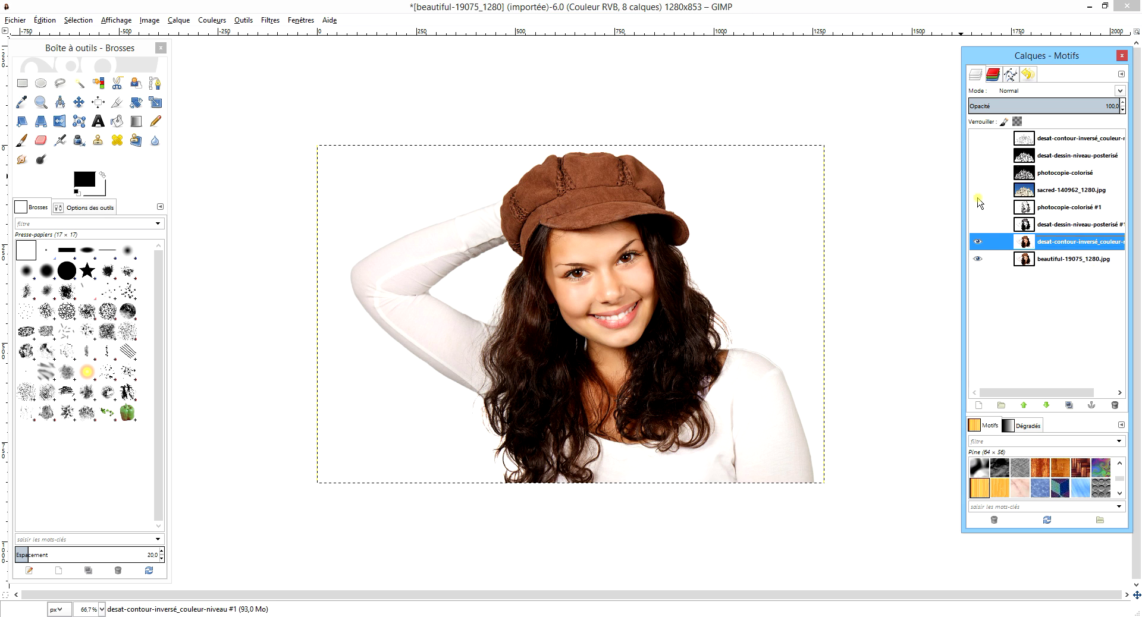
Step: Desaturate the portrait's desat-contour-inversé_couleur-niveau layer using the Luminosité shade of gray
left_click(272, 21)
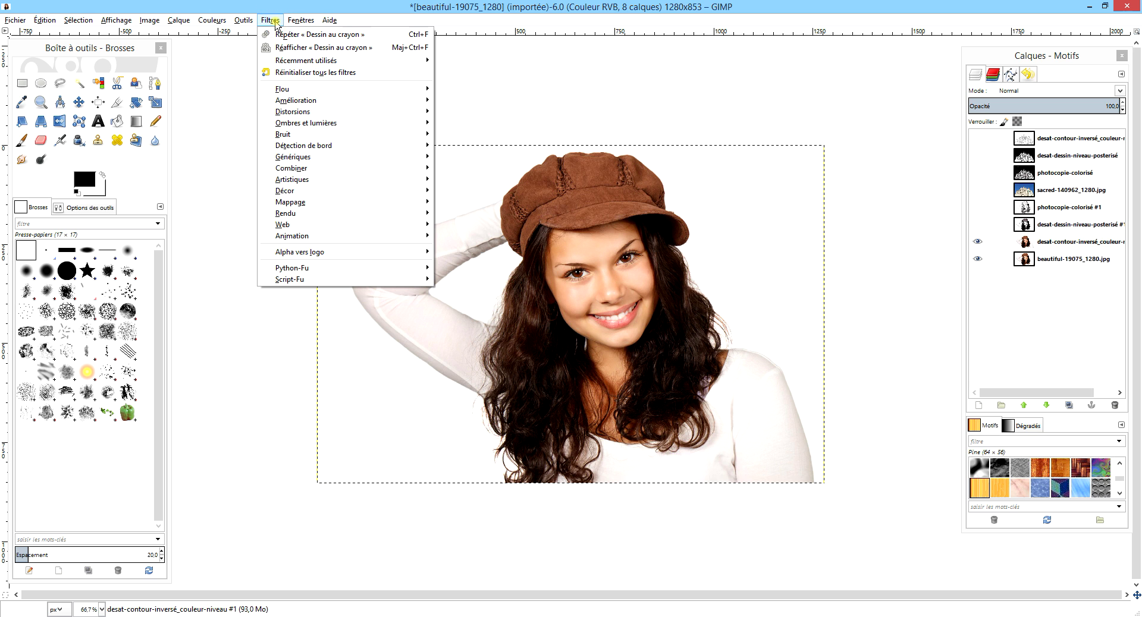
mouse_move(212, 20)
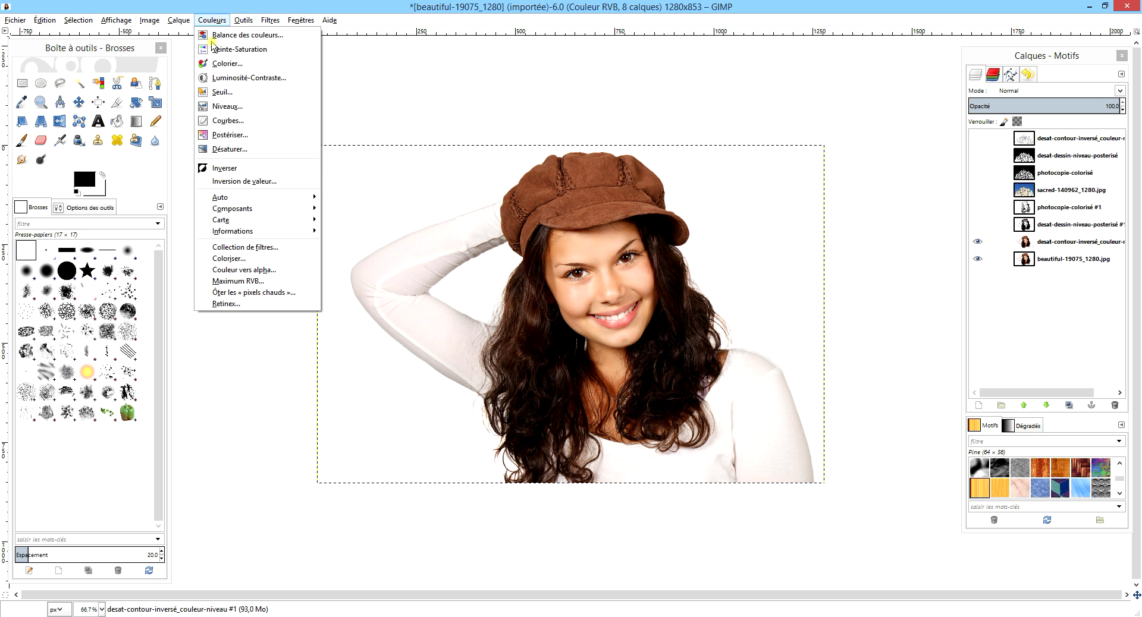
left_click(239, 149)
left_click(119, 170)
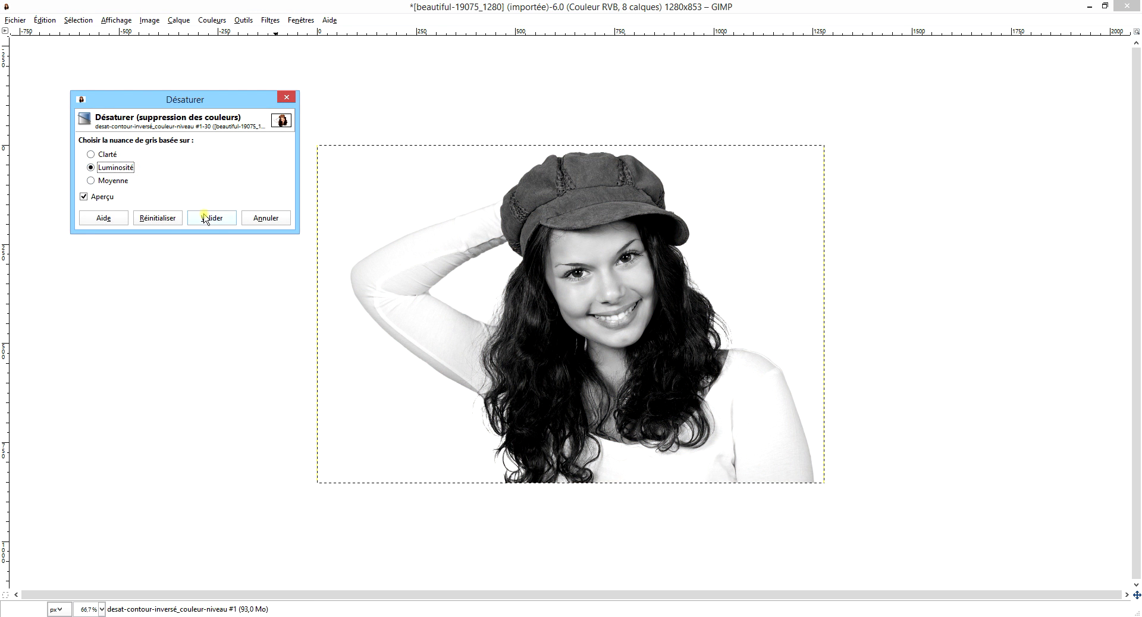
left_click(212, 219)
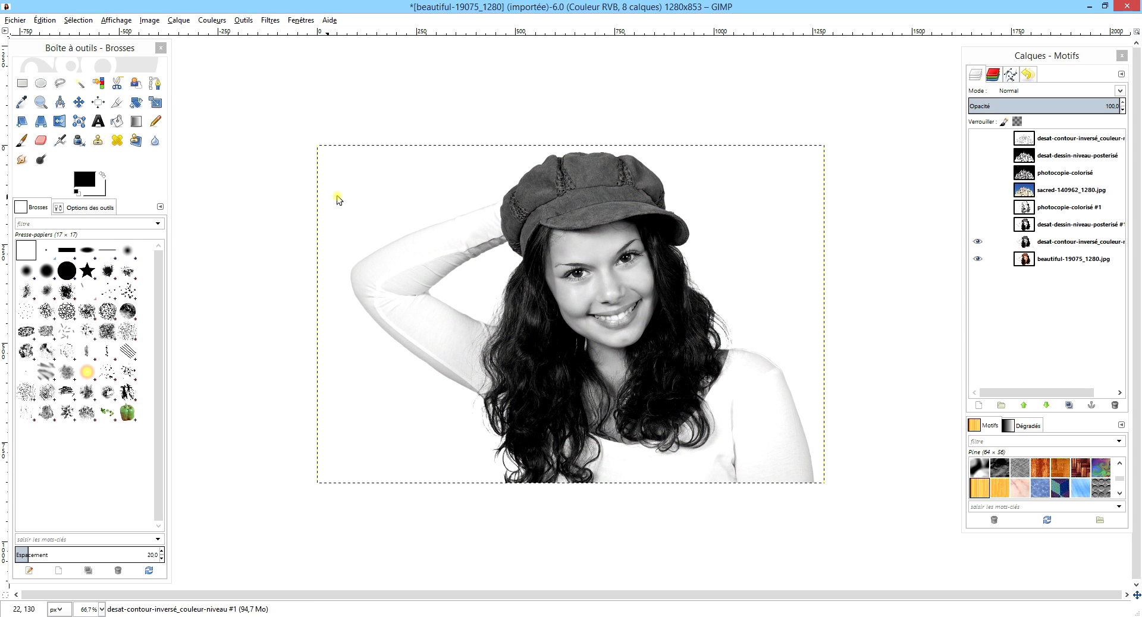
Step: Apply the Contour edge-detection filter to the desaturated portrait layer using the Laplace algorithm with a Quantité of 2,4
left_click(273, 22)
mouse_move(313, 159)
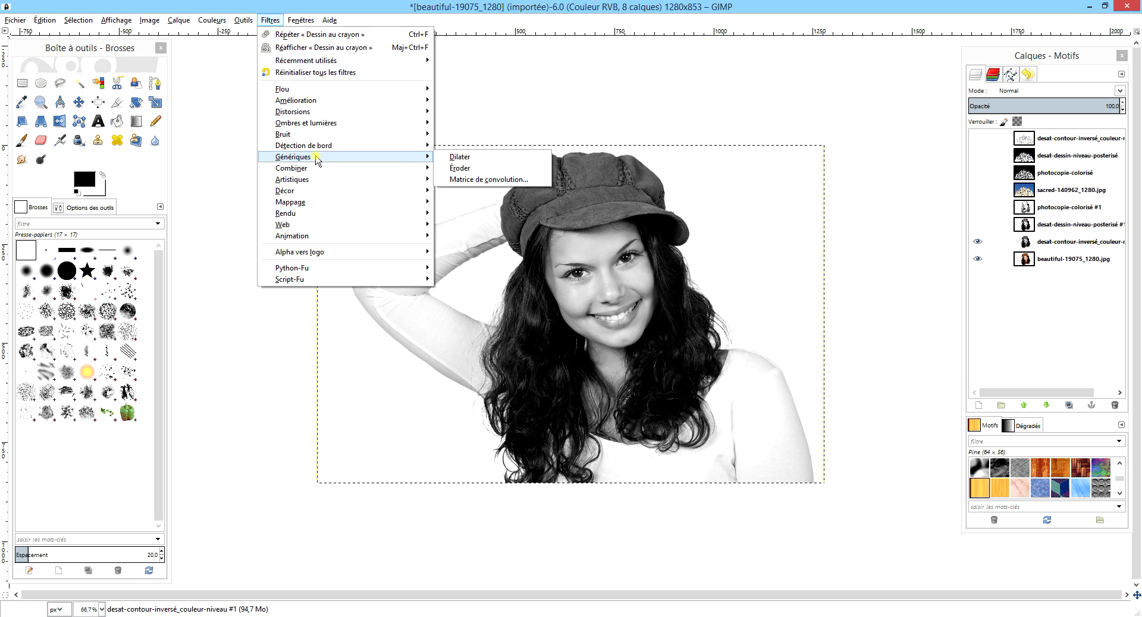
mouse_move(423, 146)
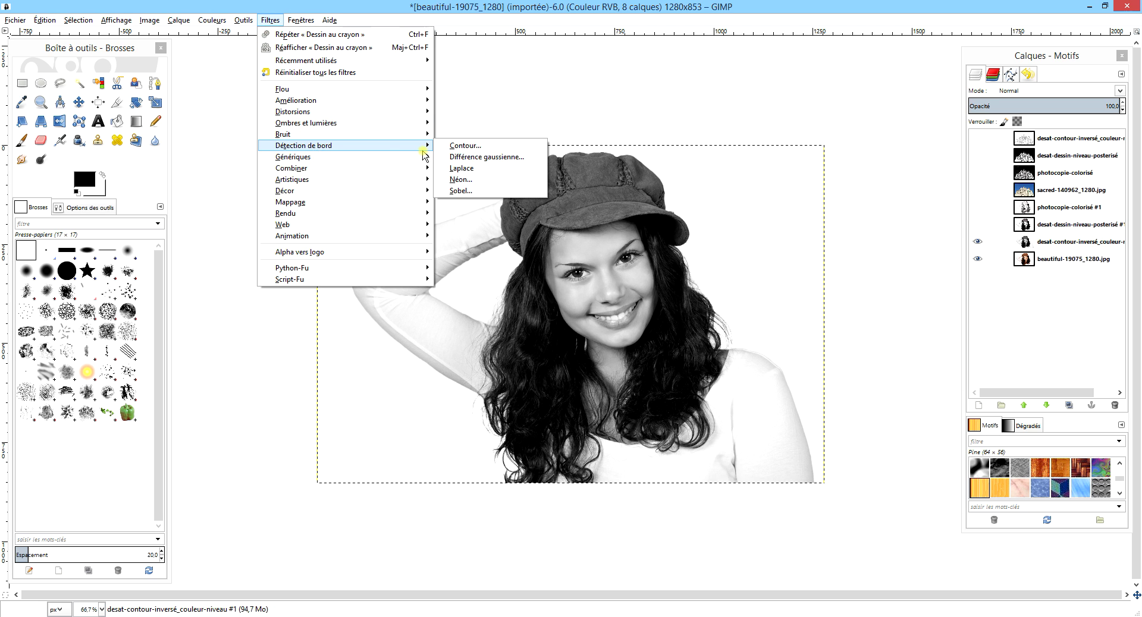
left_click(464, 146)
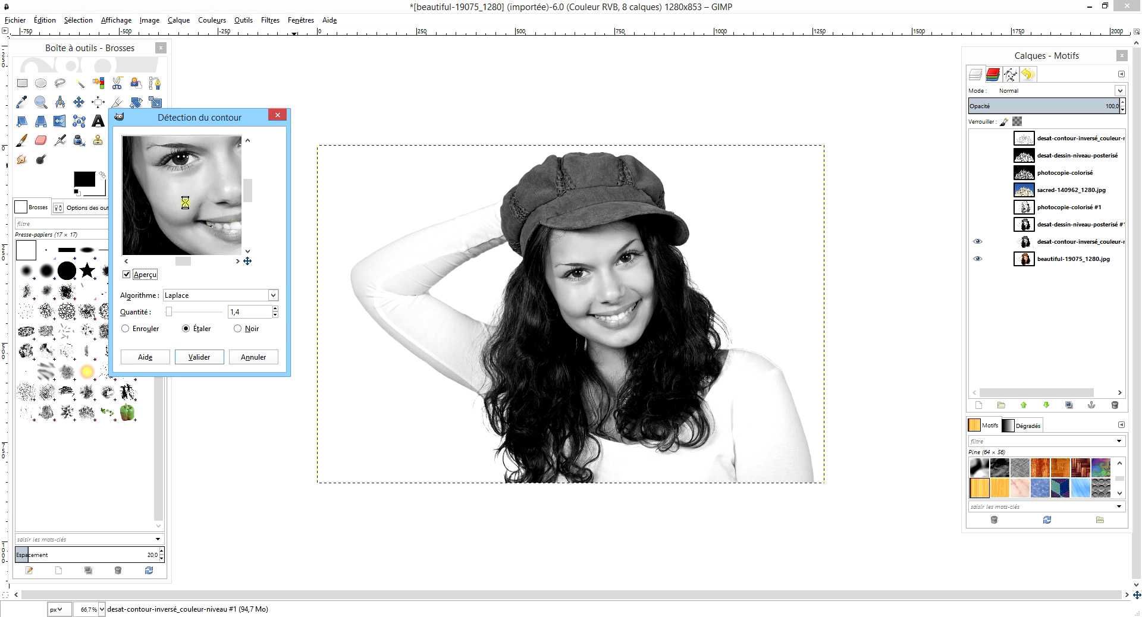
left_click_drag(209, 223, 170, 192)
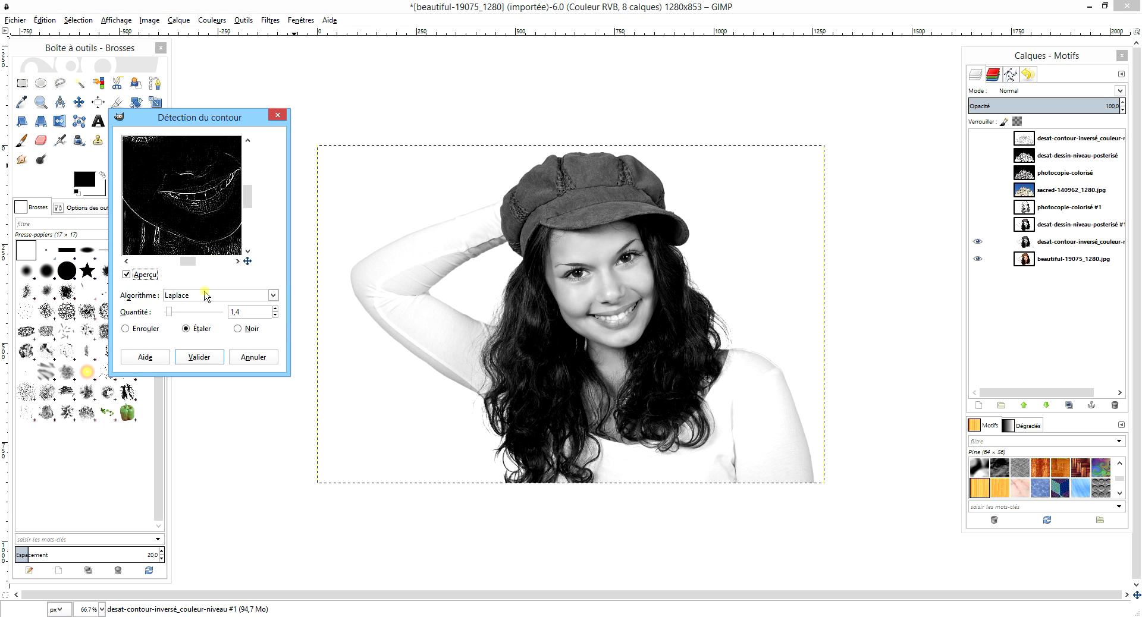
left_click_drag(215, 224, 229, 247)
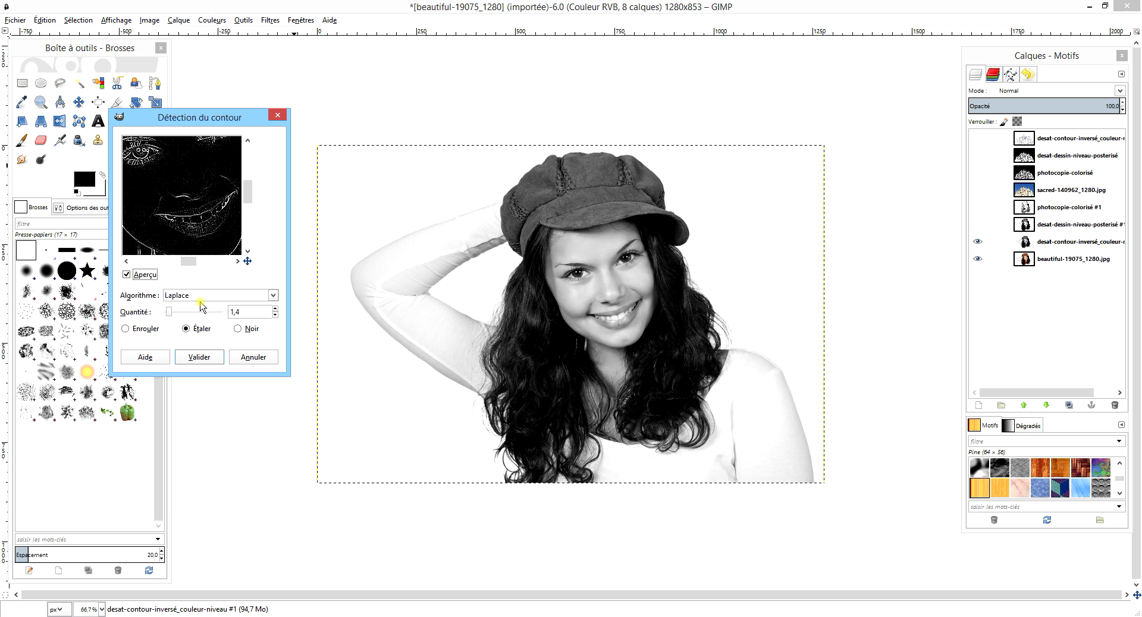
mouse_move(179, 312)
left_mouse_down()
mouse_move(197, 316)
mouse_move(171, 315)
left_mouse_up()
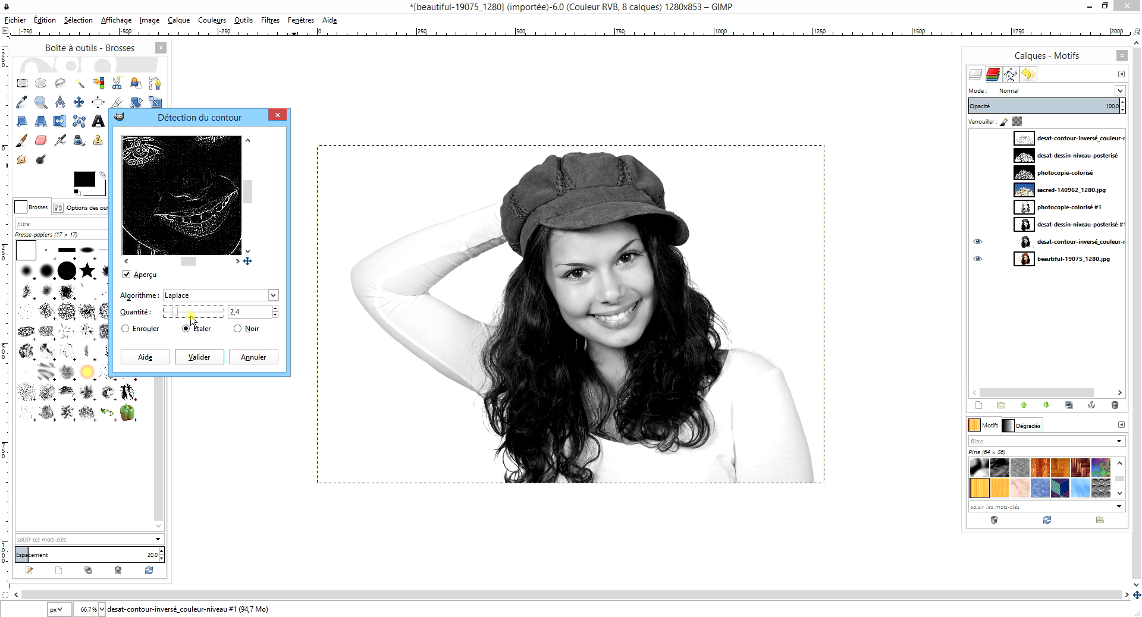
left_click(191, 314)
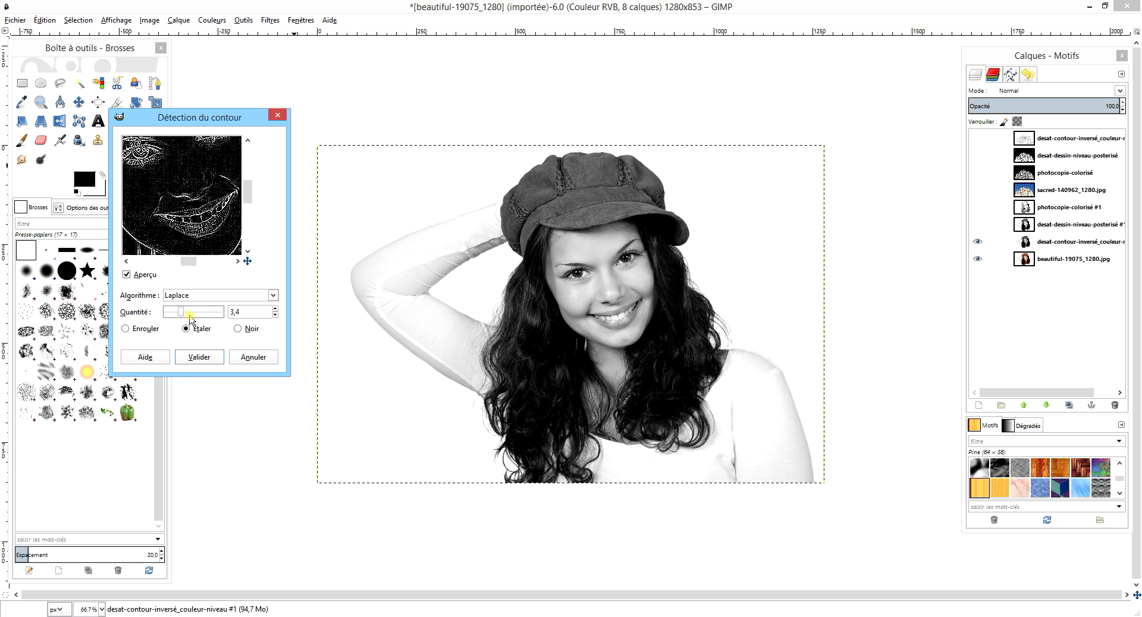
left_click(174, 315)
left_click(171, 315)
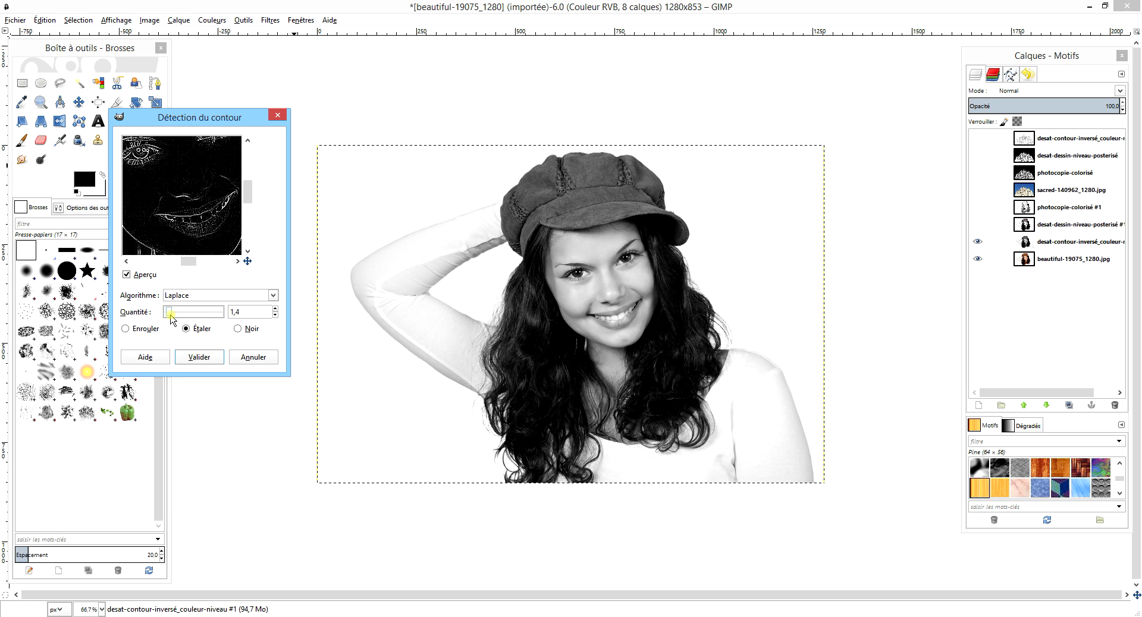
left_click(180, 315)
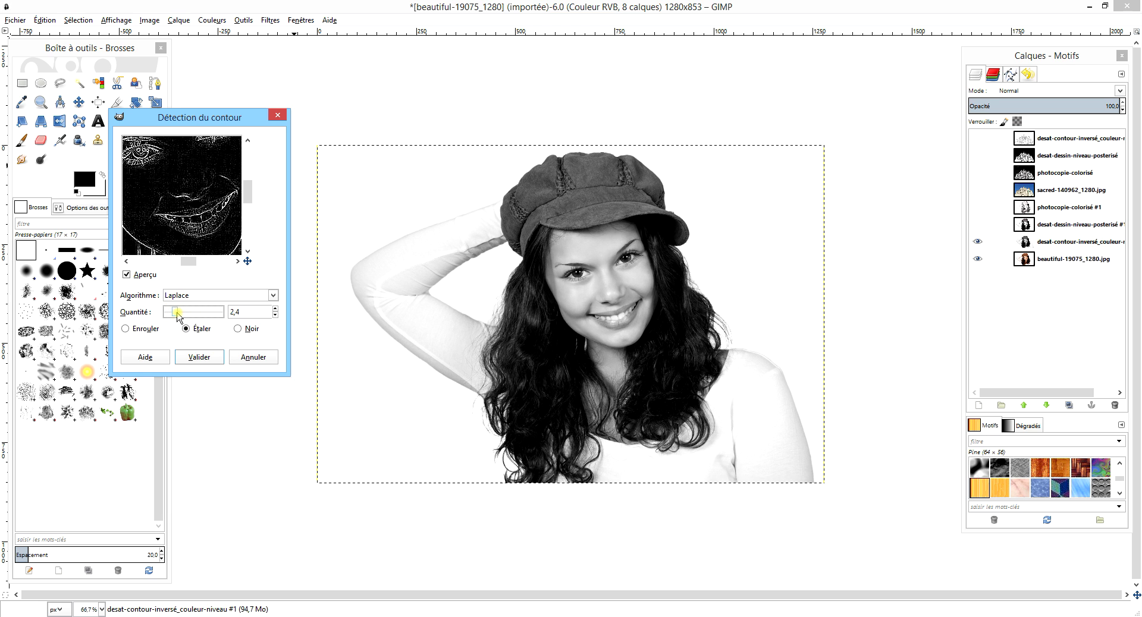
left_click(198, 357)
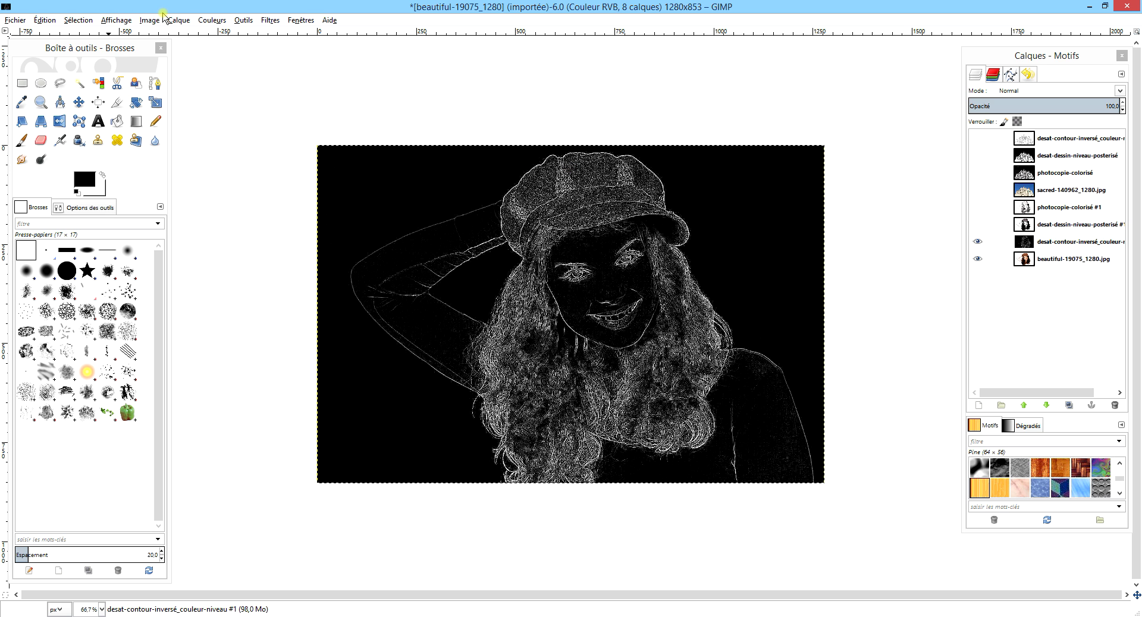
Step: Invert the colors of the portrait's edge-detected layer
key("Tab")
left_click(211, 20)
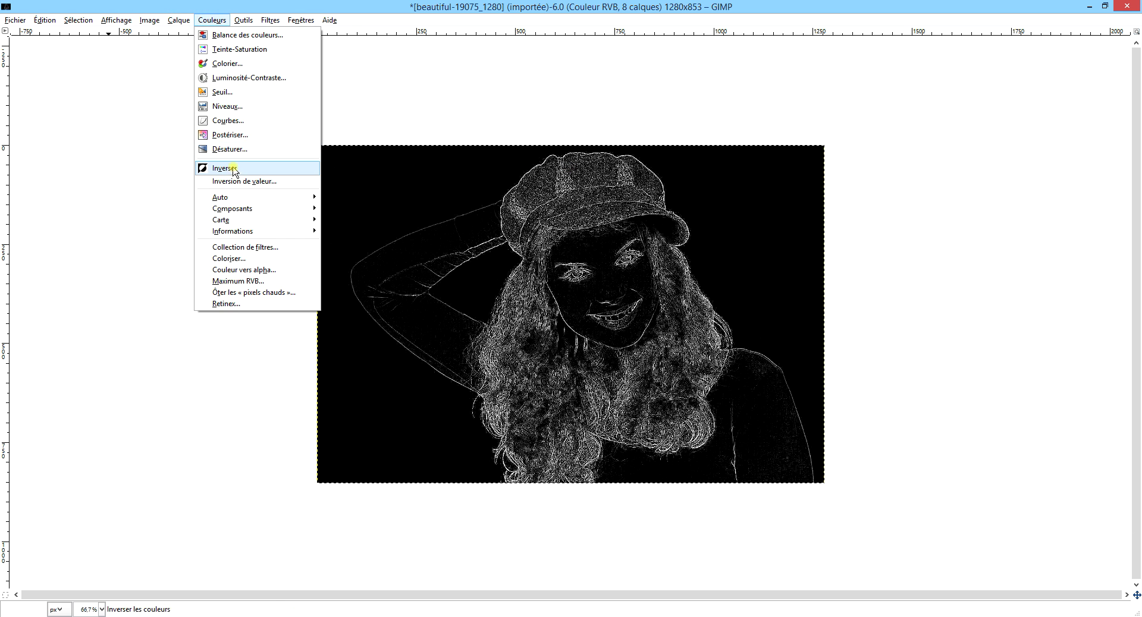
left_click(233, 172)
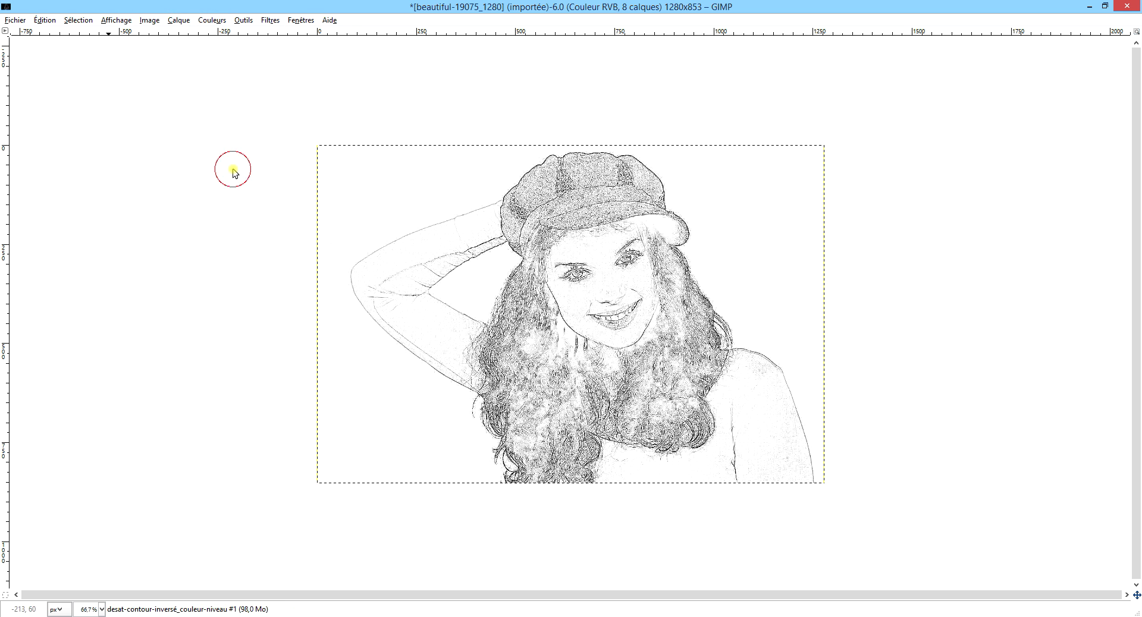
key("Tab")
Step: Adjust the inverted portrait layer's levels, lowering the white input level to 205 and fine-tuning the midtone input
left_click(221, 24)
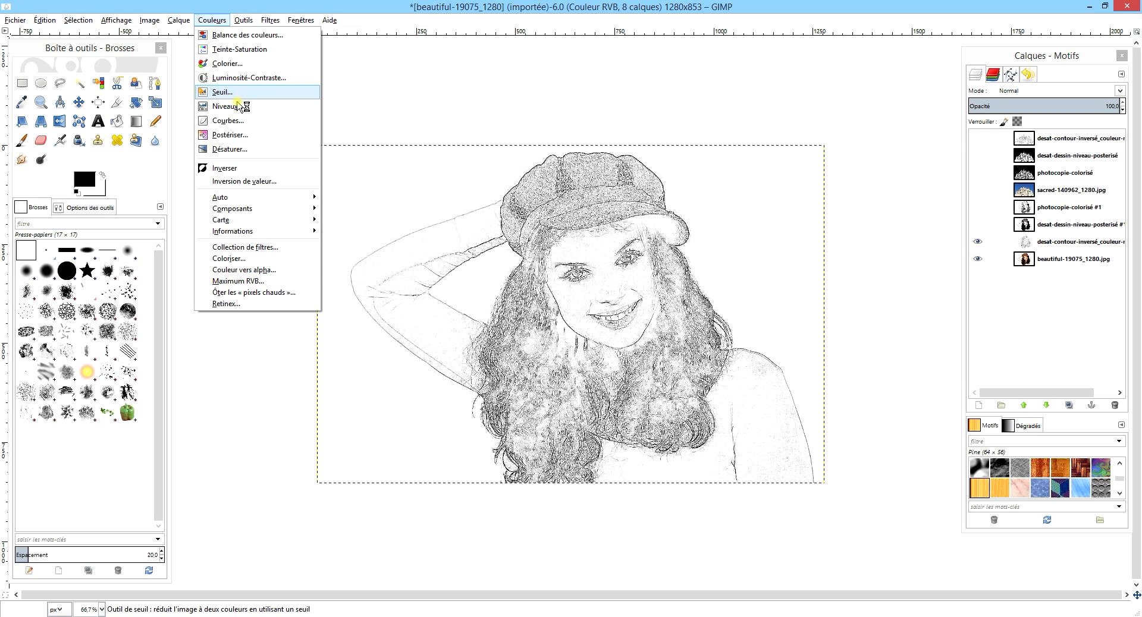
left_click(264, 109)
key("Tab")
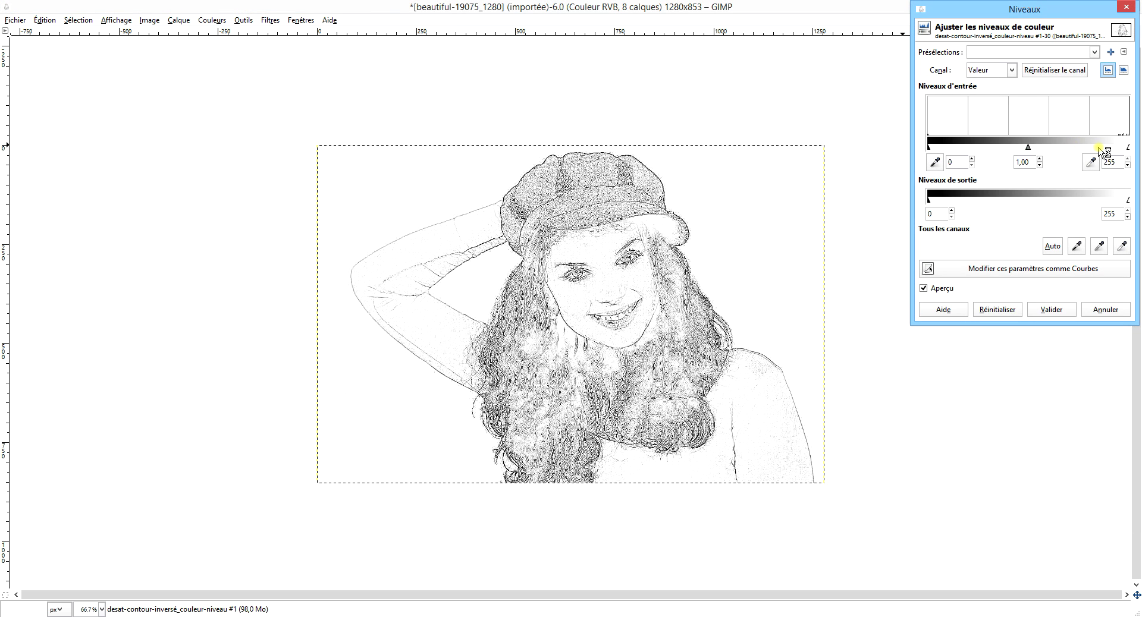
left_click(1089, 147)
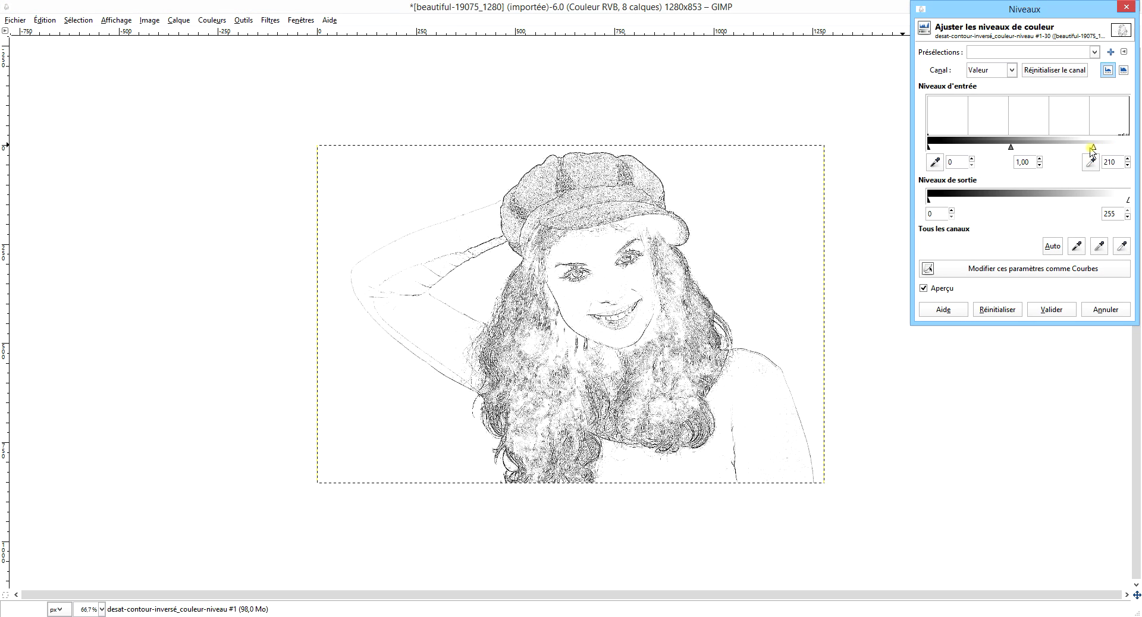
mouse_move(1011, 147)
left_mouse_down()
mouse_move(1043, 149)
mouse_move(1000, 154)
left_mouse_up()
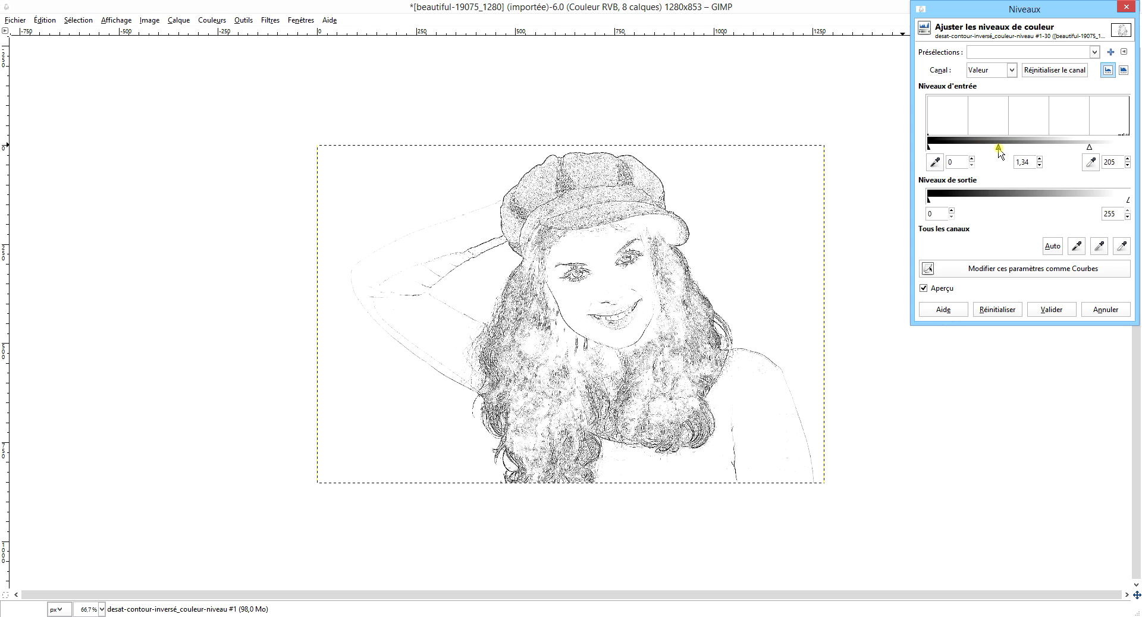
left_click(1009, 148)
left_click(1052, 310)
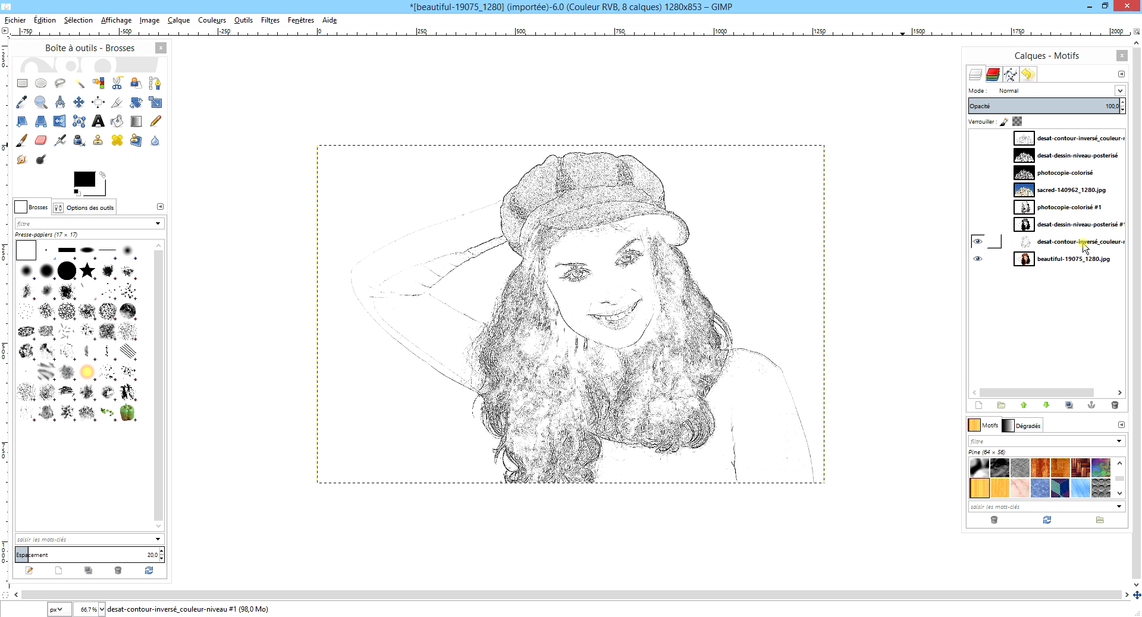
Step: Shift the midtone color balance of the portrait's contour layer toward red
left_click(205, 19)
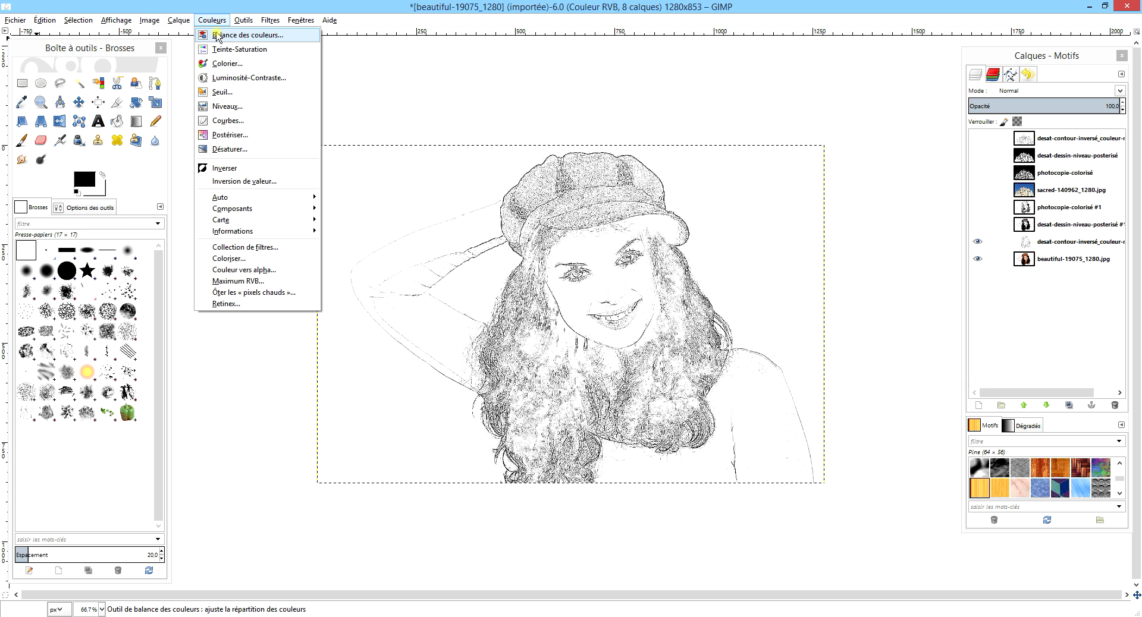
left_click(217, 35)
left_click(196, 307)
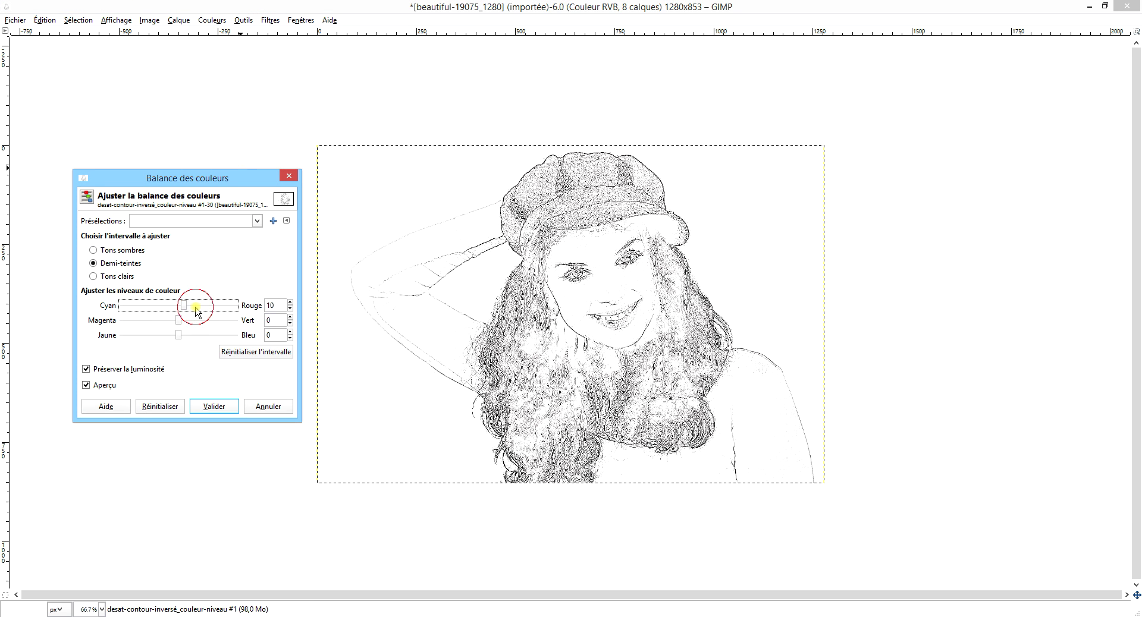
left_click(196, 308)
left_click(203, 306)
left_click(214, 406)
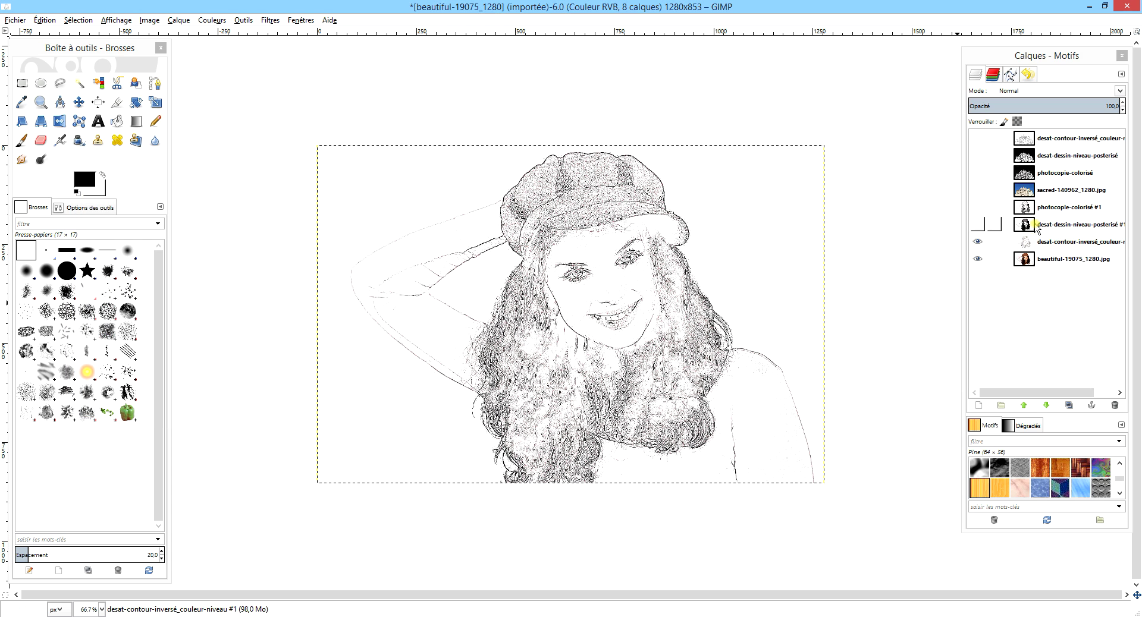
Step: Compare the portrait contour layer with the original photo, and show the desat-dessin-niveau-posterisé #1 and photocopie-colorisé #1 layers
left_click(978, 242)
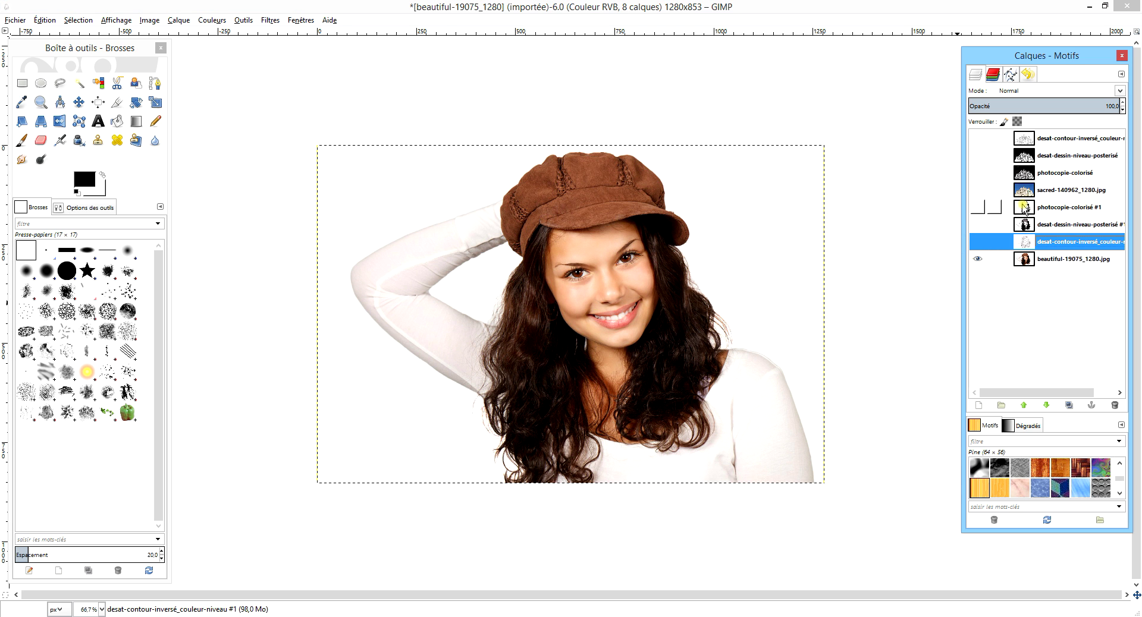
left_click(977, 241)
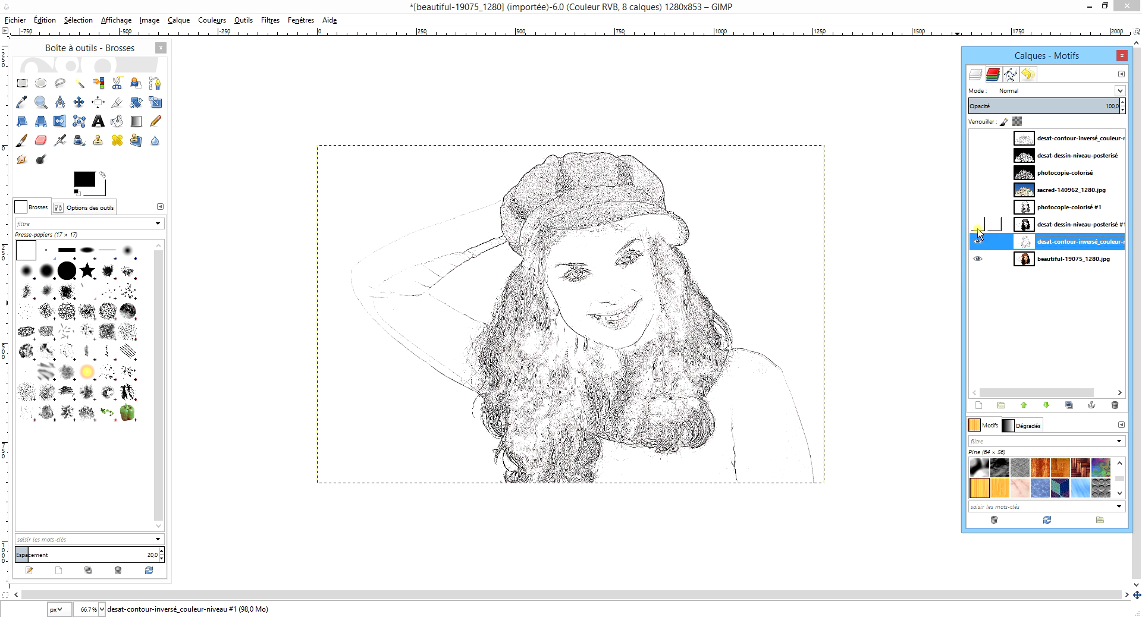
left_click(977, 225)
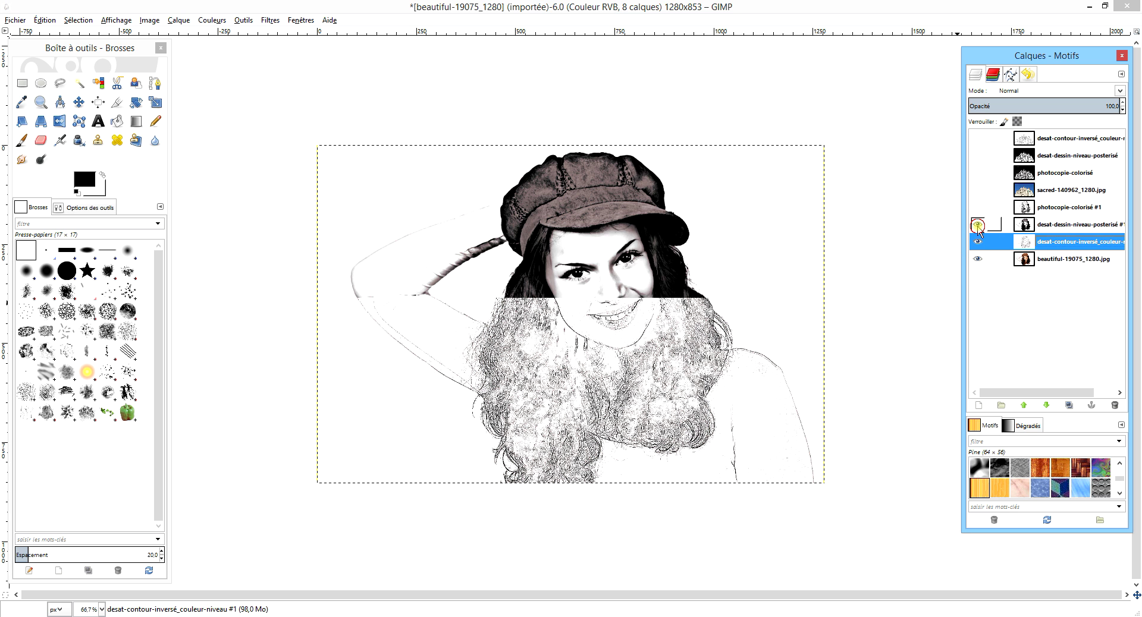
left_click(1056, 226)
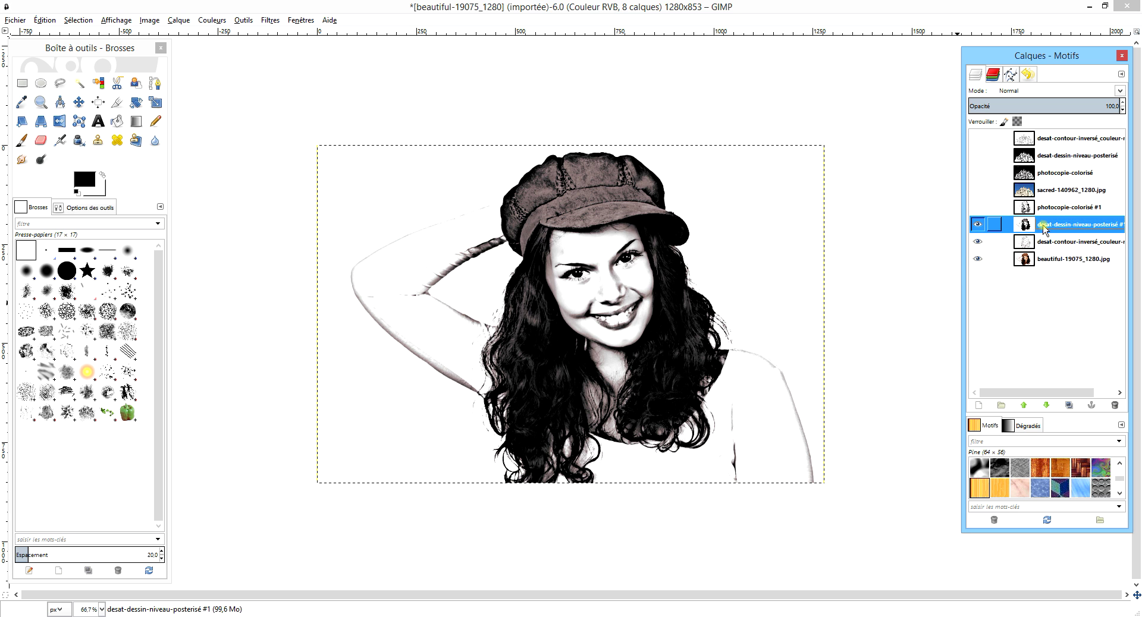
left_click(977, 208)
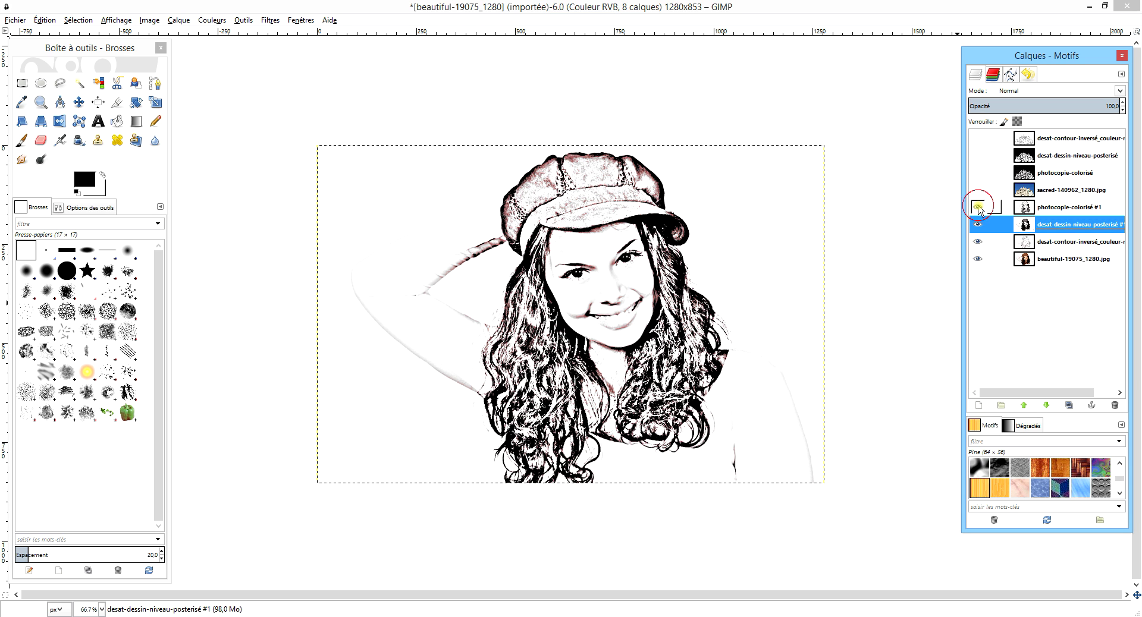
left_click(1071, 208)
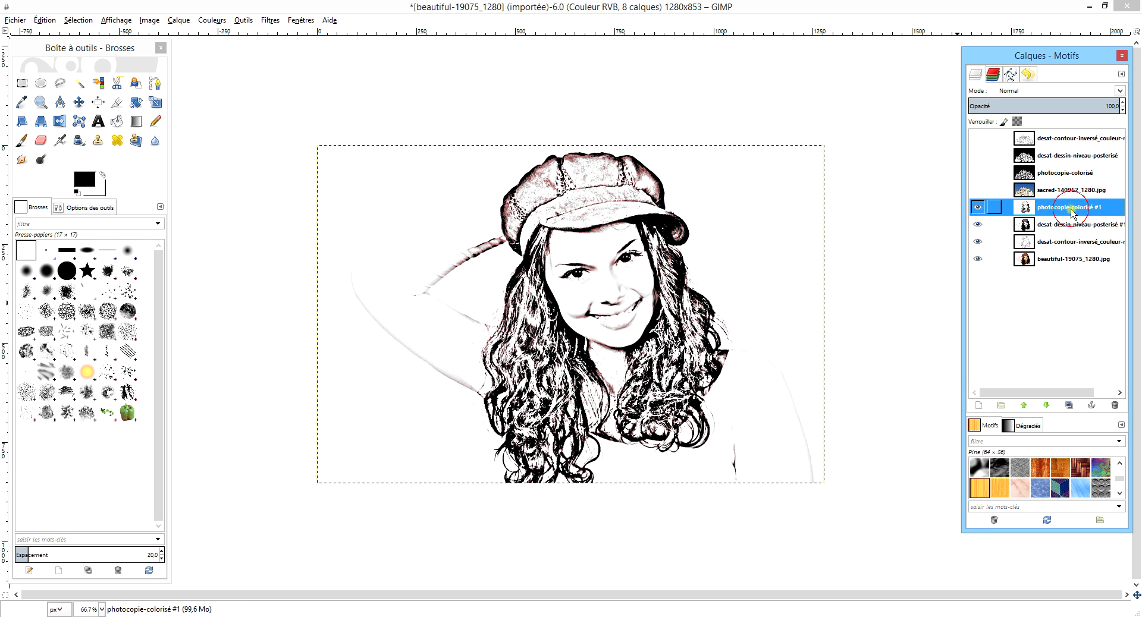
Step: Show the church photo layer and its photocopie-colorisé, desat-dessin-niveau-posterisé and desat-contour-inversé_couleur-niveau versions one after another
left_click(977, 190)
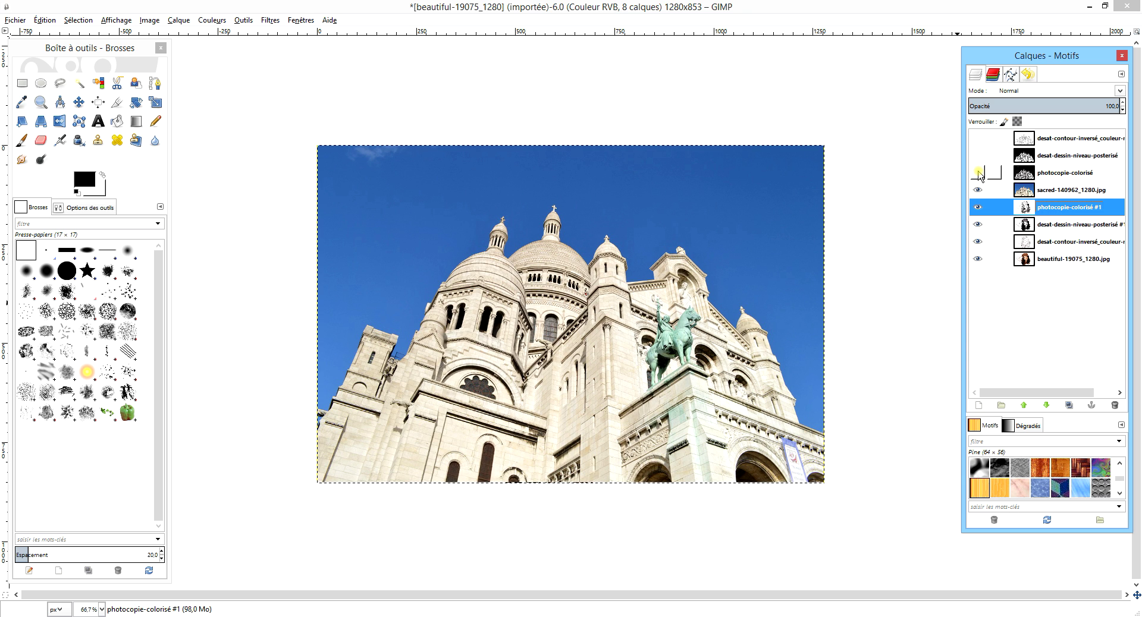
left_click(977, 173)
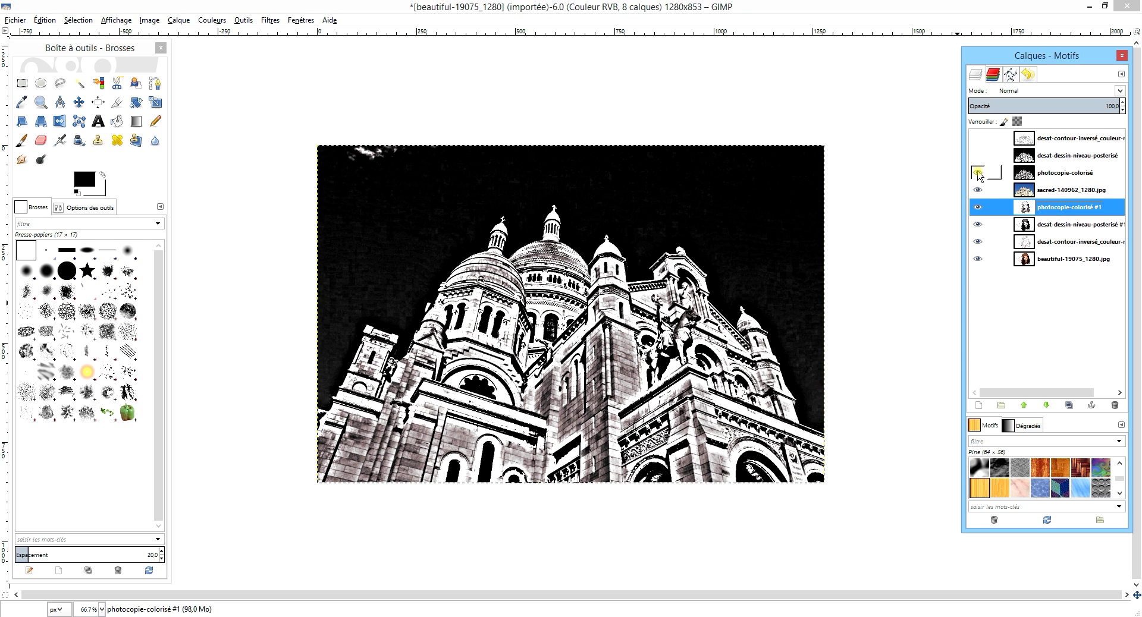
left_click(1047, 156)
left_click(978, 157)
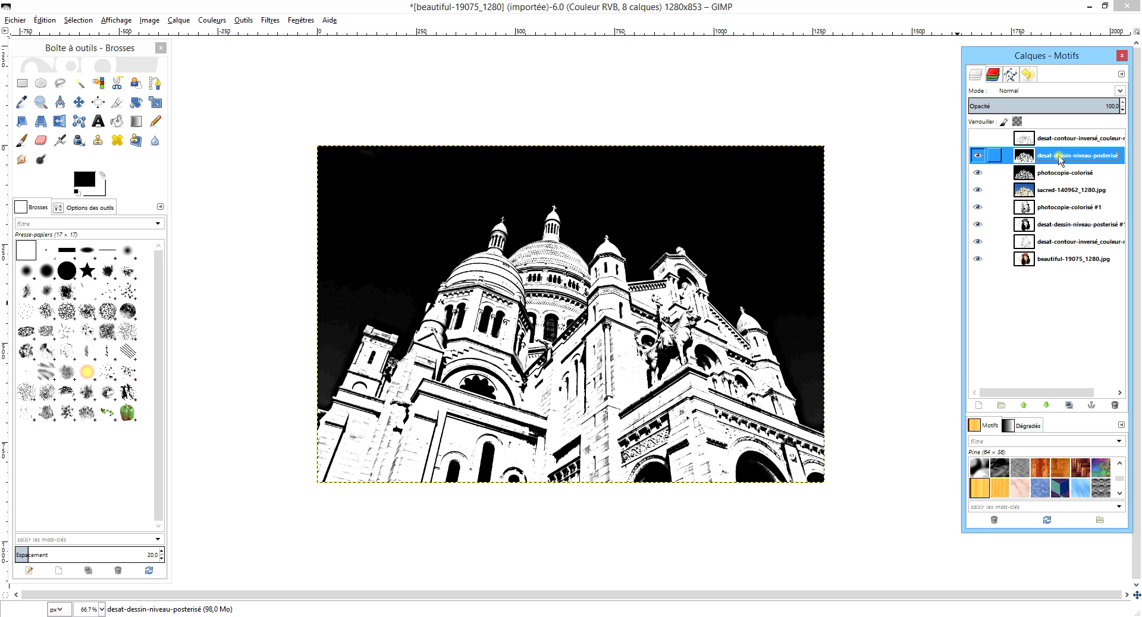
left_click(976, 139)
left_click(1048, 144)
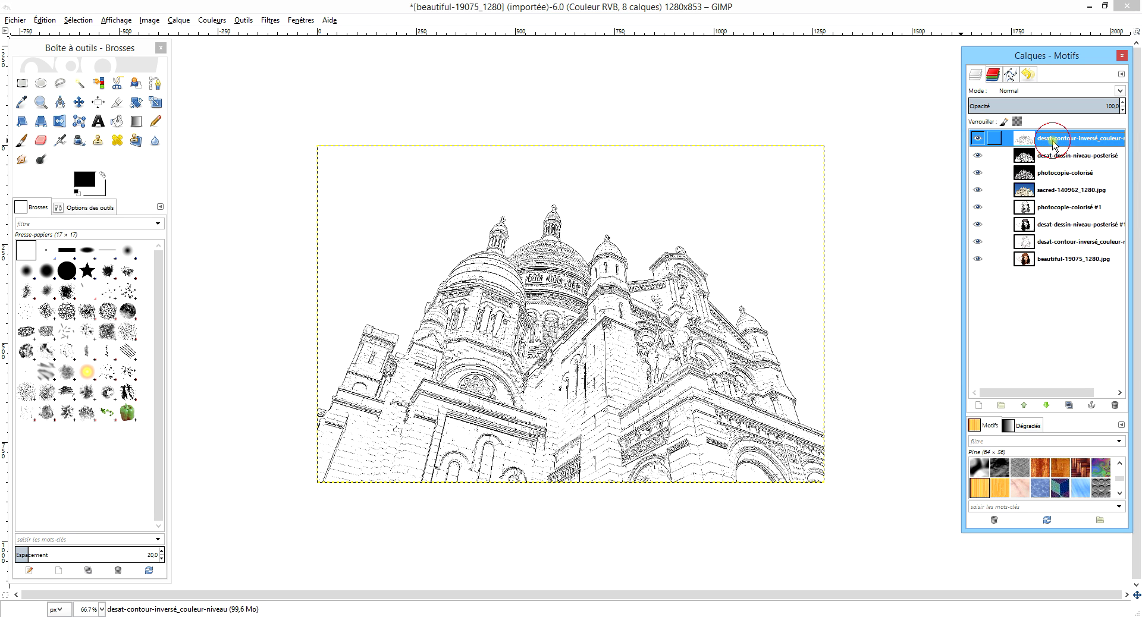